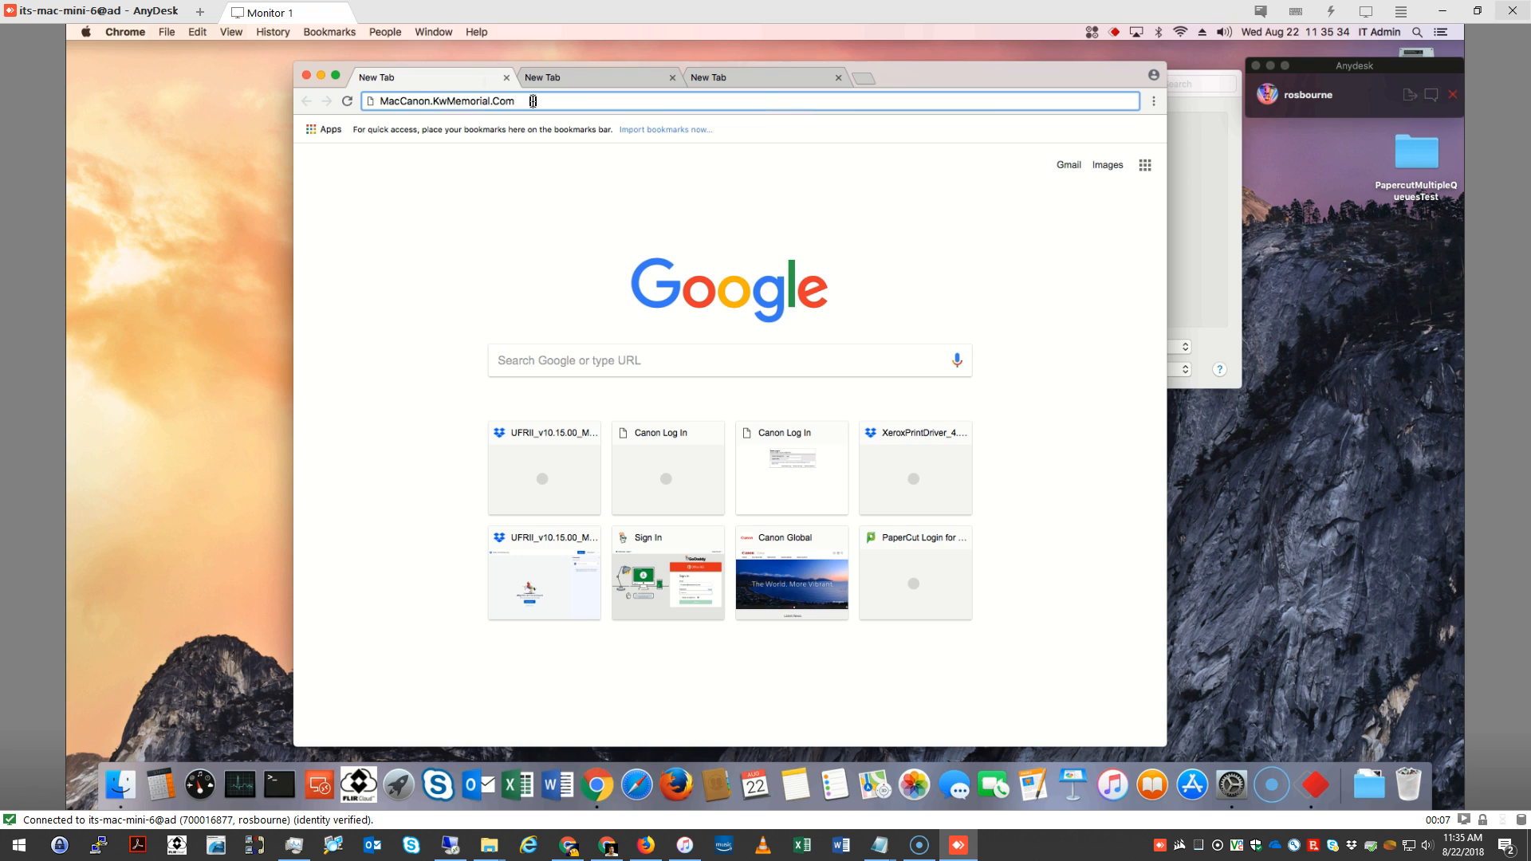
Load MacCanon.KwMemorial.Com, directly download UFRII_v10.15.00_Mac.dmg from the Dropbox page, and close that page
key(Return)
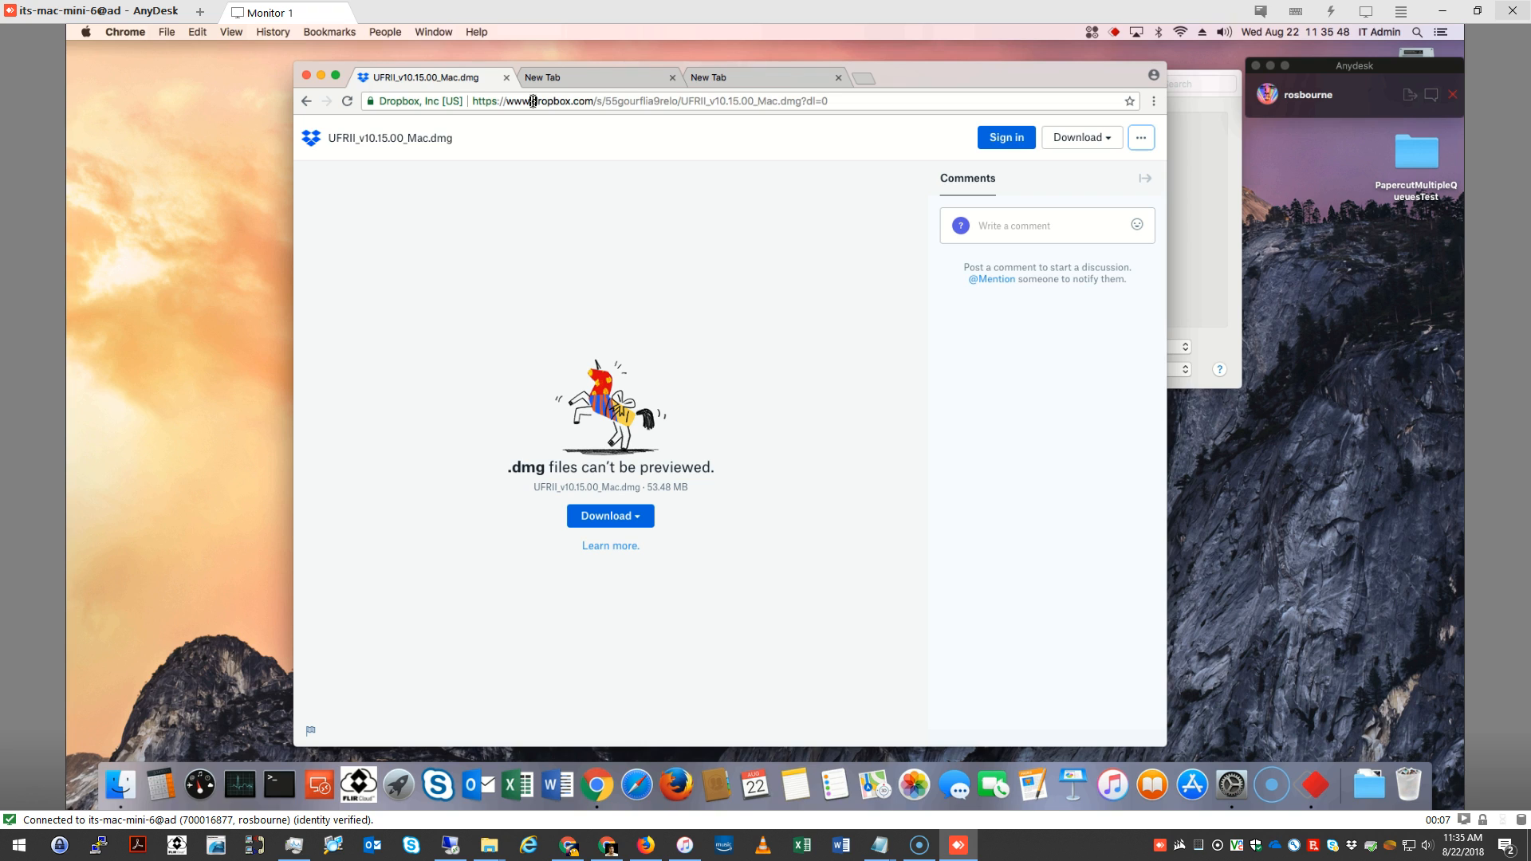
click(641, 522)
click(1077, 139)
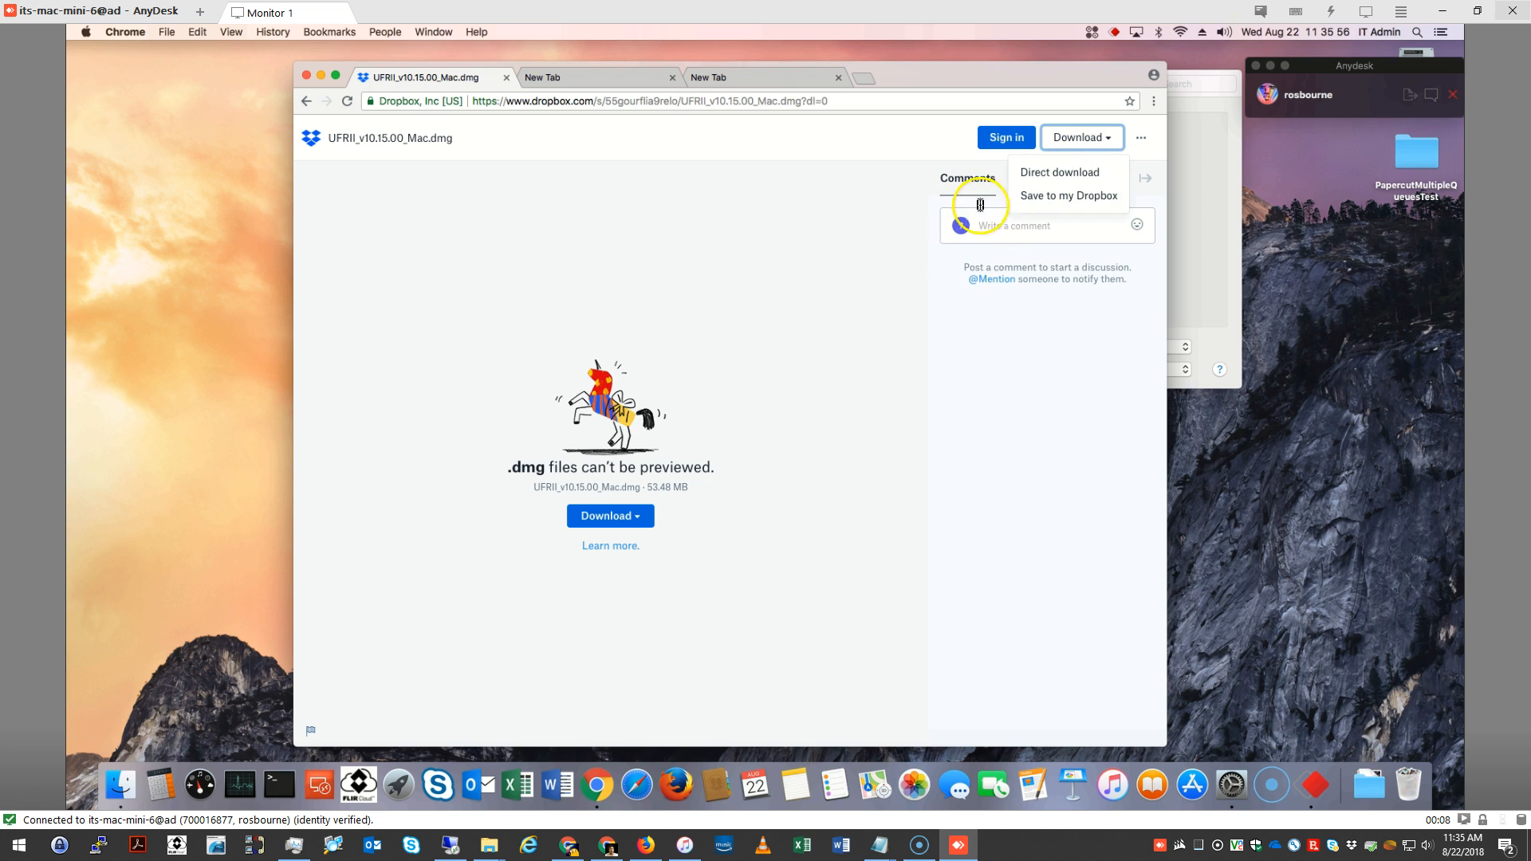
click(1039, 174)
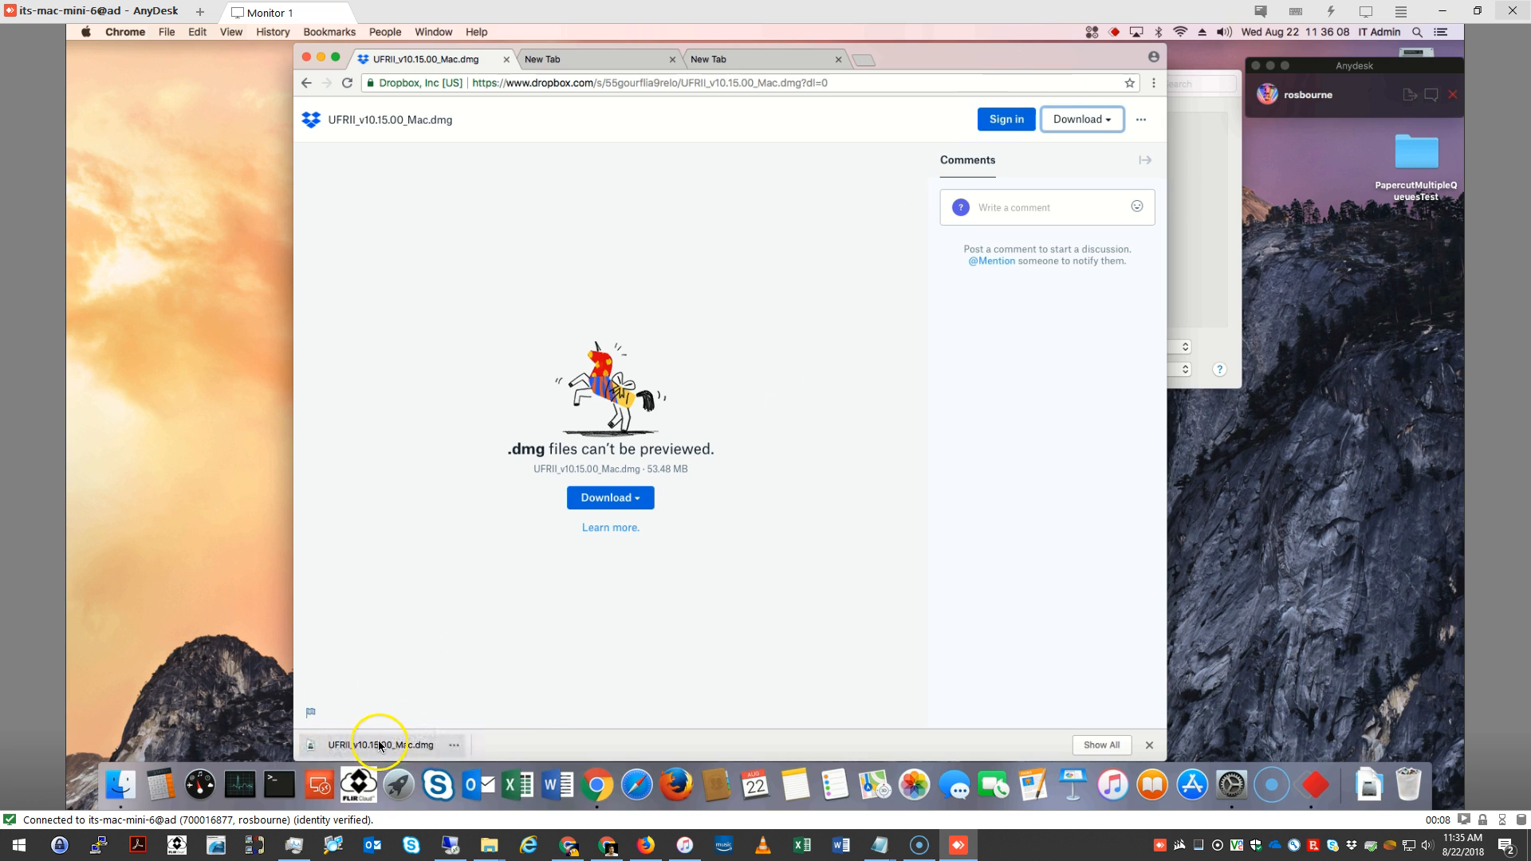
click(510, 61)
click(369, 282)
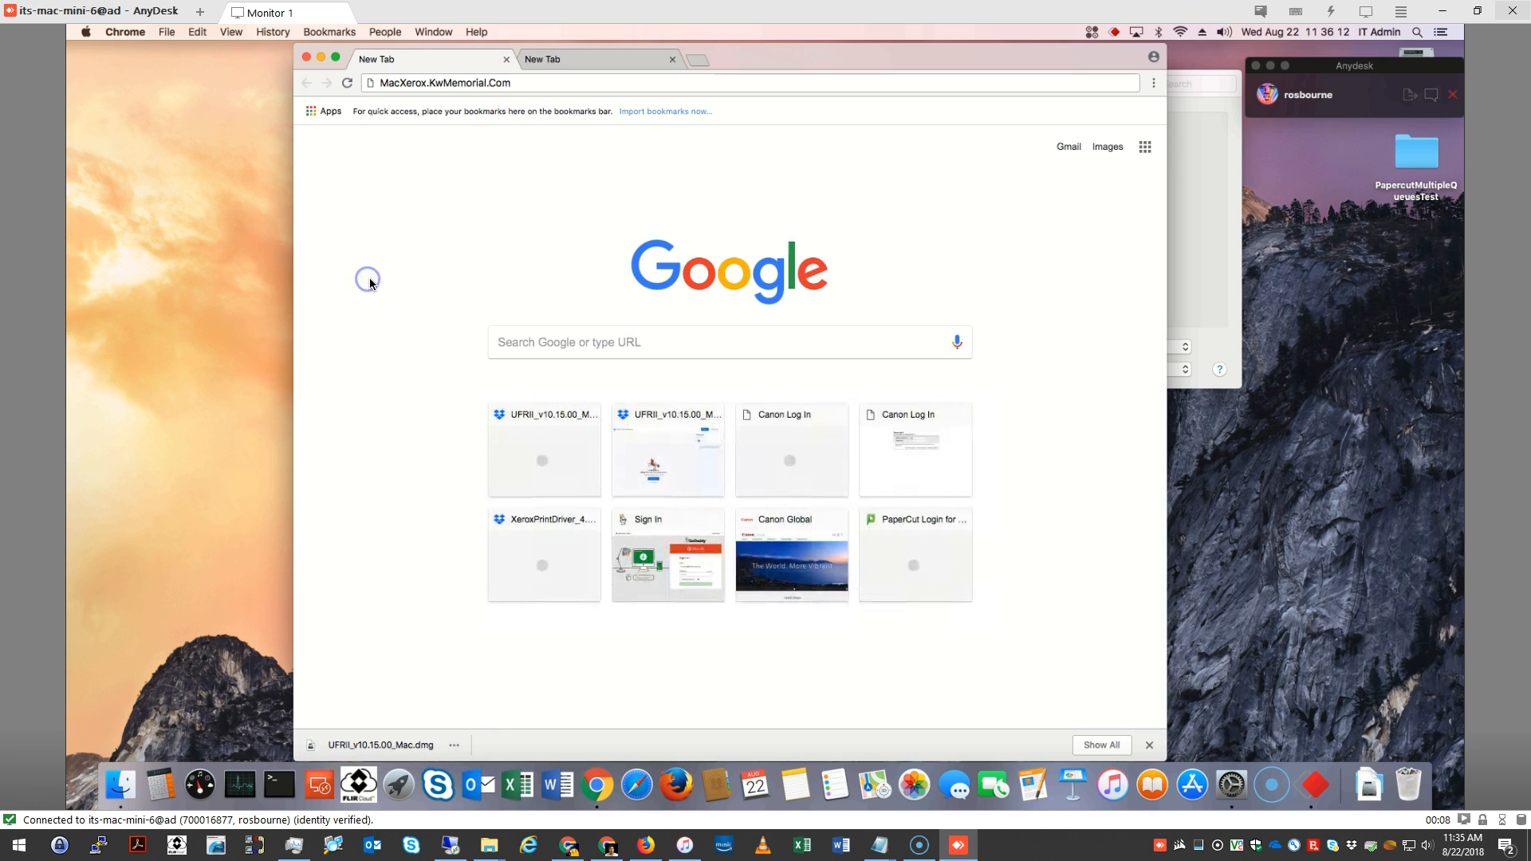
Load MacXerox.KwMemorial.Com and directly download XeroxPrintDriver_4.17.1_1980.dmg from the Dropbox page
click(519, 83)
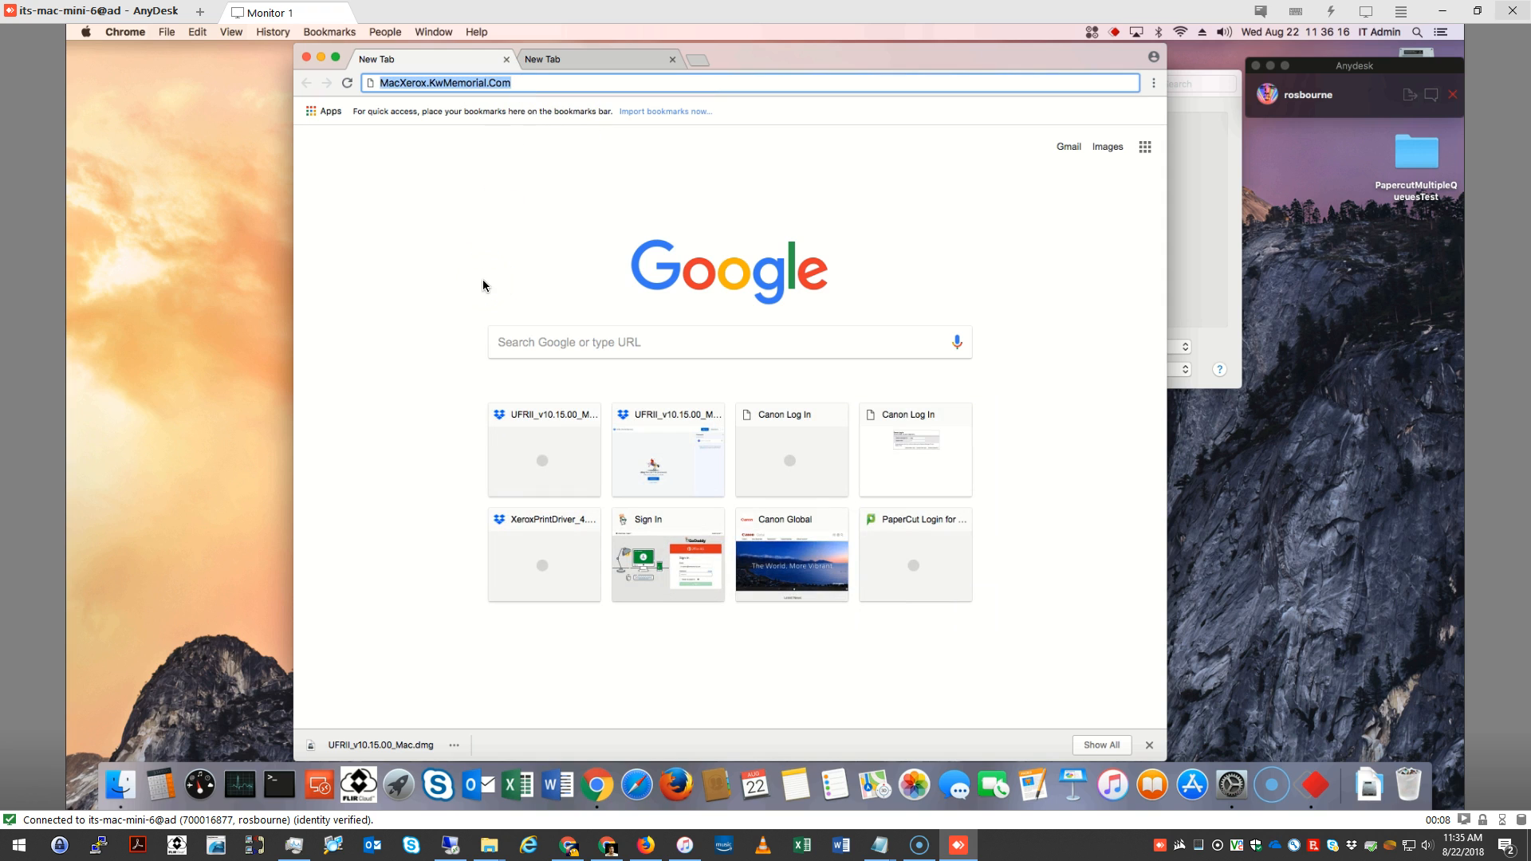
key(Return)
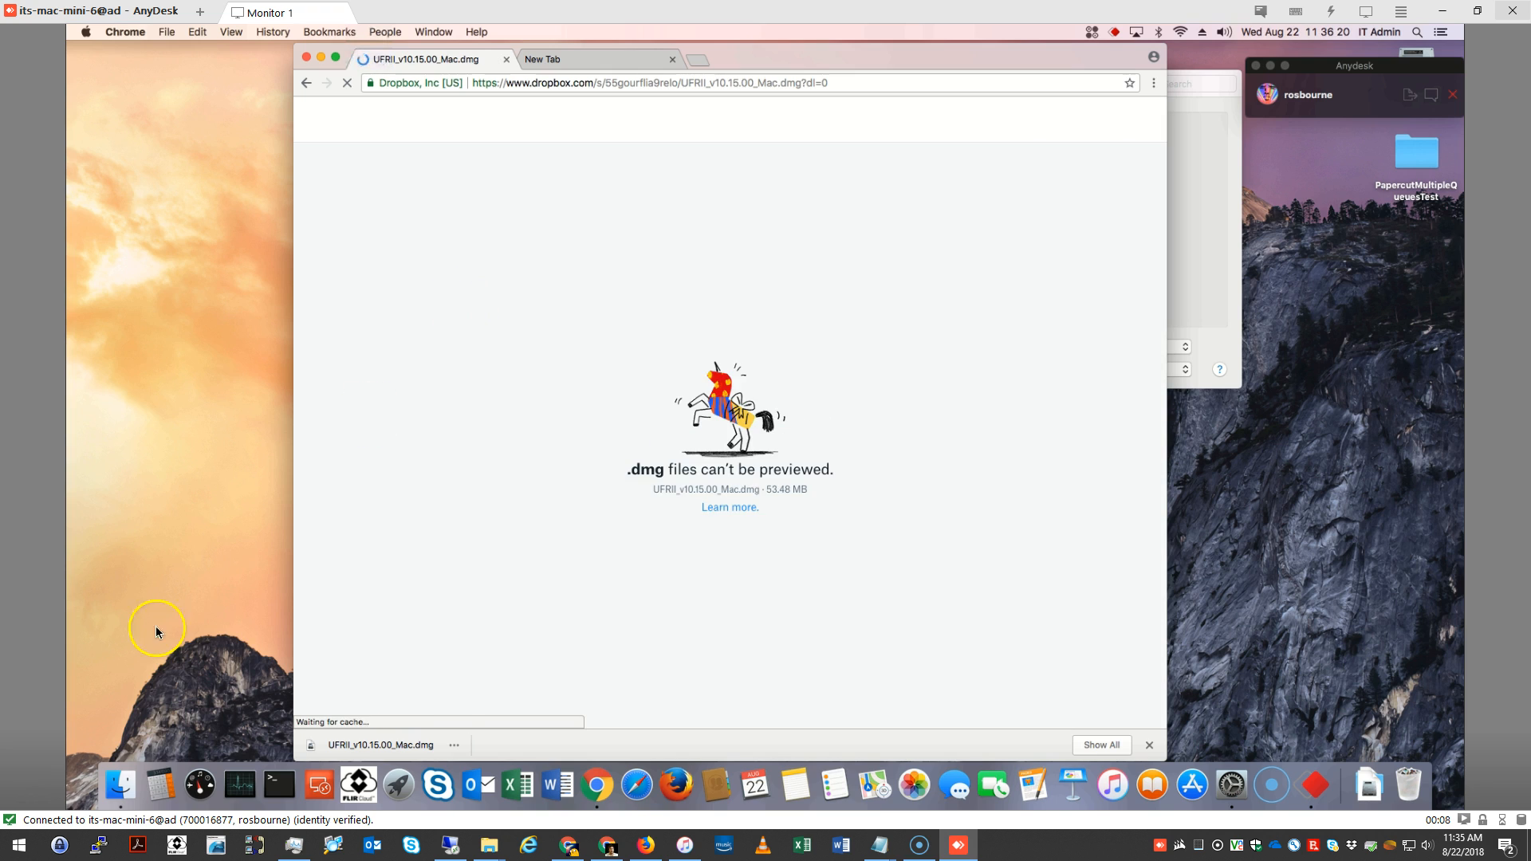
click(502, 467)
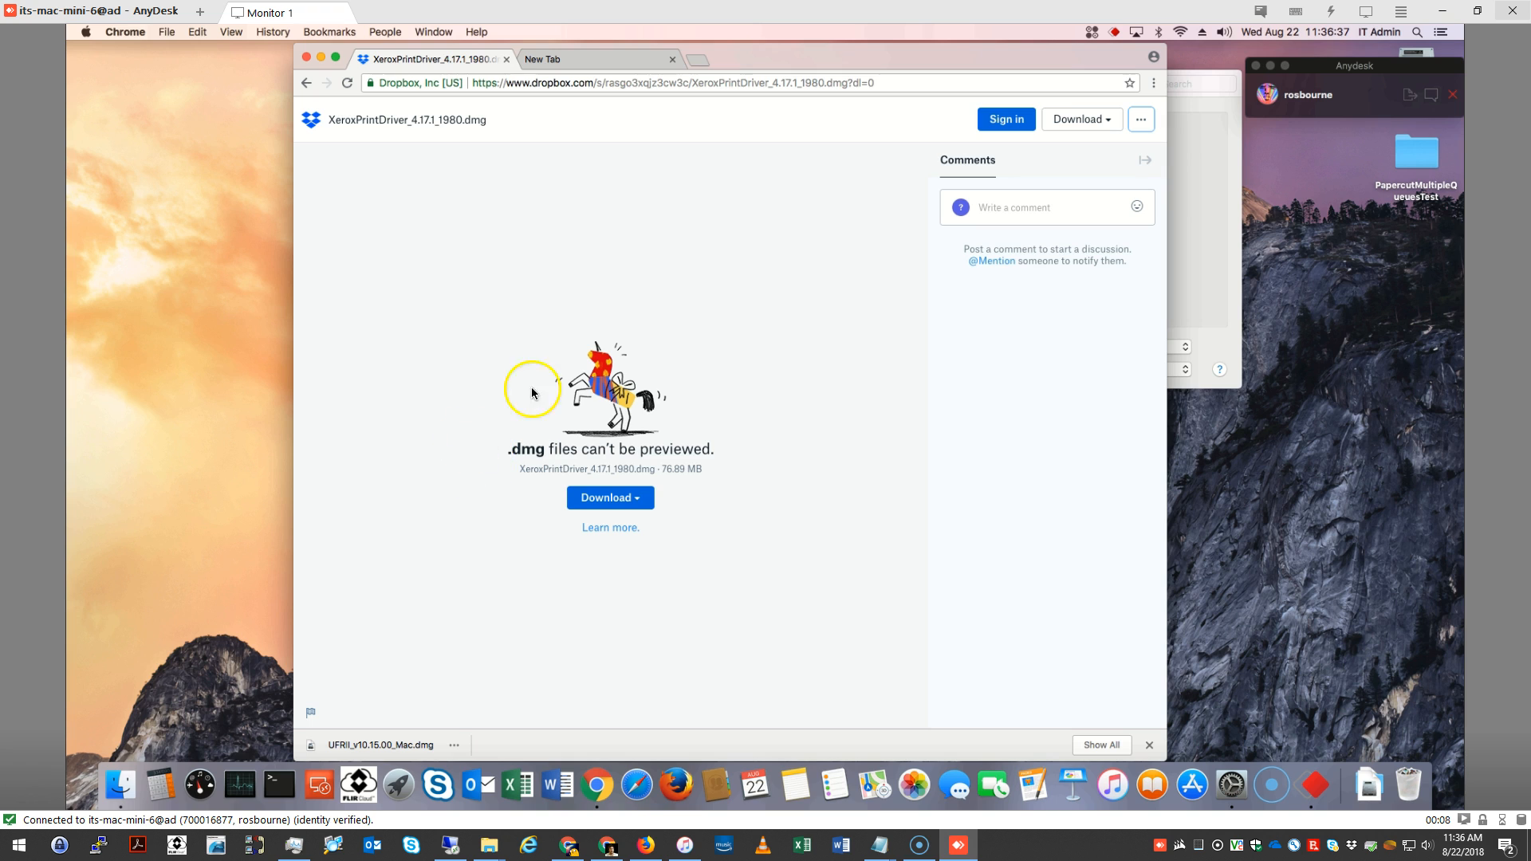
click(627, 498)
click(626, 536)
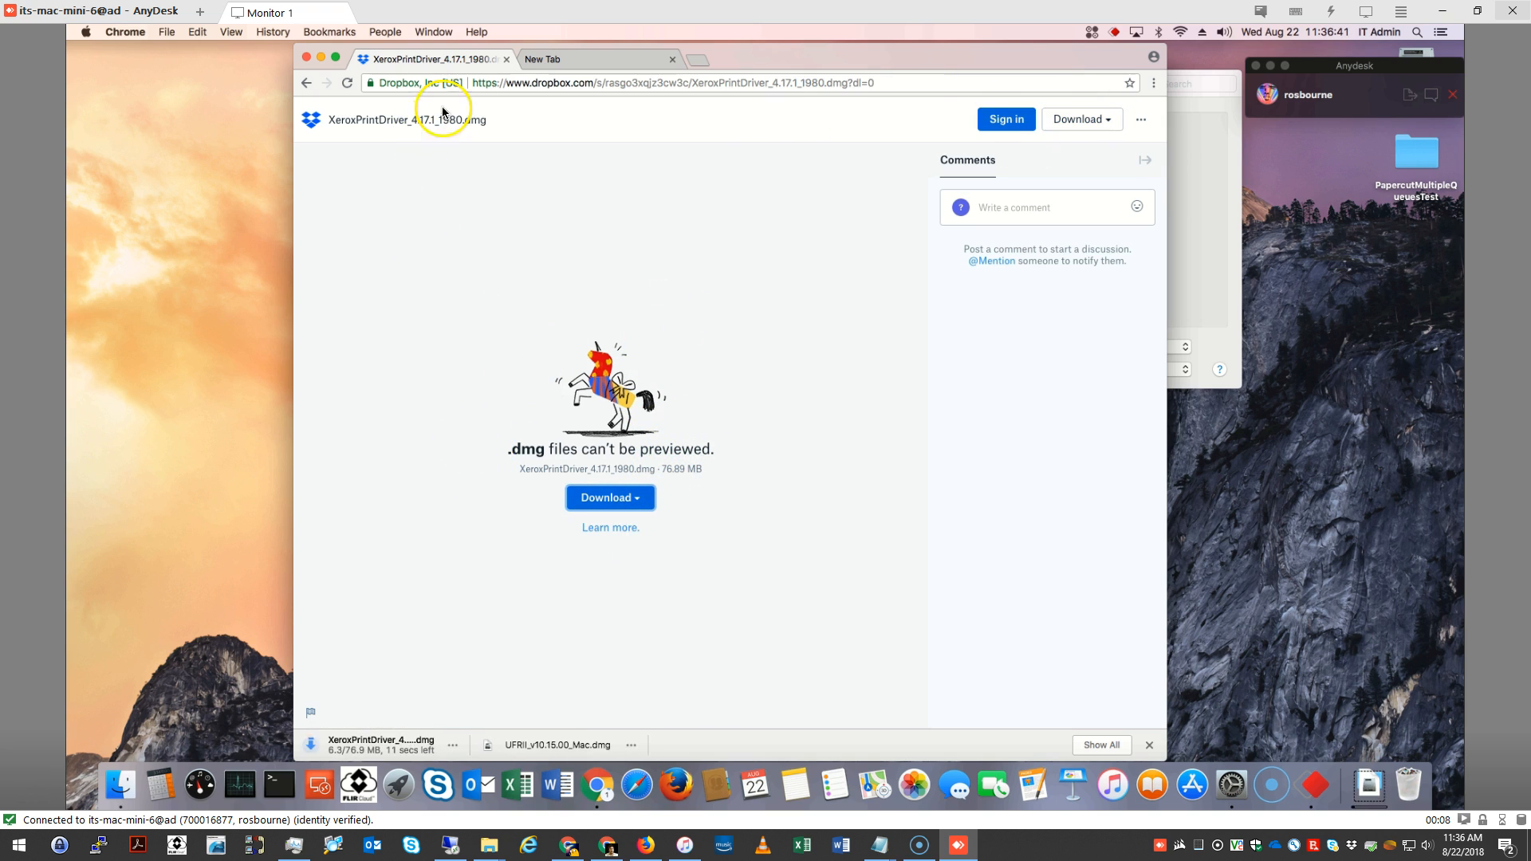
Close the Xerox download page, try to load MacVideo.KwMemorial.Com, and close the browser window
click(507, 60)
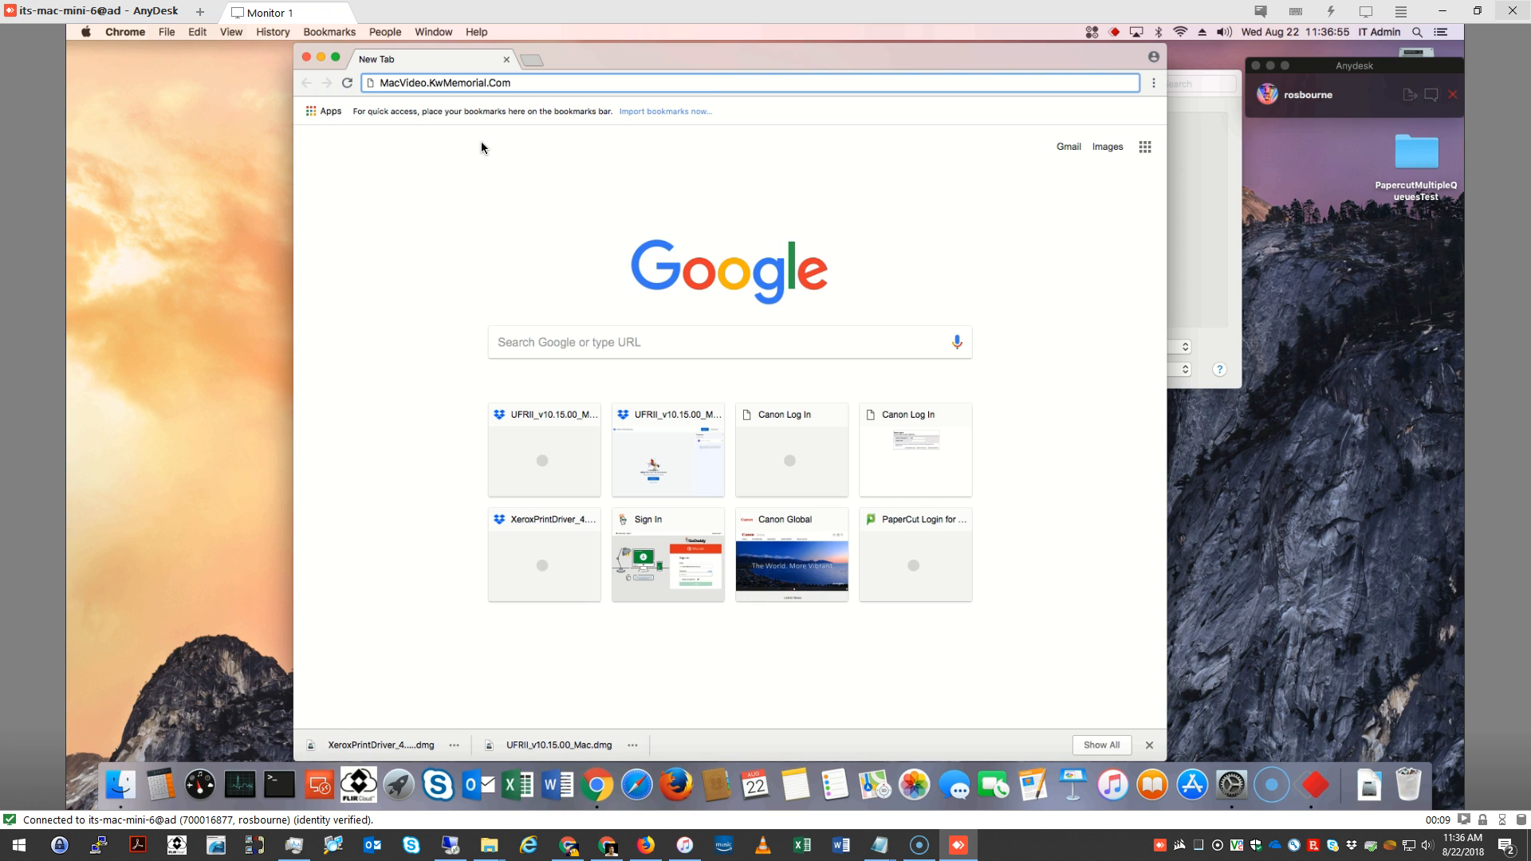
key(Return)
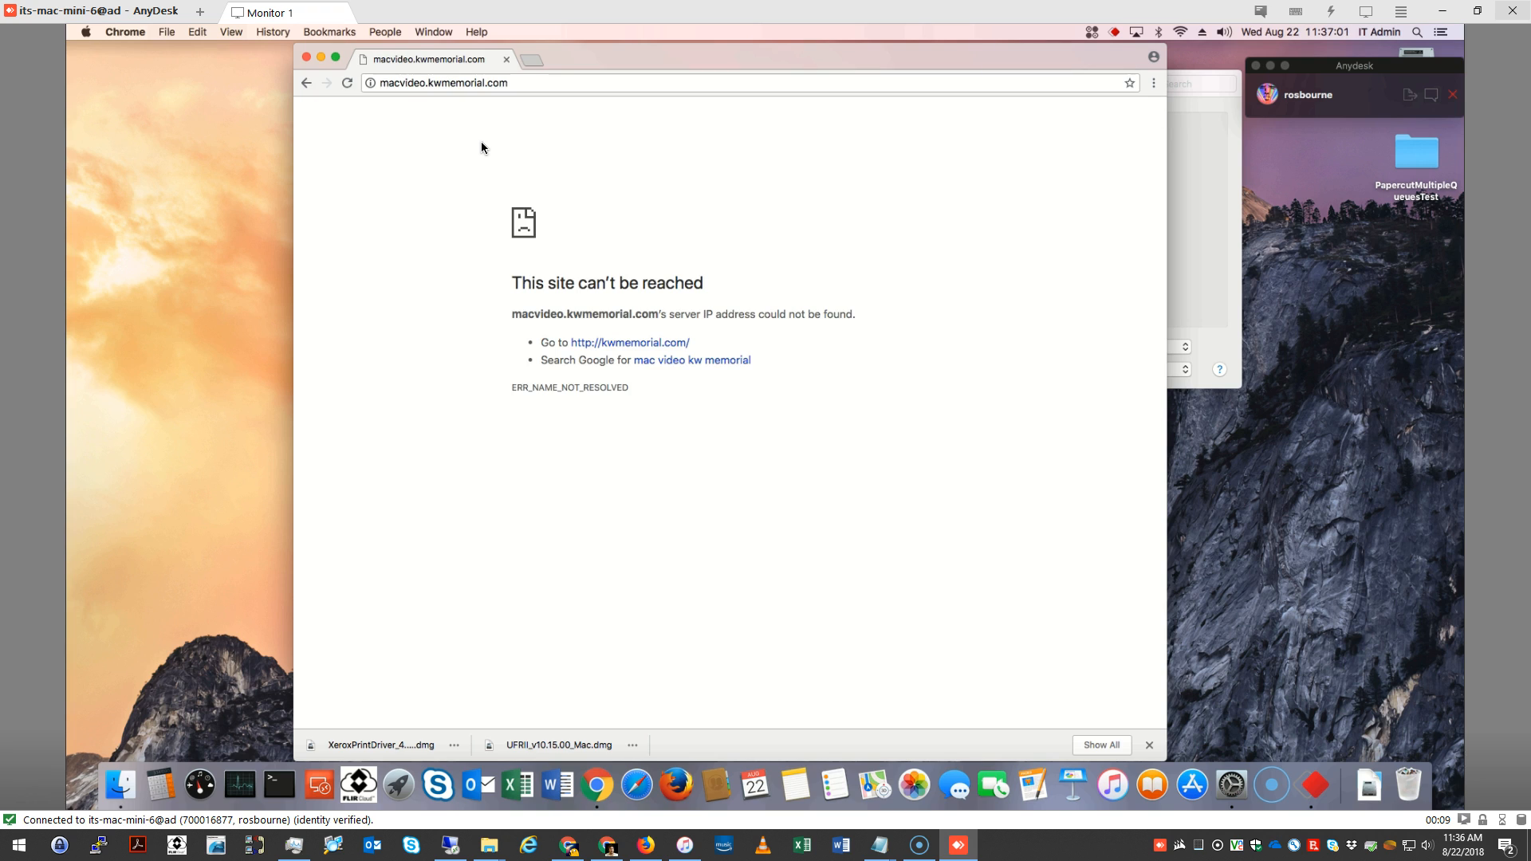
click(306, 59)
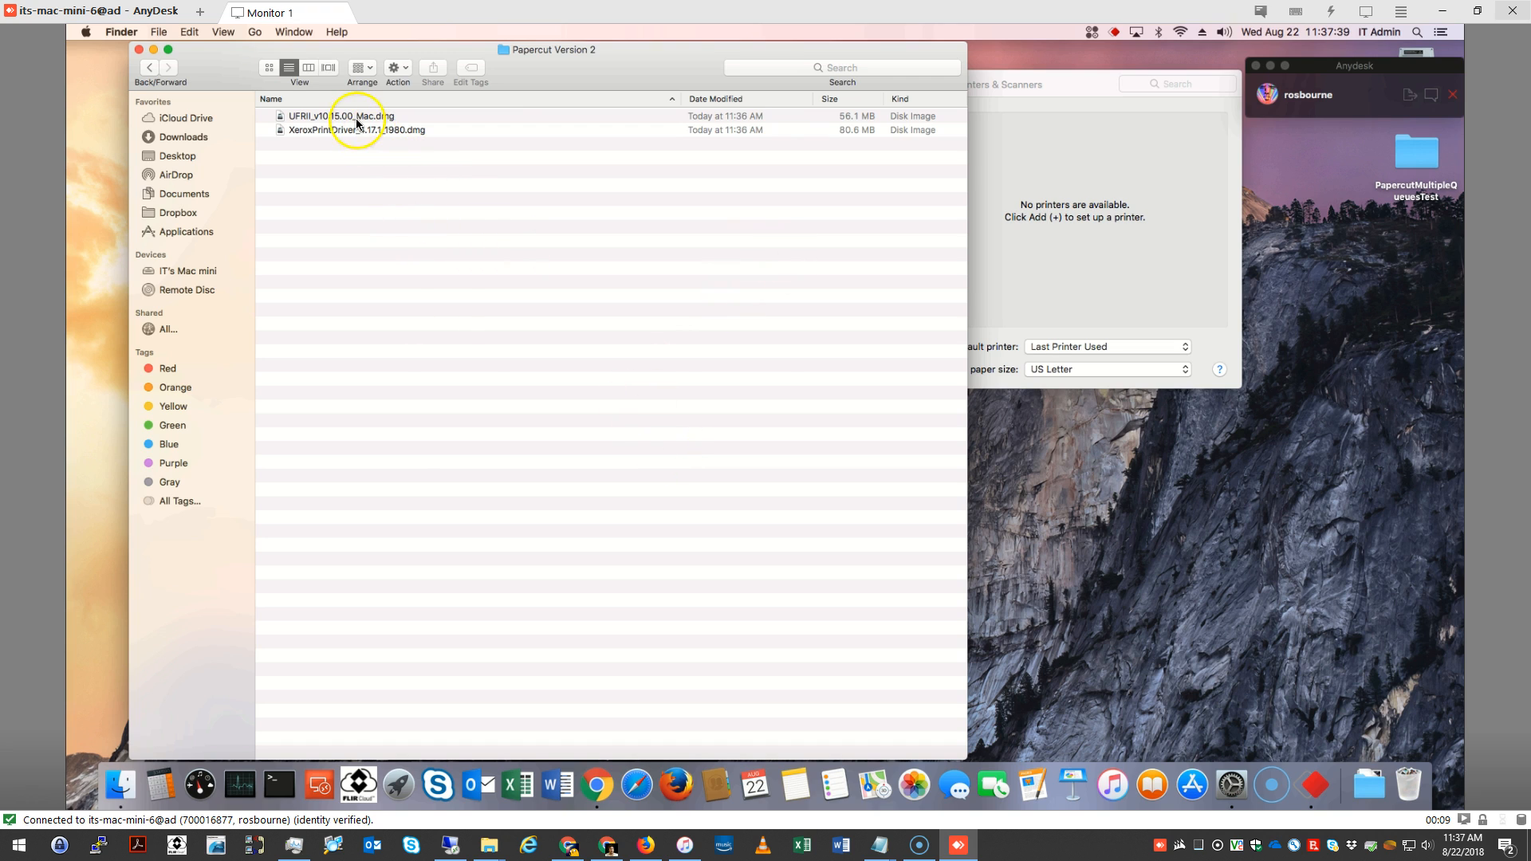
Run the UFRII_LT_LIPS_LX installer from the UFRII_v10.15.00_Mac.dmg disk image, agree to the license and start the standard install
click(311, 116)
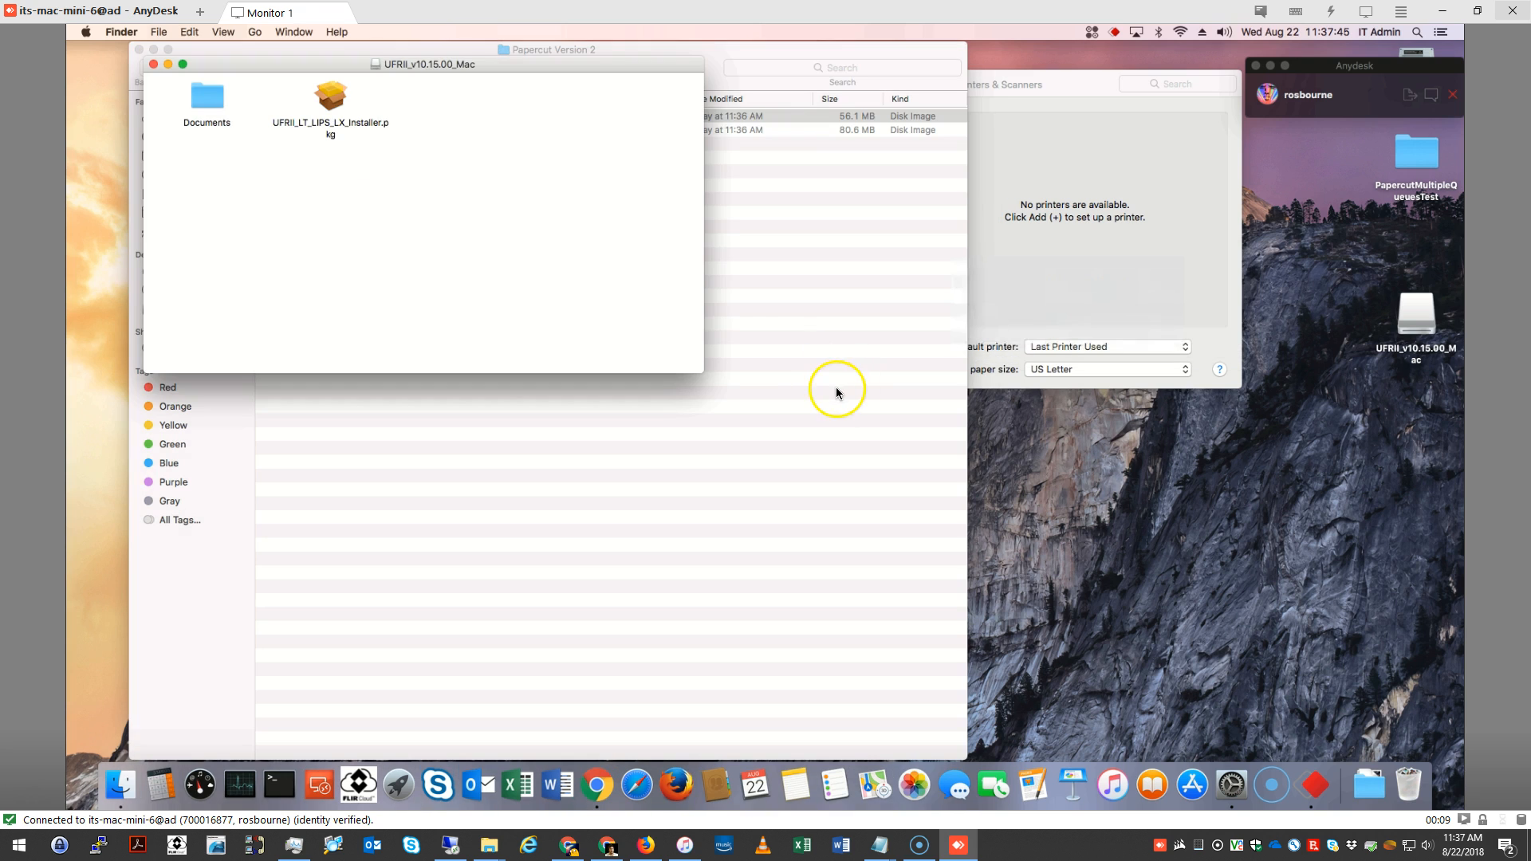
double_click(331, 108)
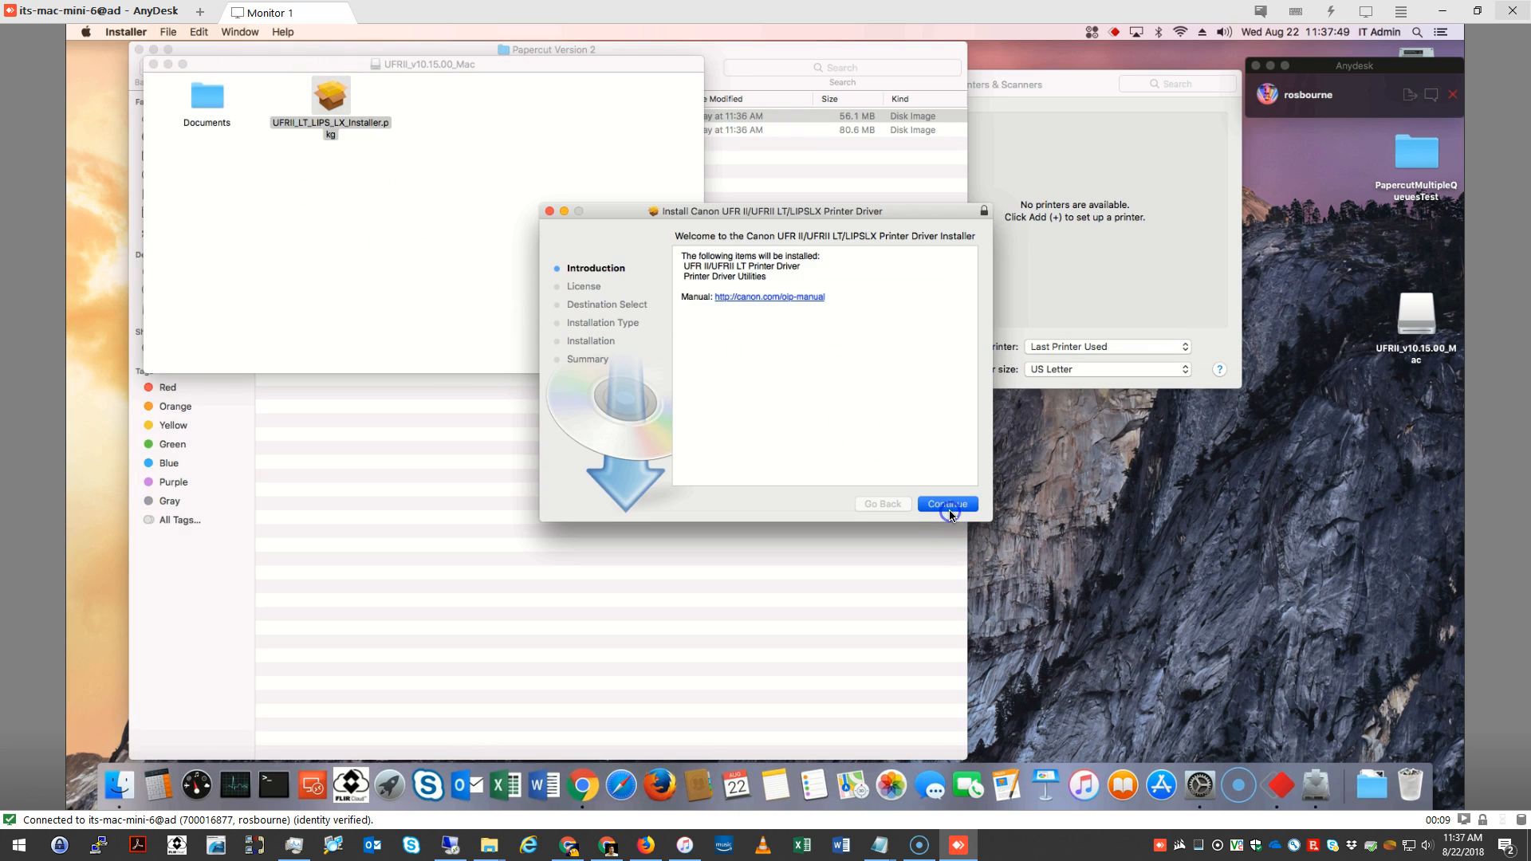
click(947, 504)
click(949, 509)
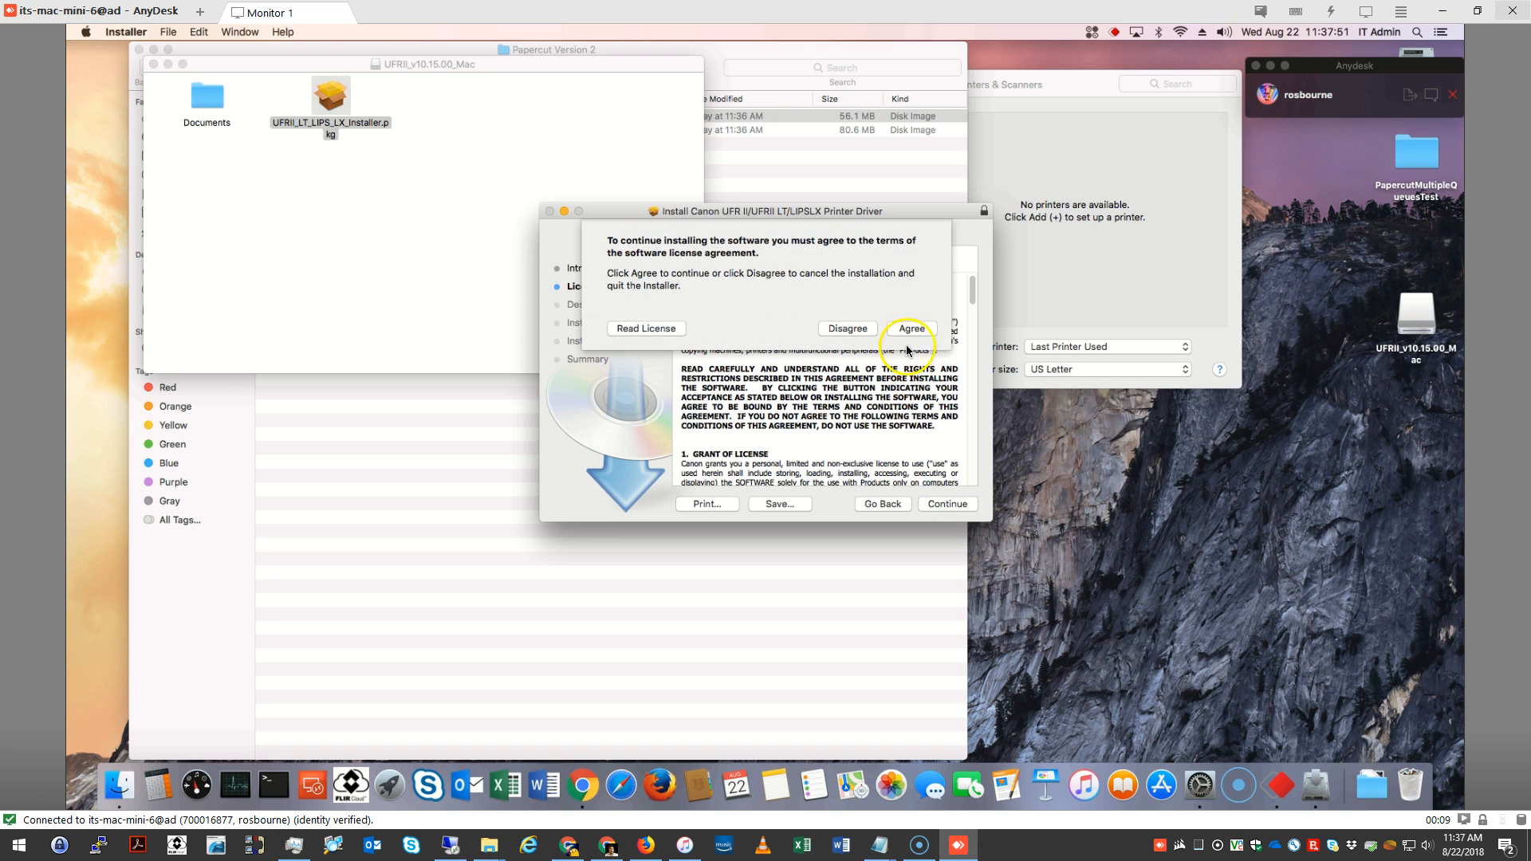
key(Return)
click(950, 505)
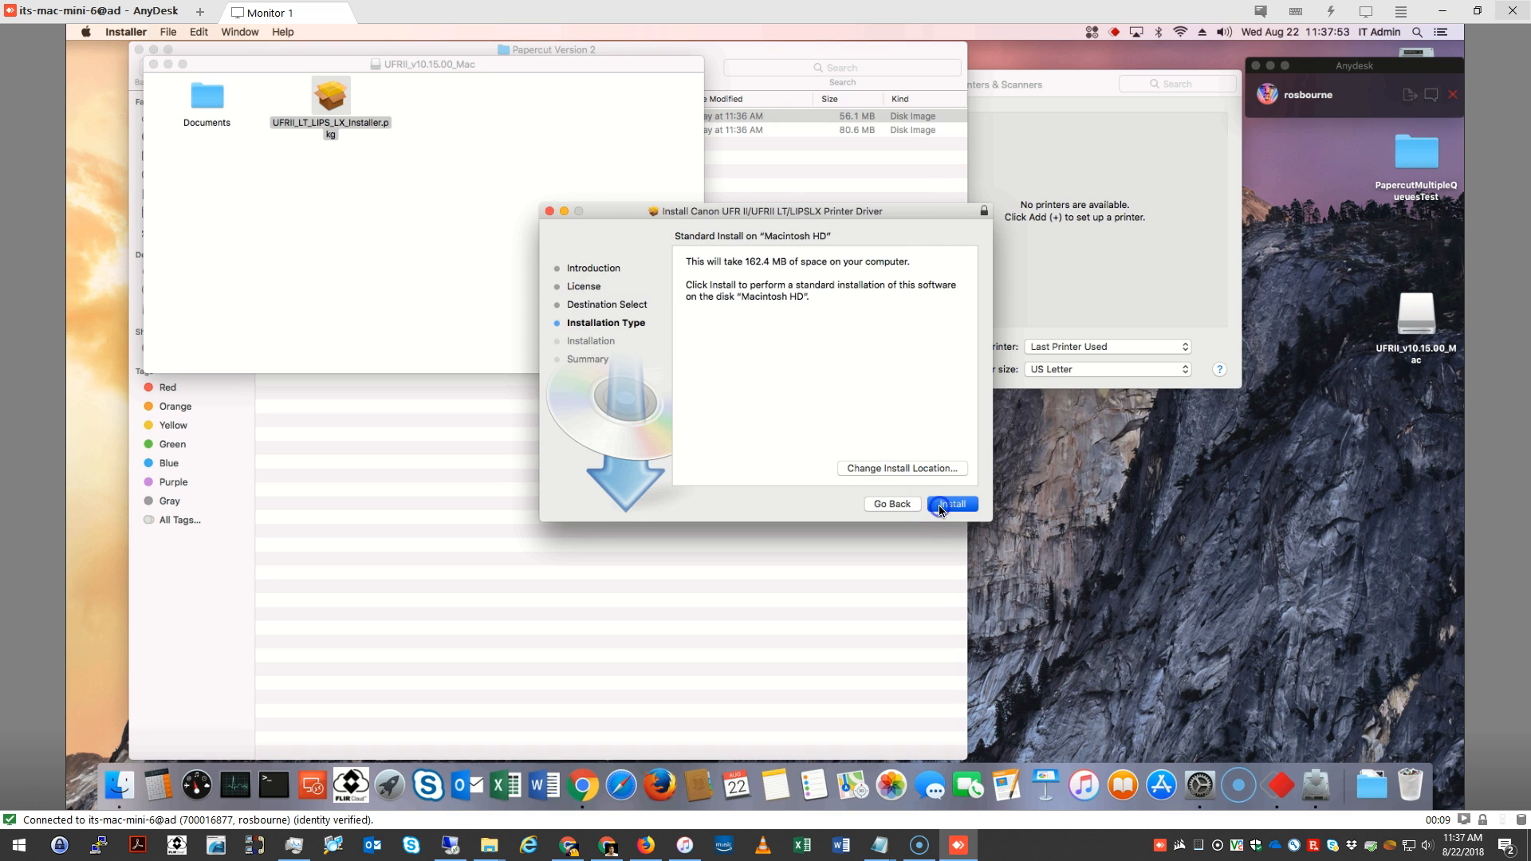
Authorize the Canon driver installation by entering the administrator account password
text(••••)
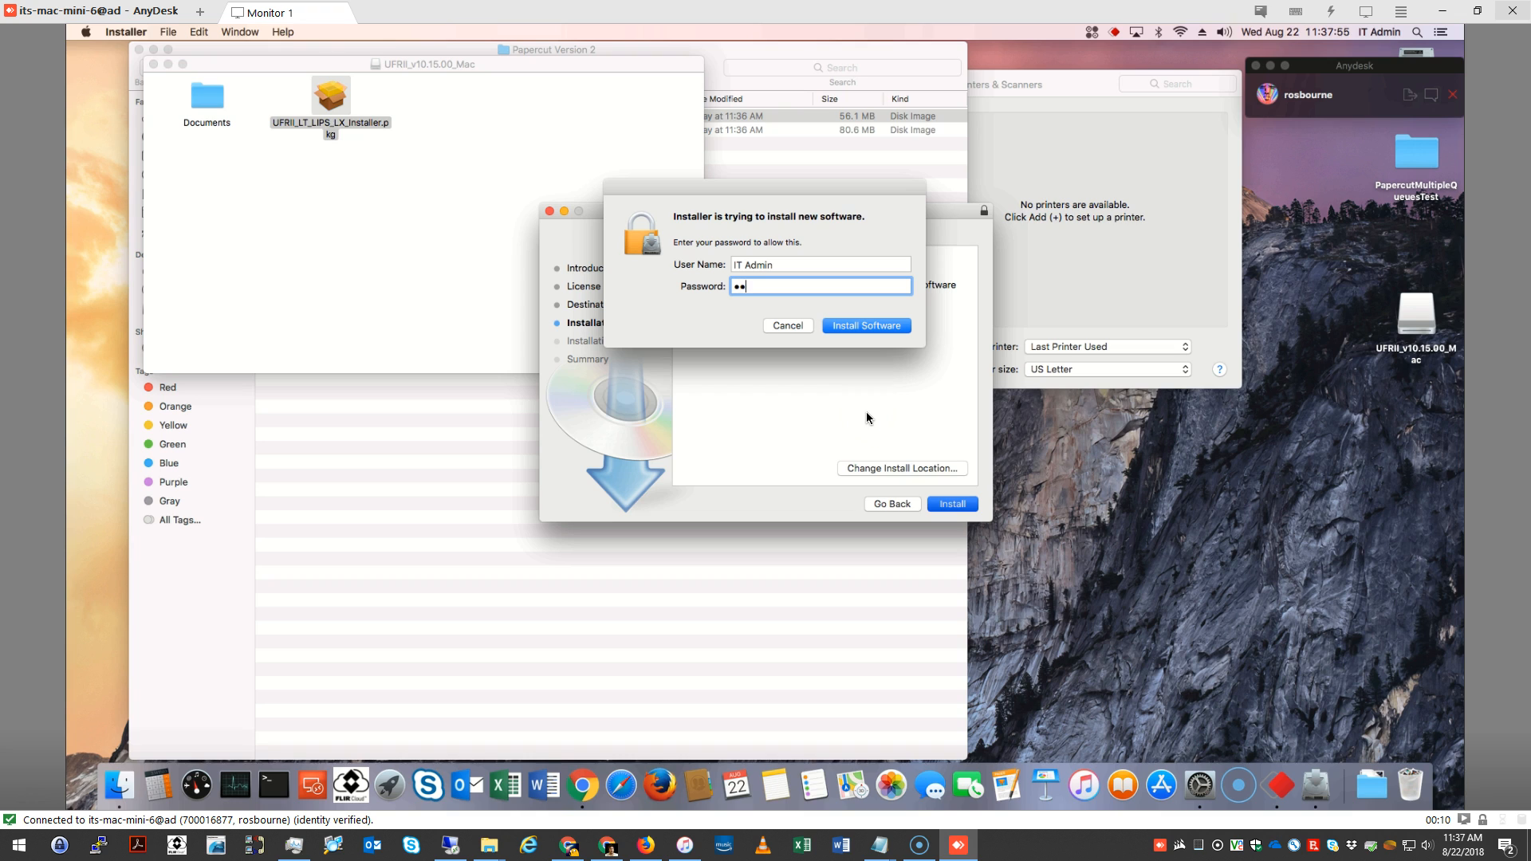
text(••••)
key(Return)
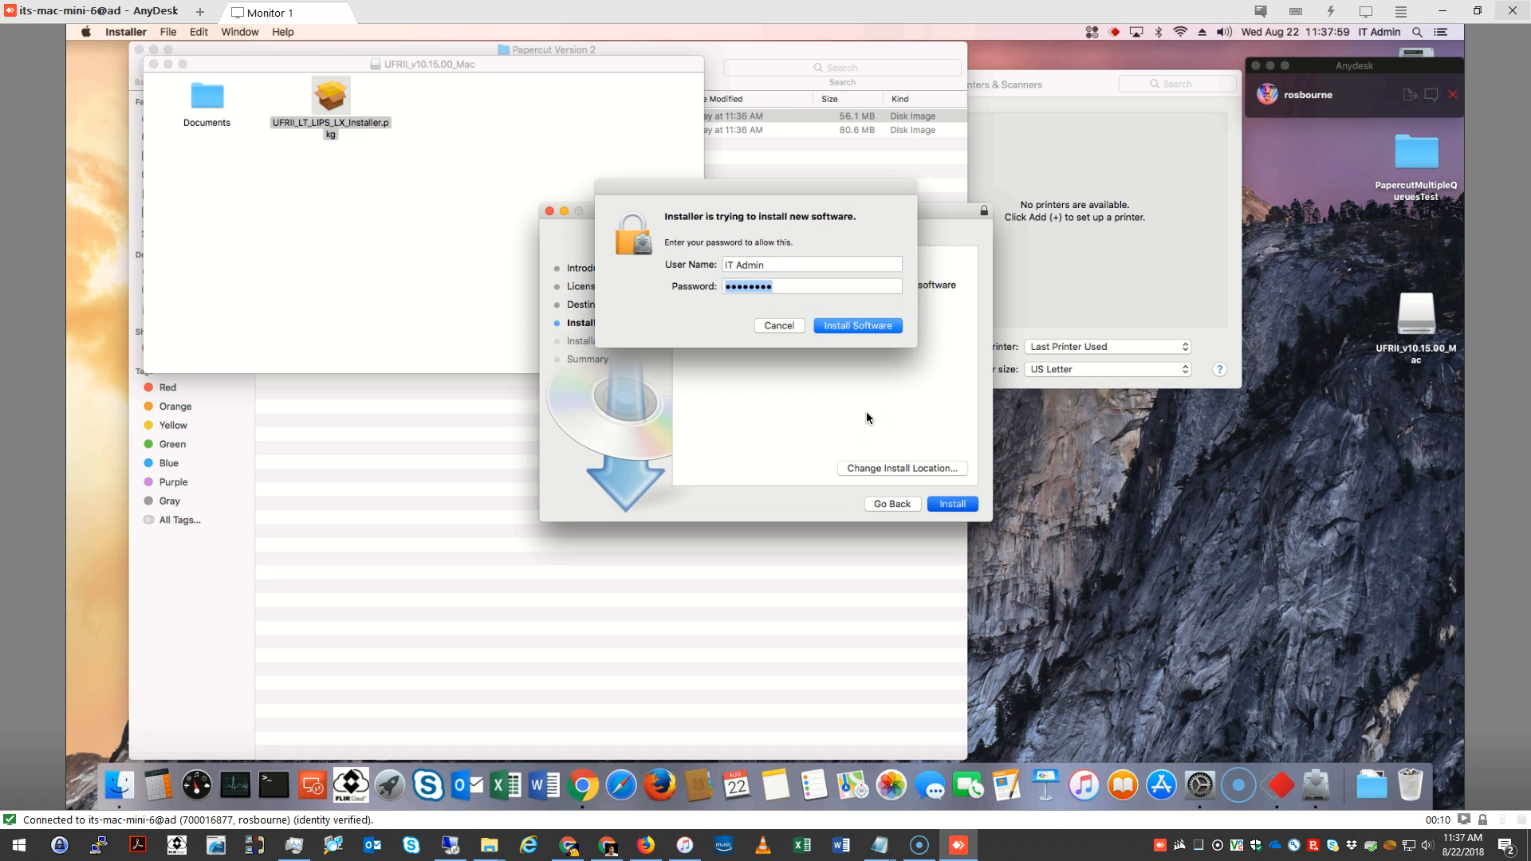
text(••••••••)
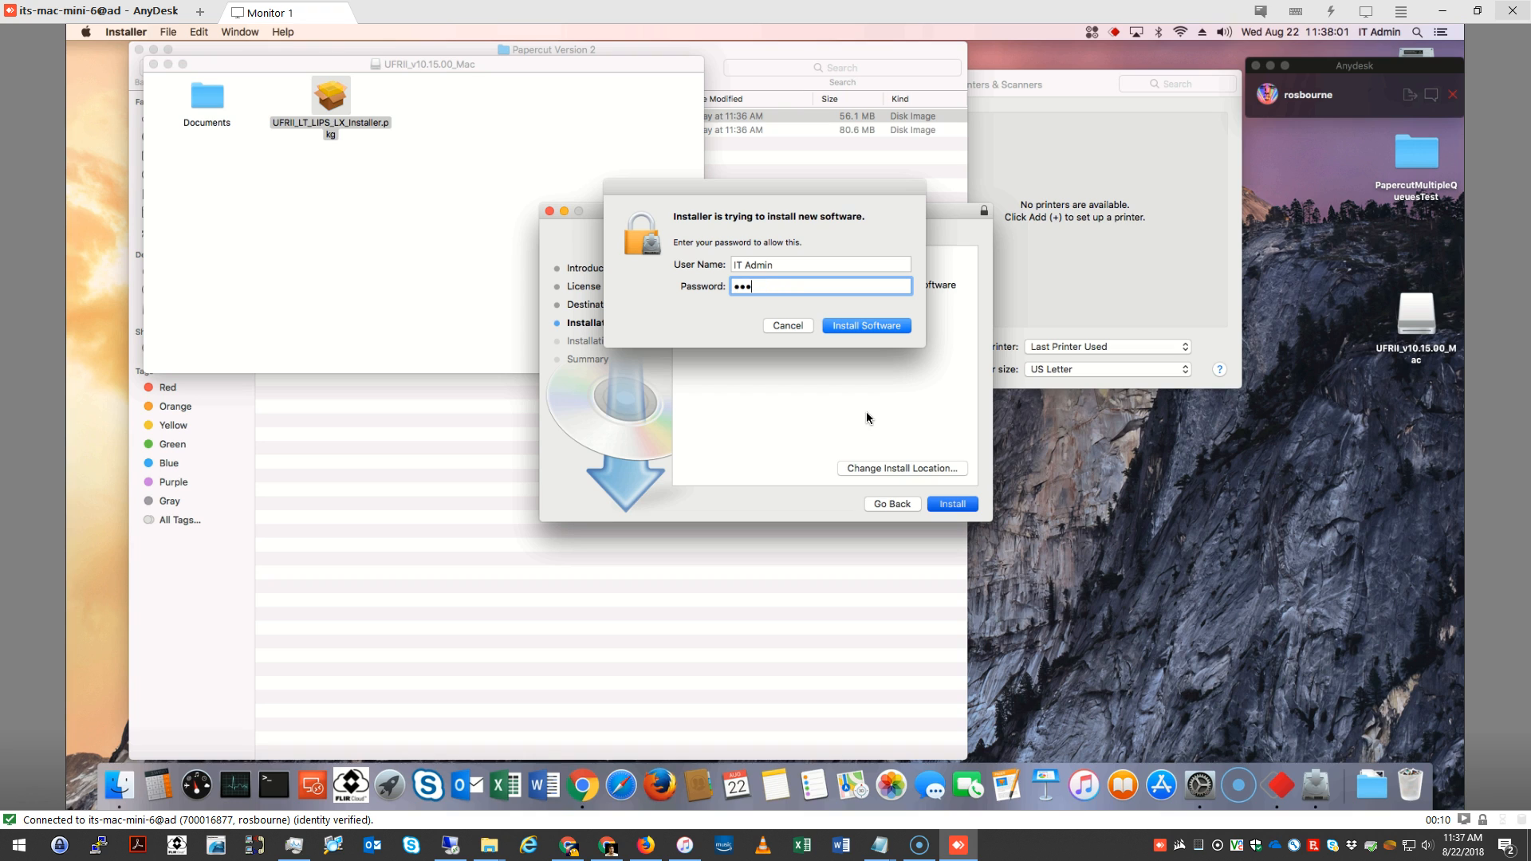
text(••••)
key(Return)
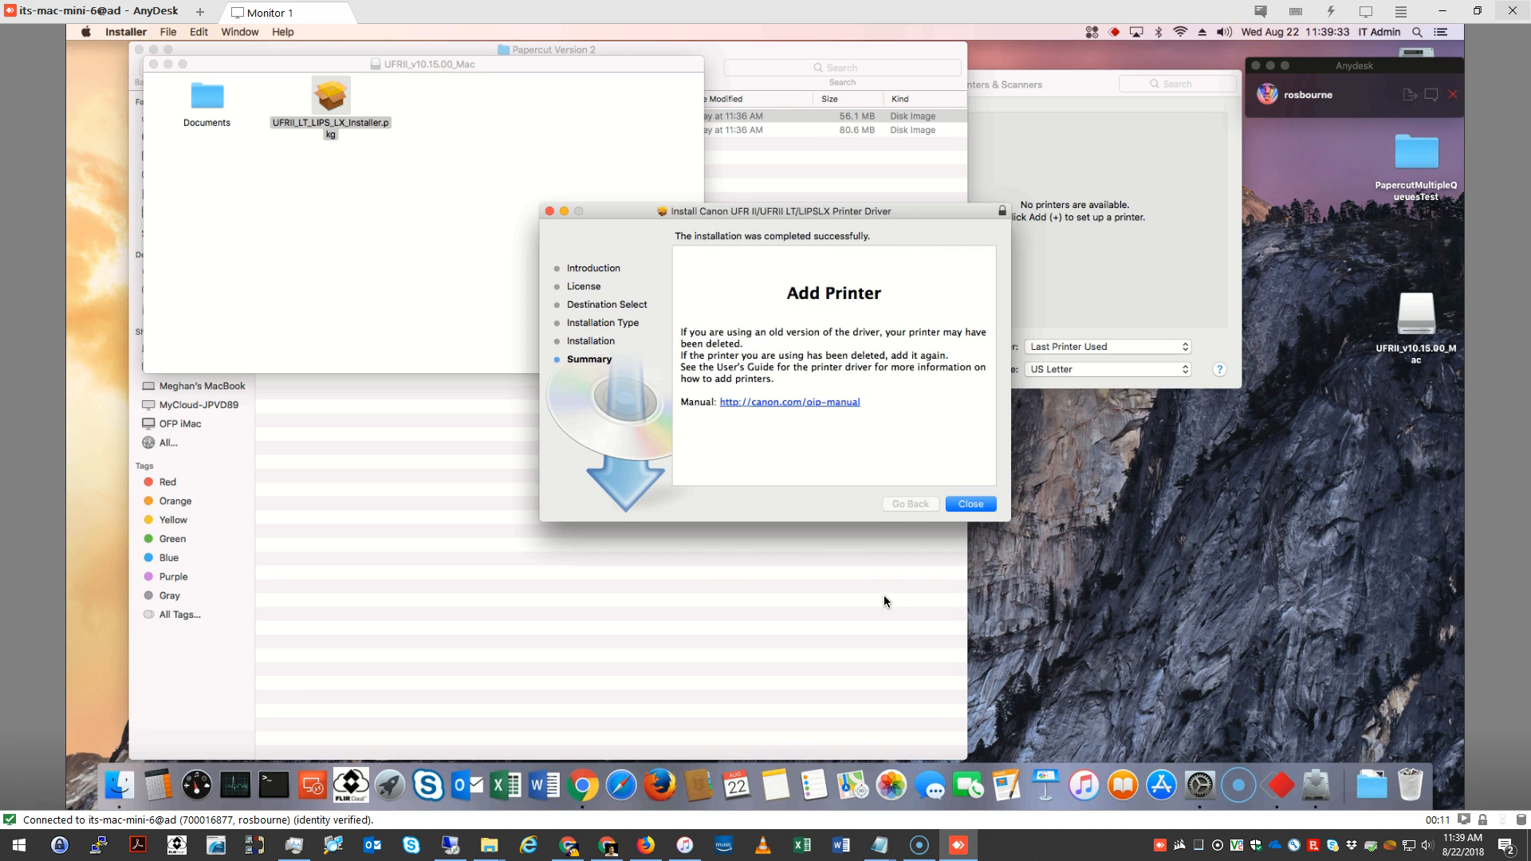
Finish the Canon installer, moving its disk image to the Trash, and close the UFRII_v10.15.00_Mac volume window
click(970, 504)
click(846, 310)
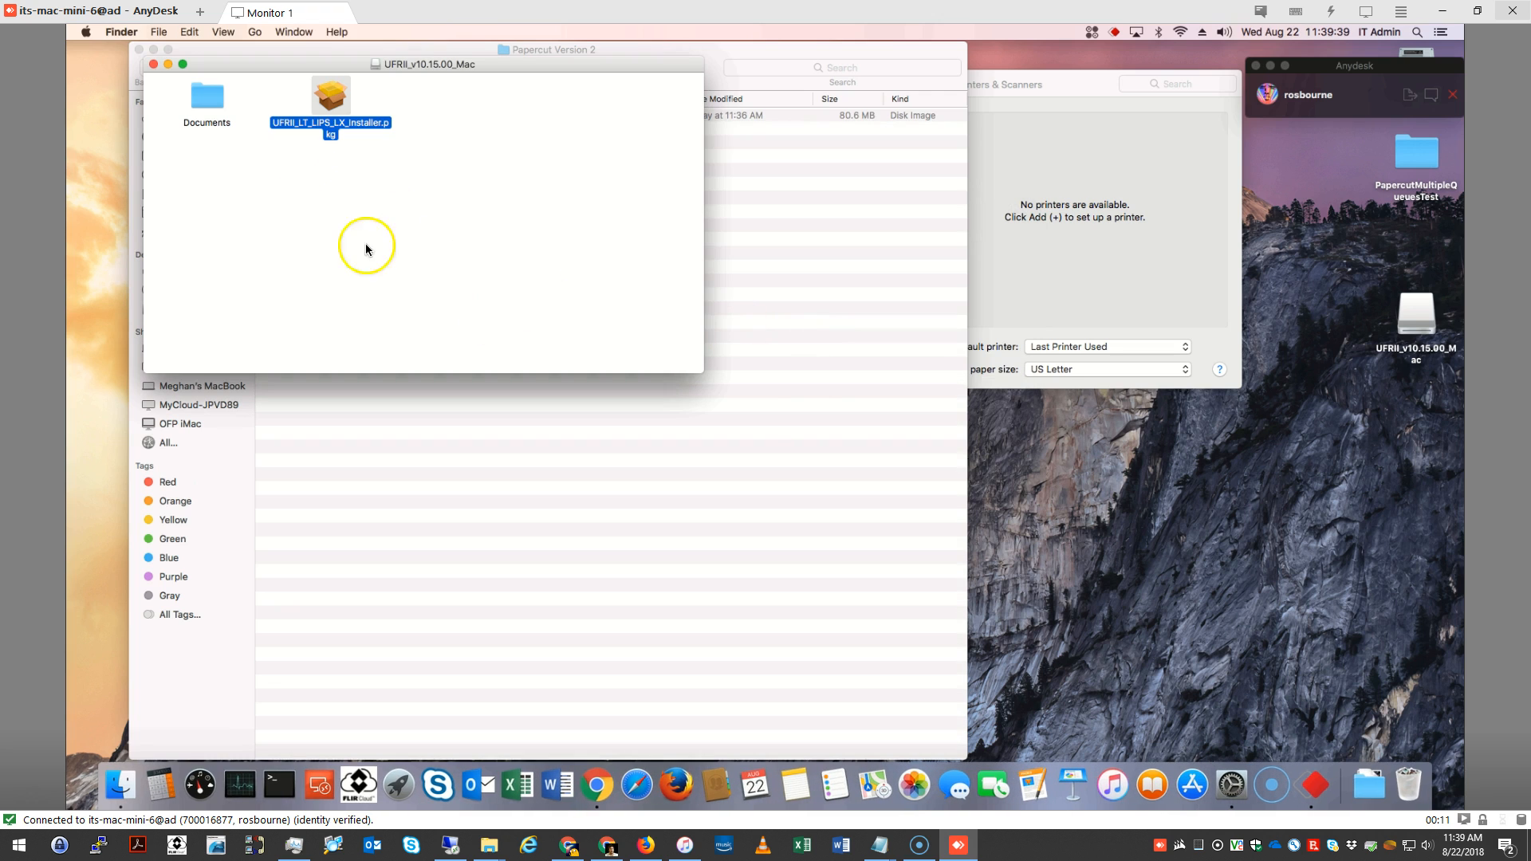
click(154, 64)
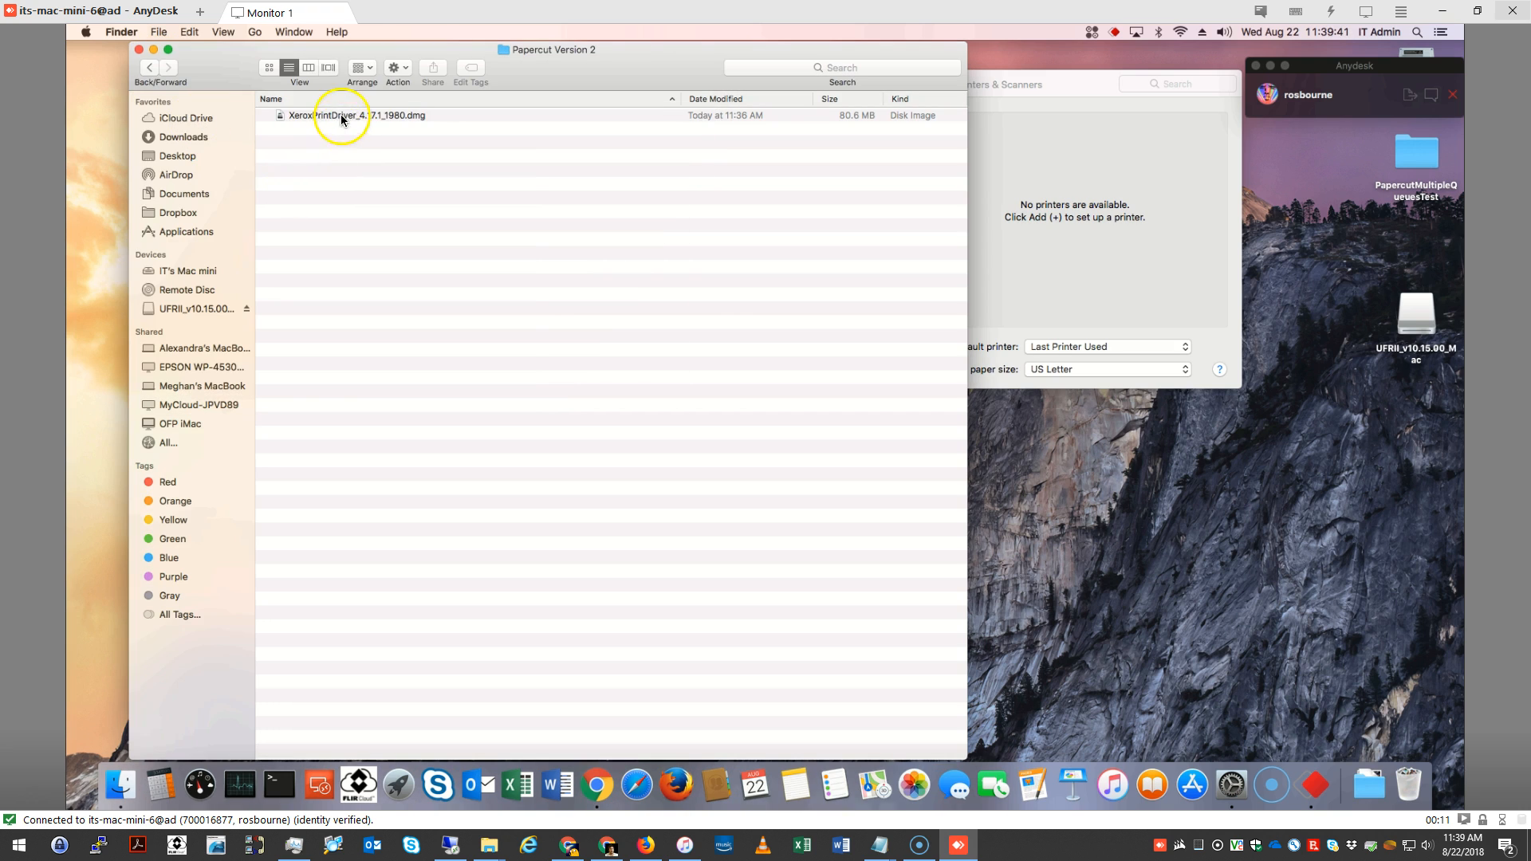
Install the Xerox driver from XeroxPrintDriver_4.17.1_1980.dmg, continuing without selecting a printer to connect
click(316, 115)
double_click(316, 114)
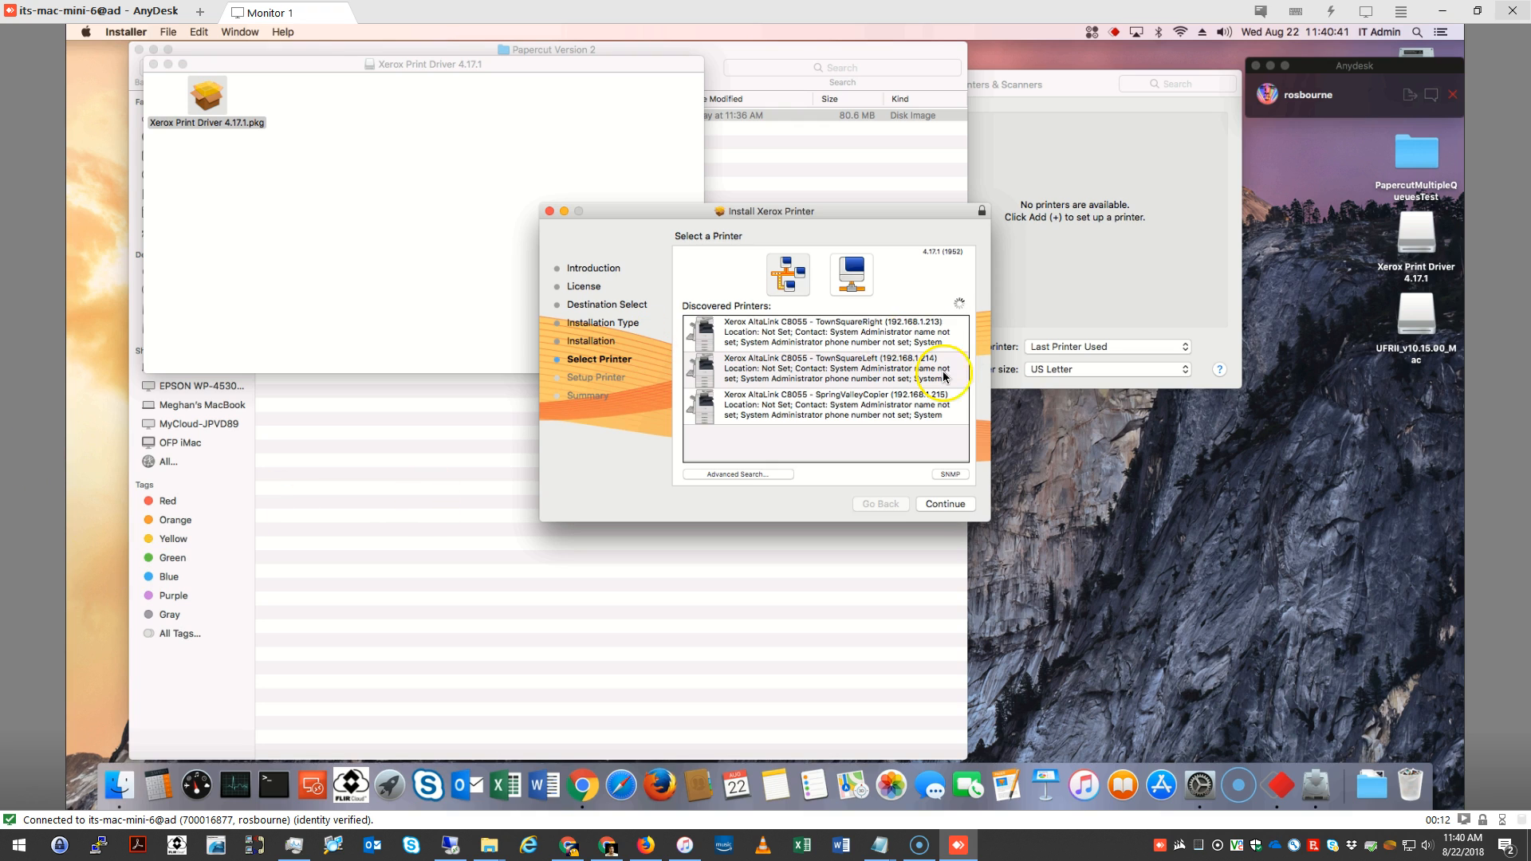
click(963, 505)
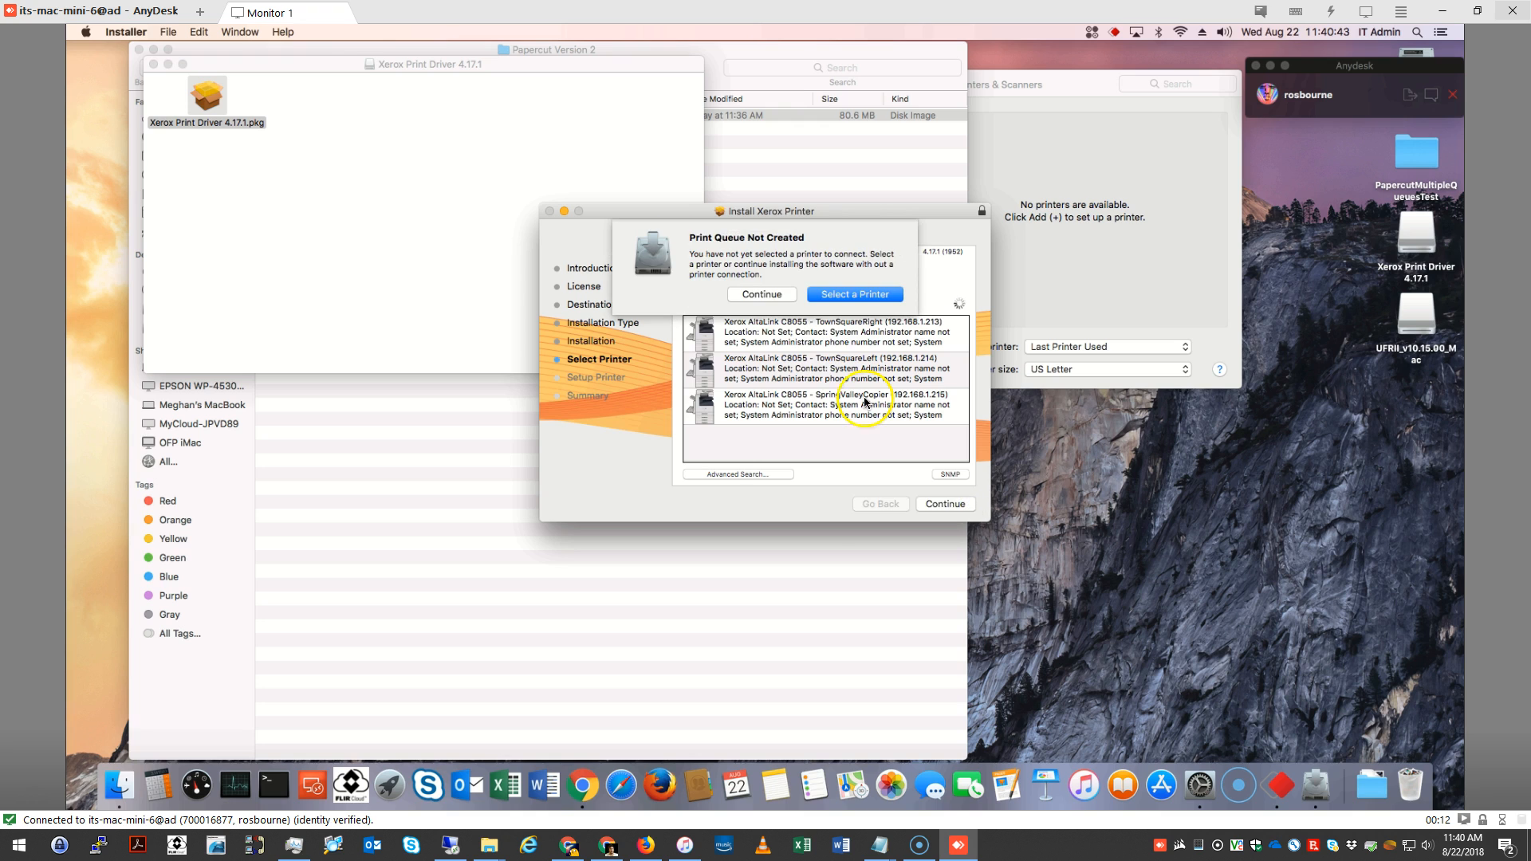
click(752, 295)
Finish the Xerox installer, moving its disk image to the Trash, and close the volume and Papercut Version 2 folder windows
click(958, 506)
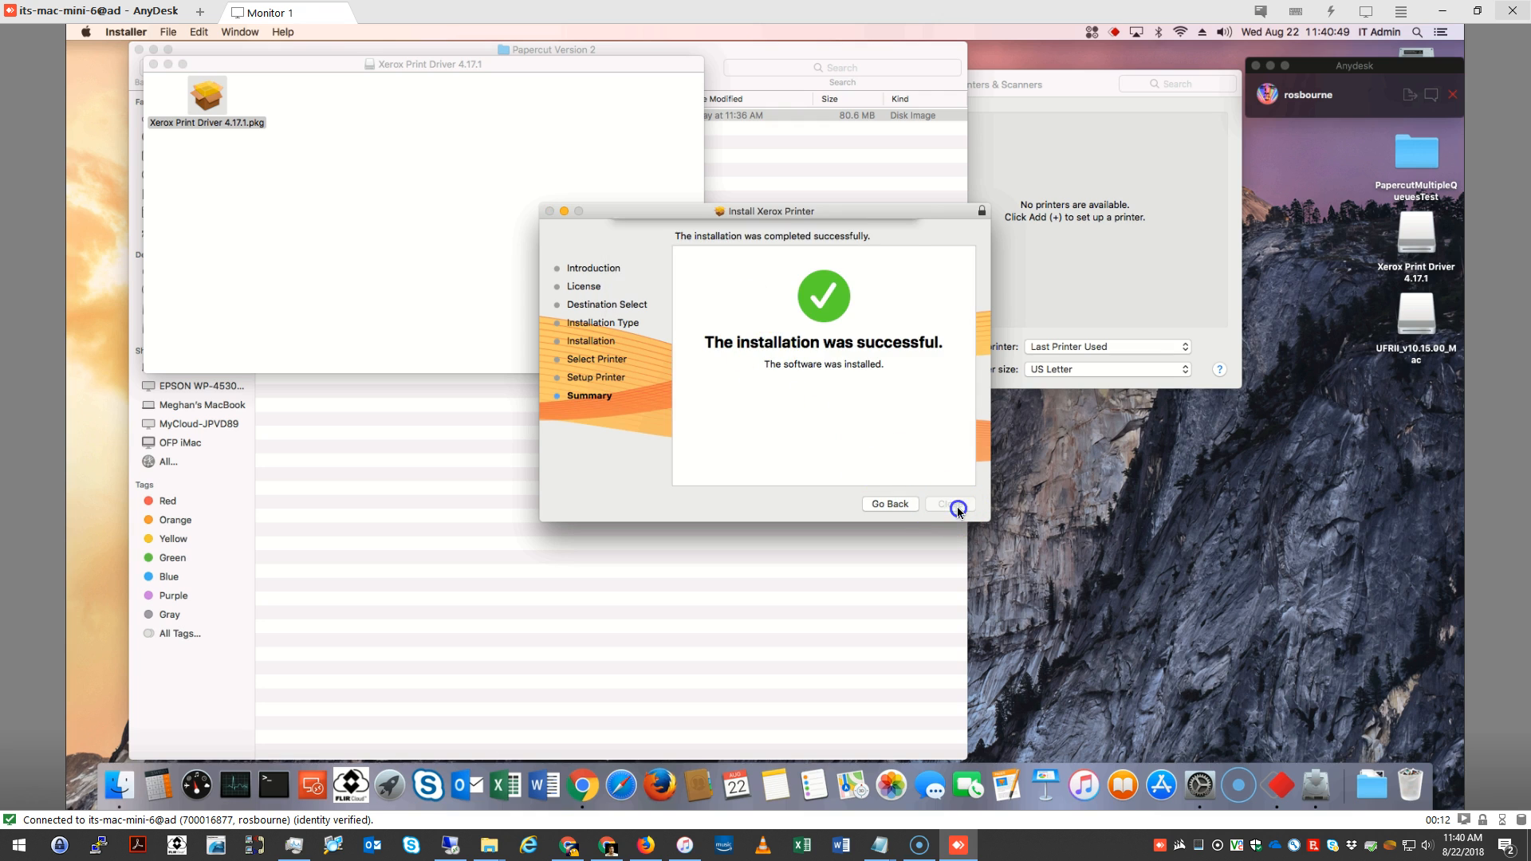
click(852, 293)
click(339, 124)
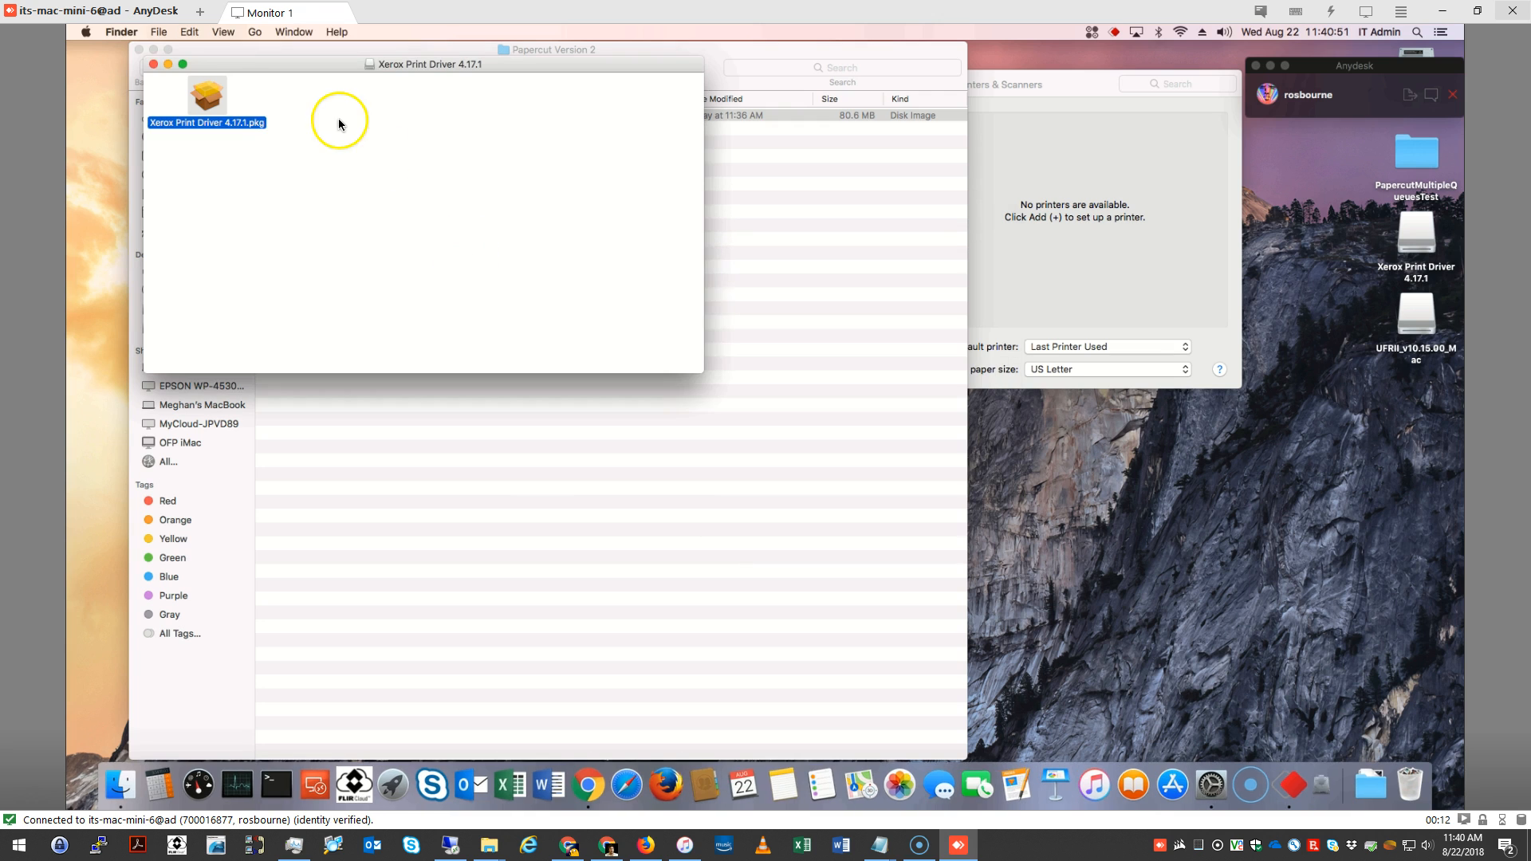
click(152, 64)
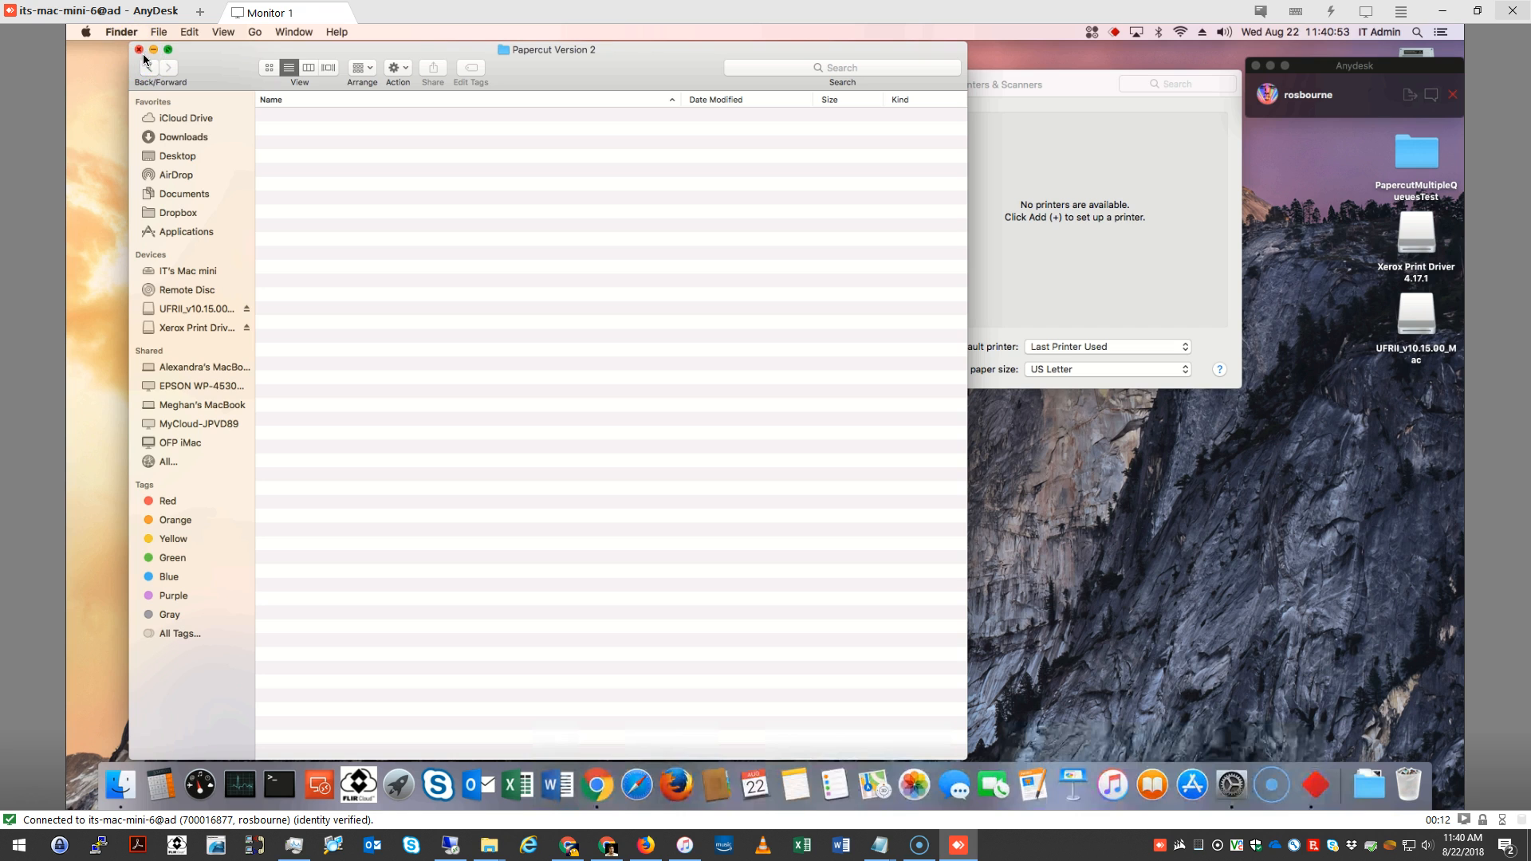
click(139, 49)
Return to the System Preferences overview and open Printers & Scanners from there, moving its window into clear view
drag(1048, 83, 739, 174)
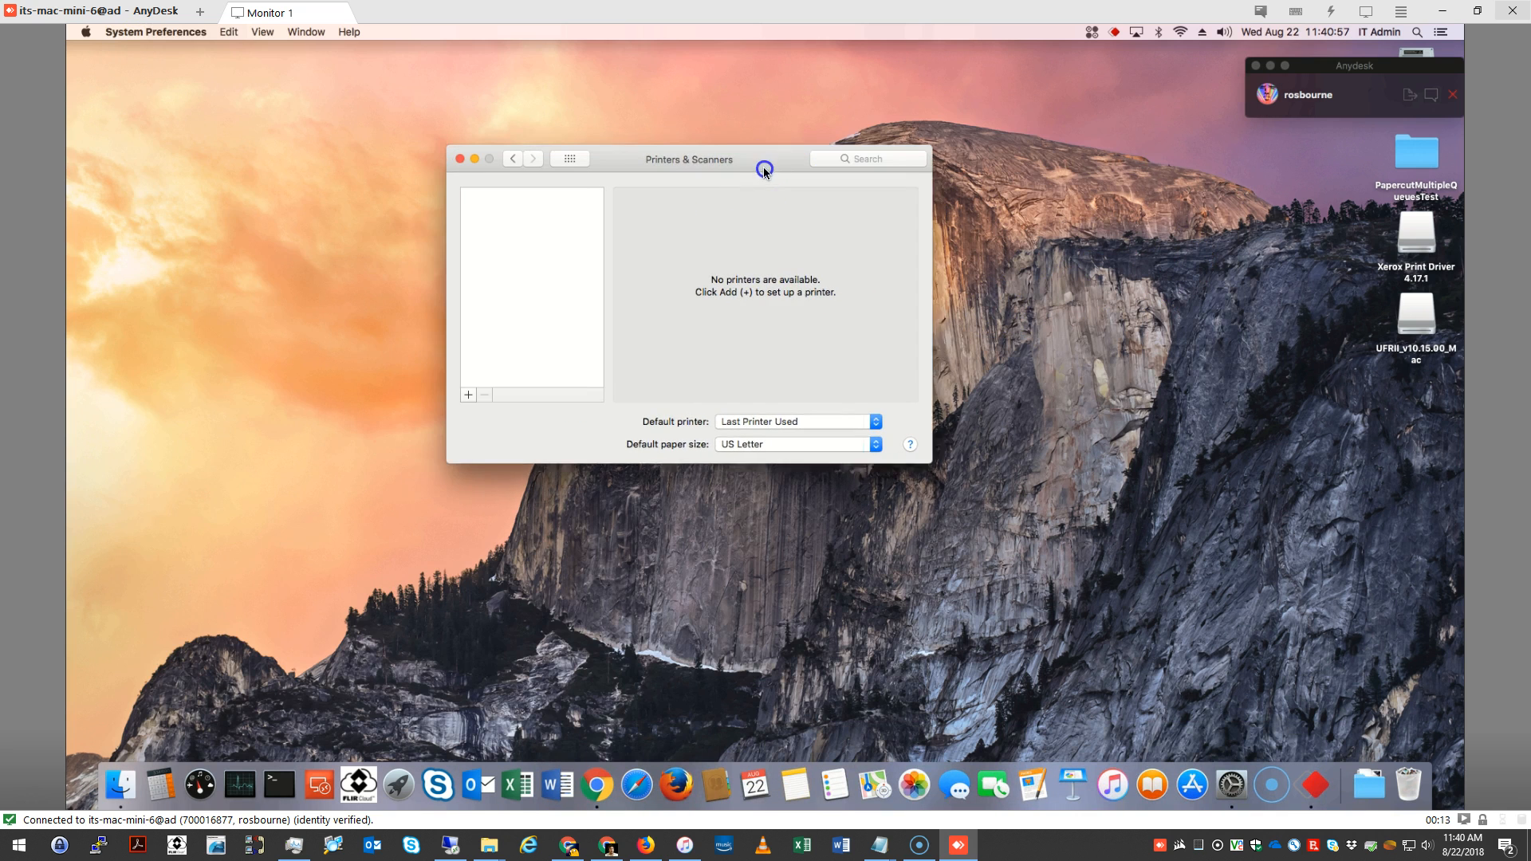
click(516, 161)
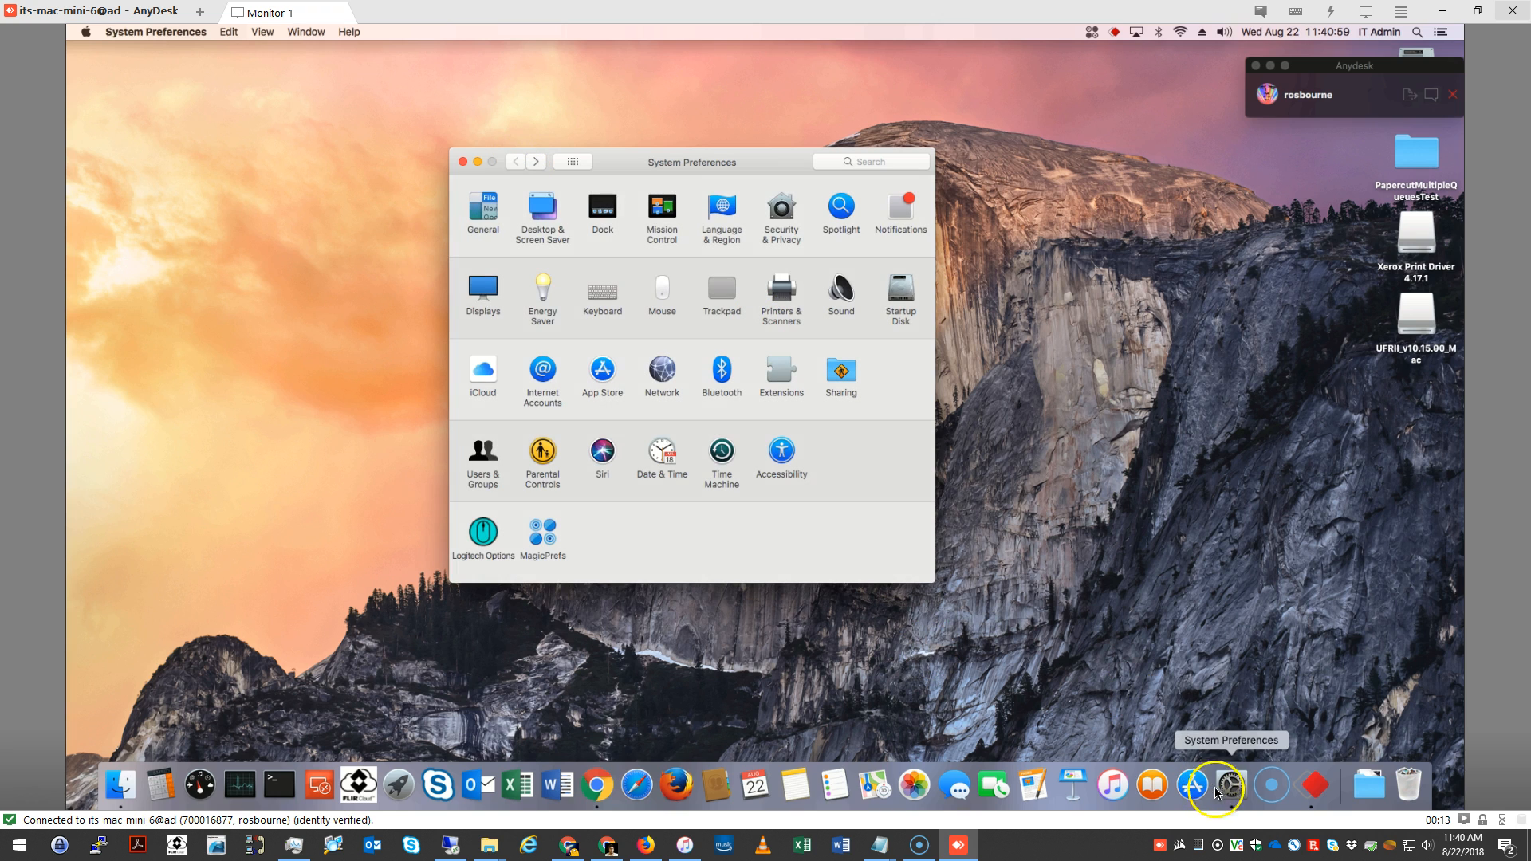
click(778, 292)
drag(634, 169, 692, 145)
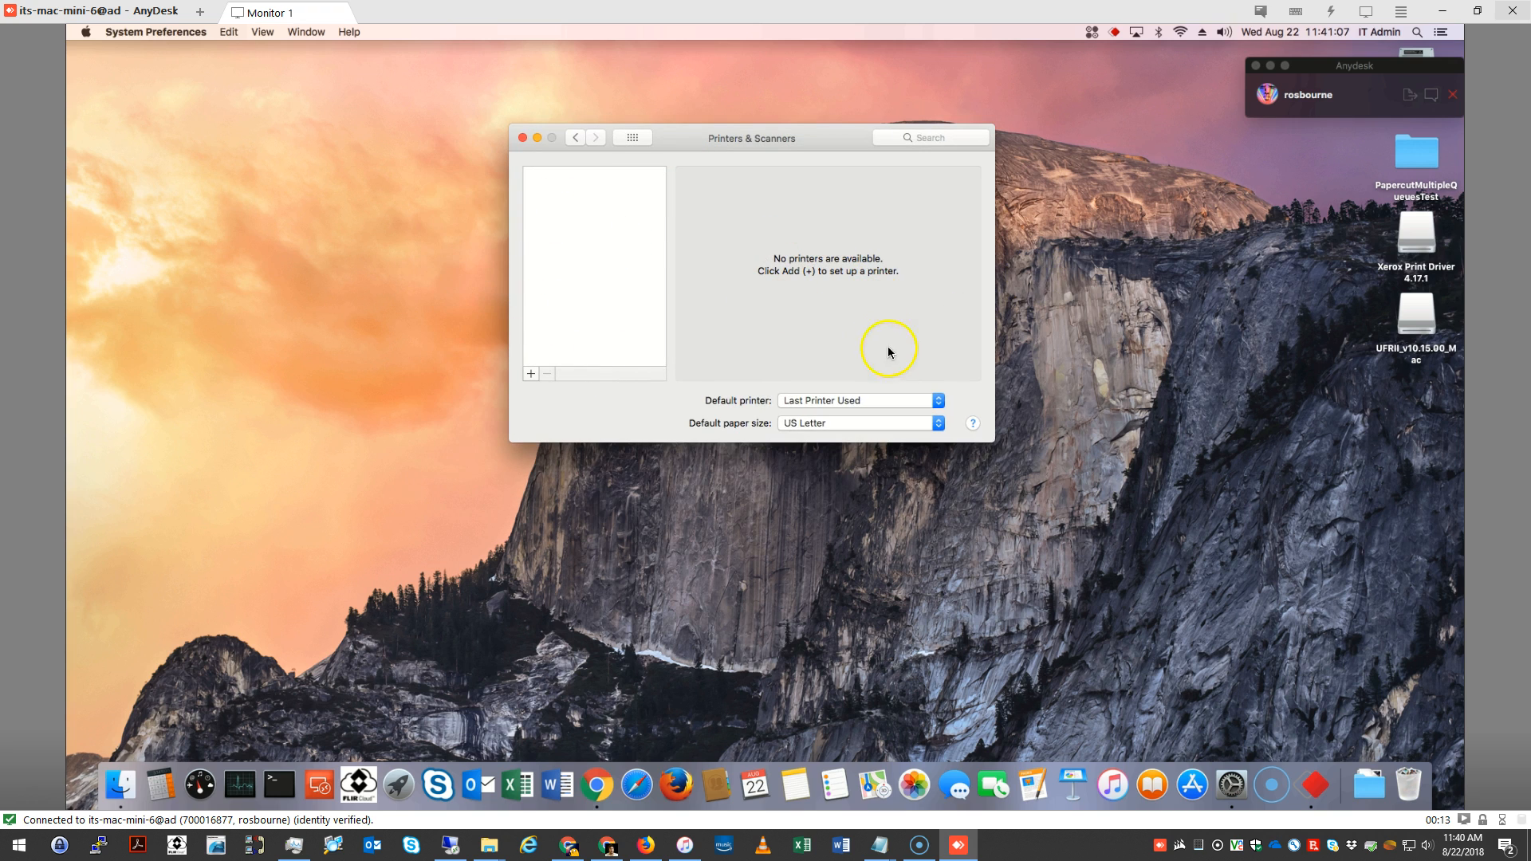
Start adding a printer or scanner and move the Add window nearer the center of the screen
click(533, 375)
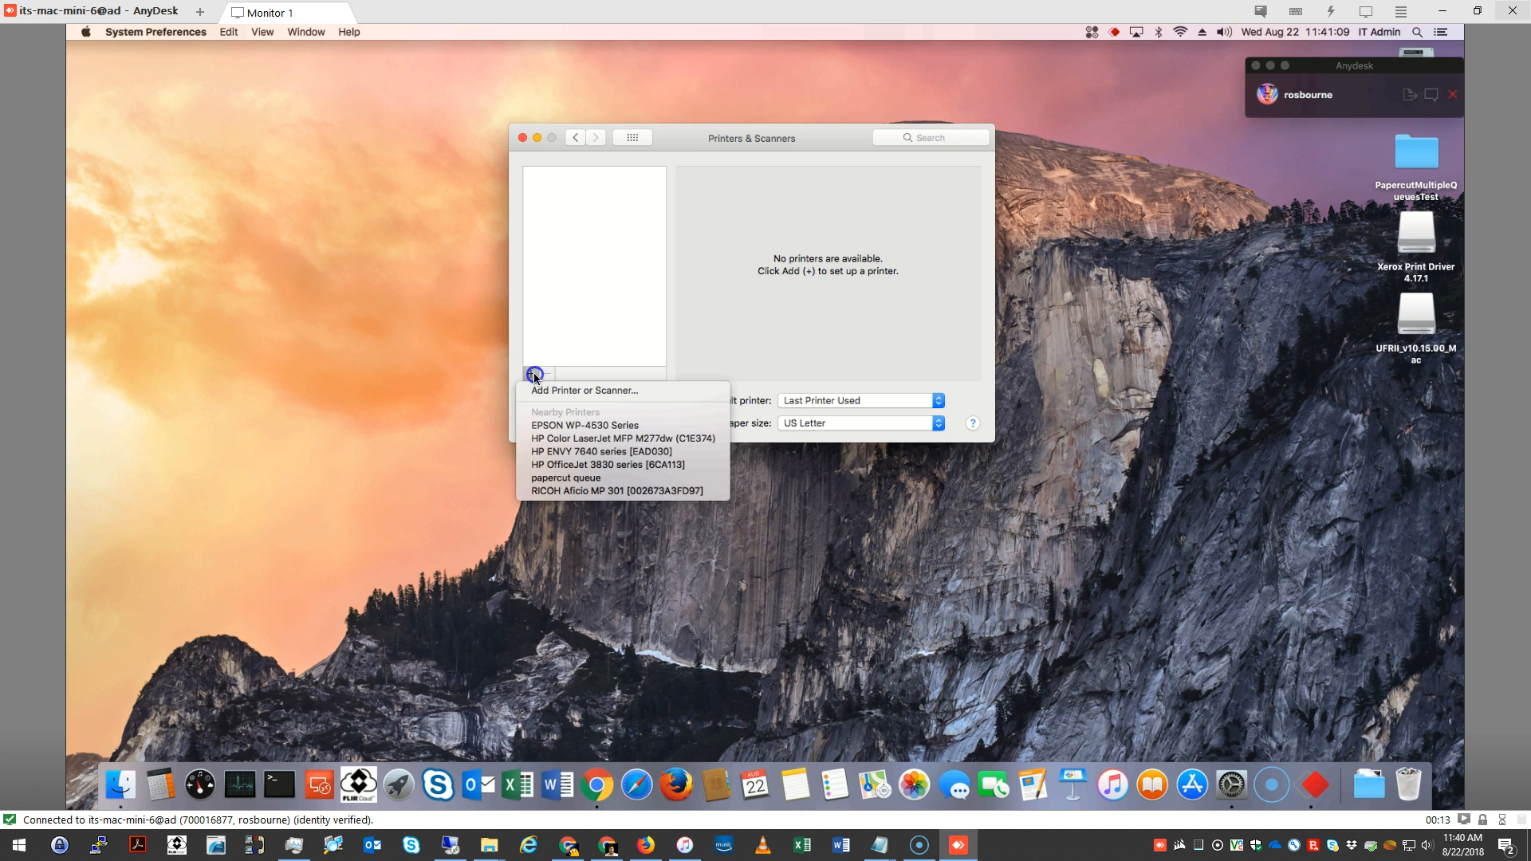
click(543, 392)
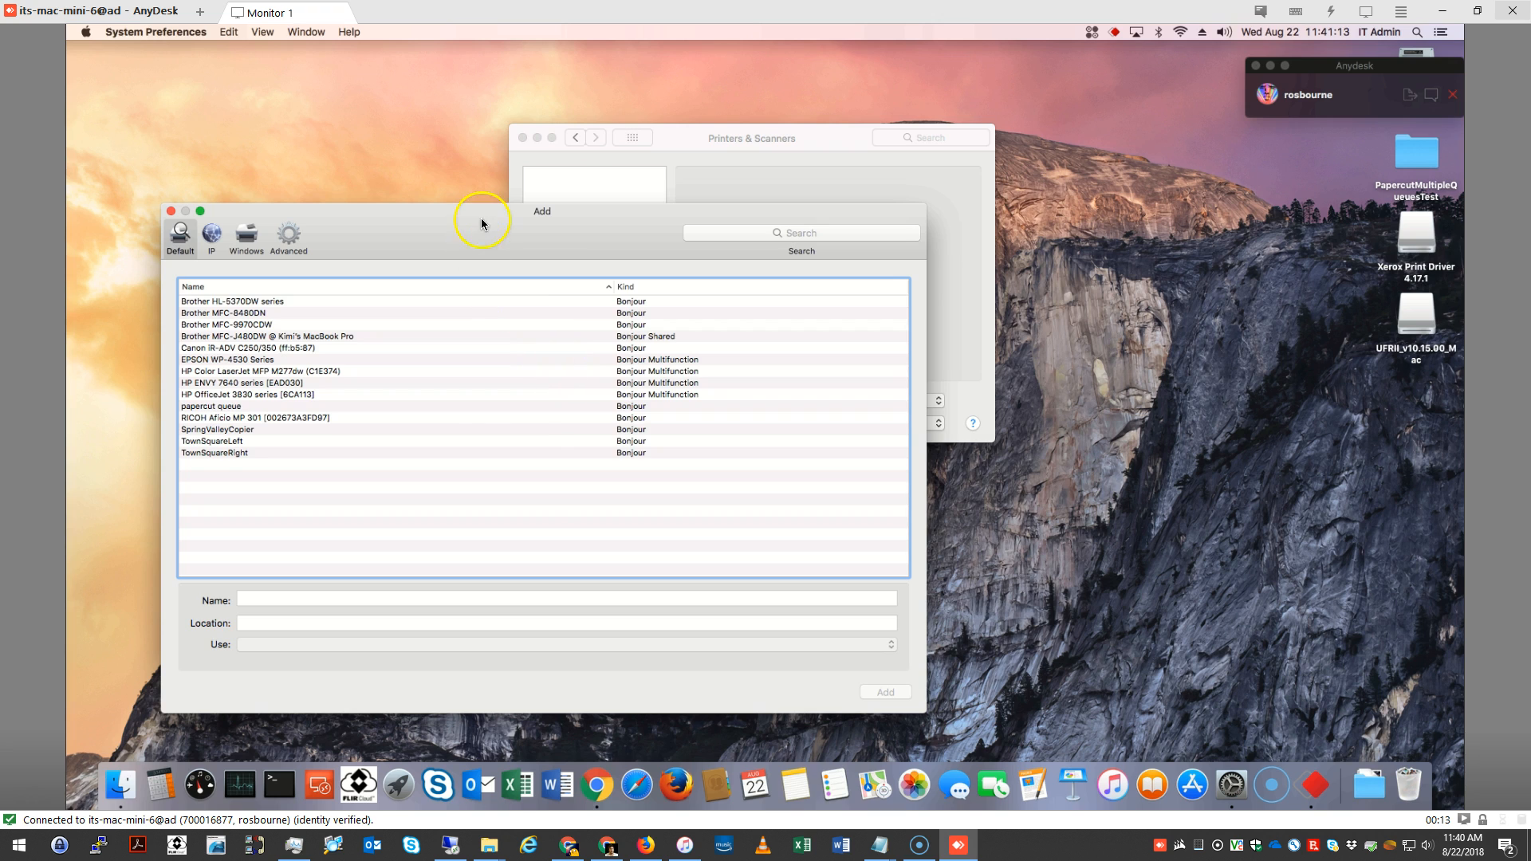
drag(480, 212, 592, 186)
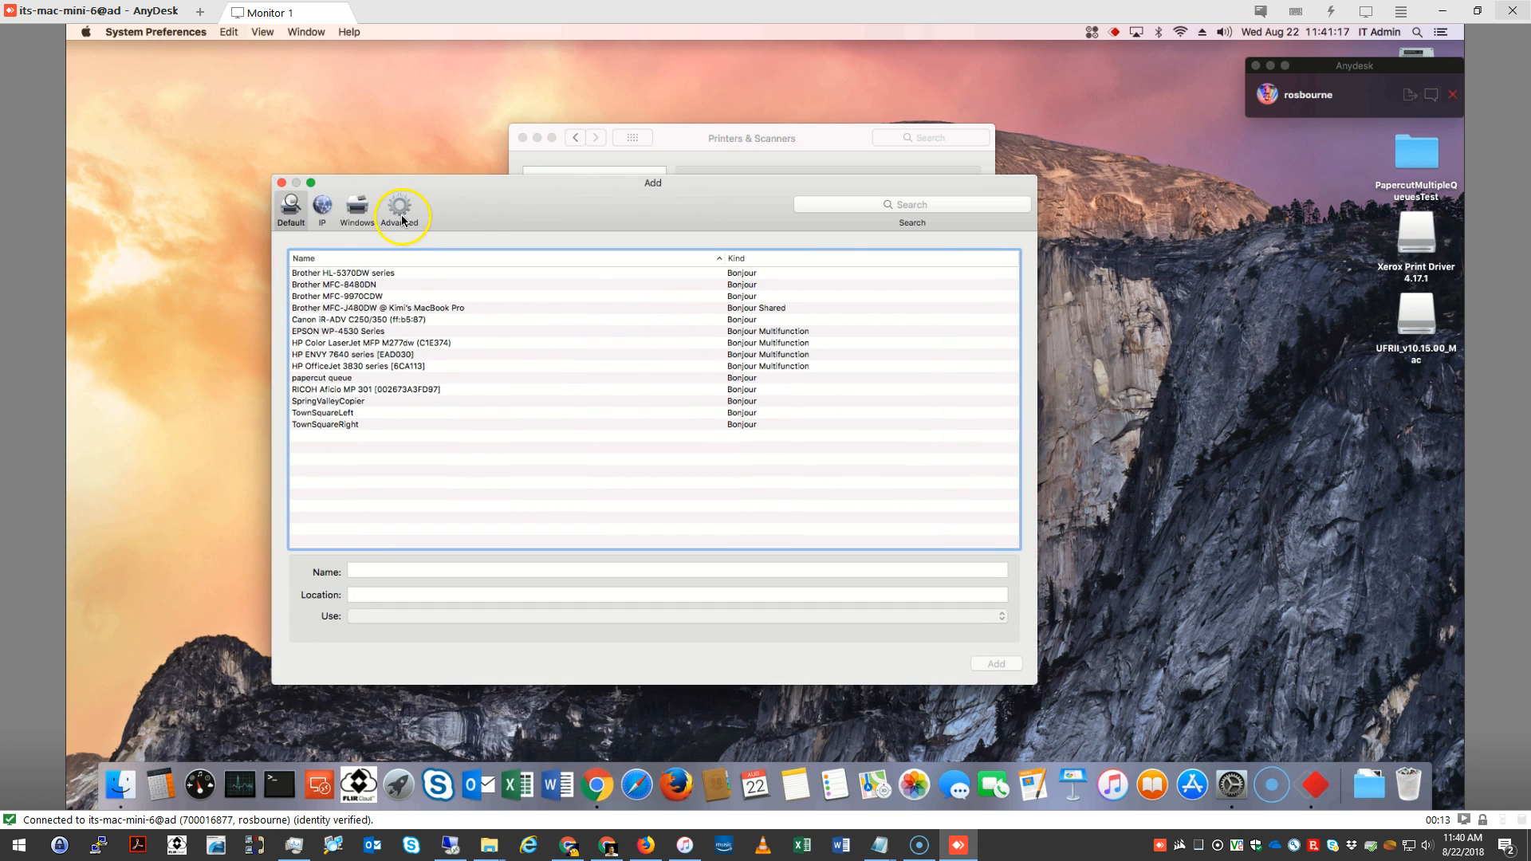
Customize the toolbar of the Add window so that it includes the Advanced item after Windows
right_click(434, 186)
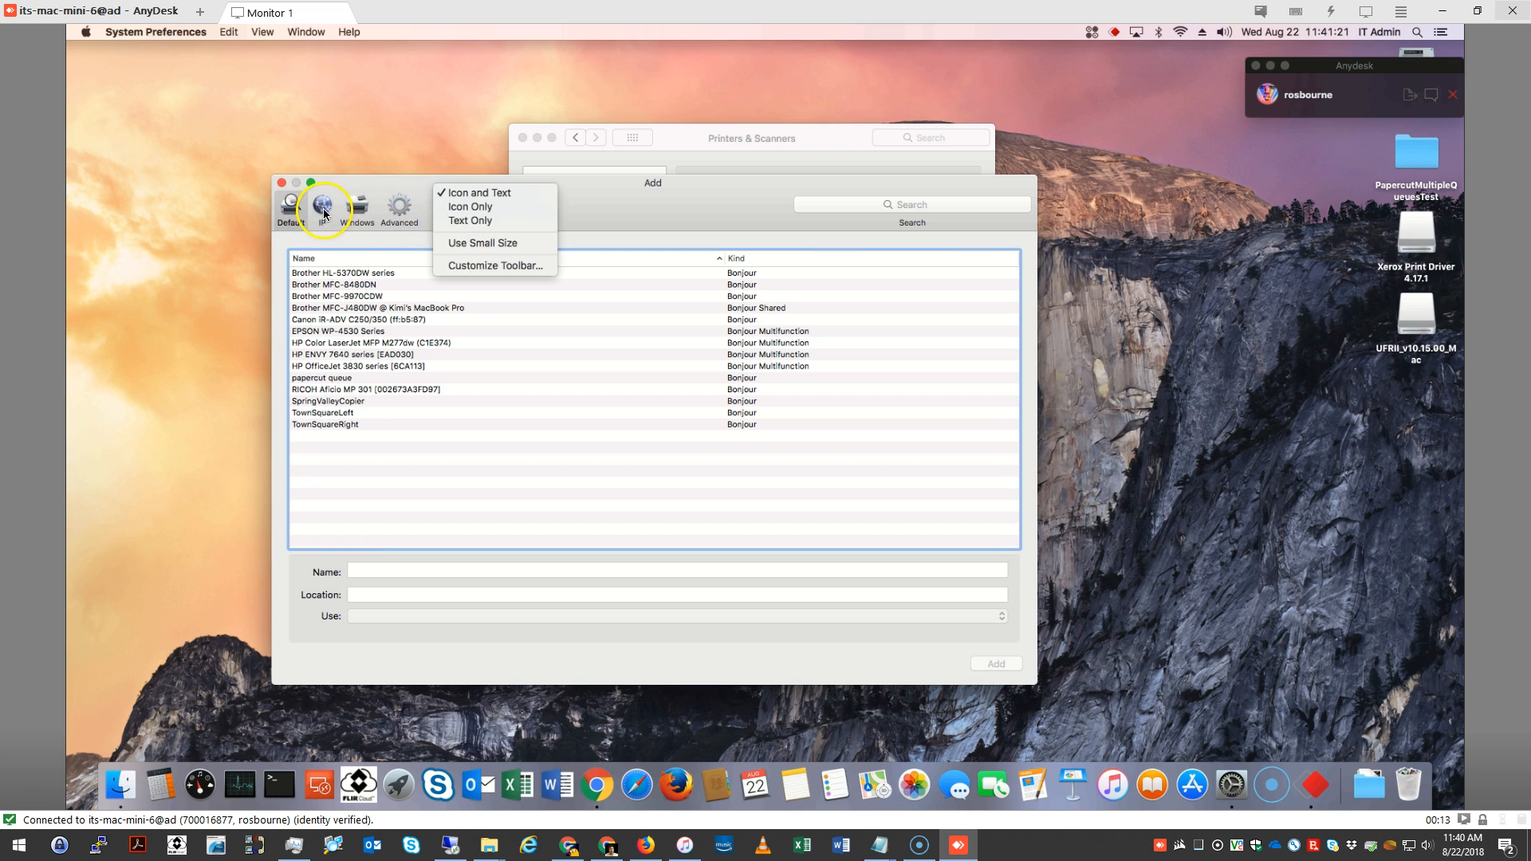
click(463, 269)
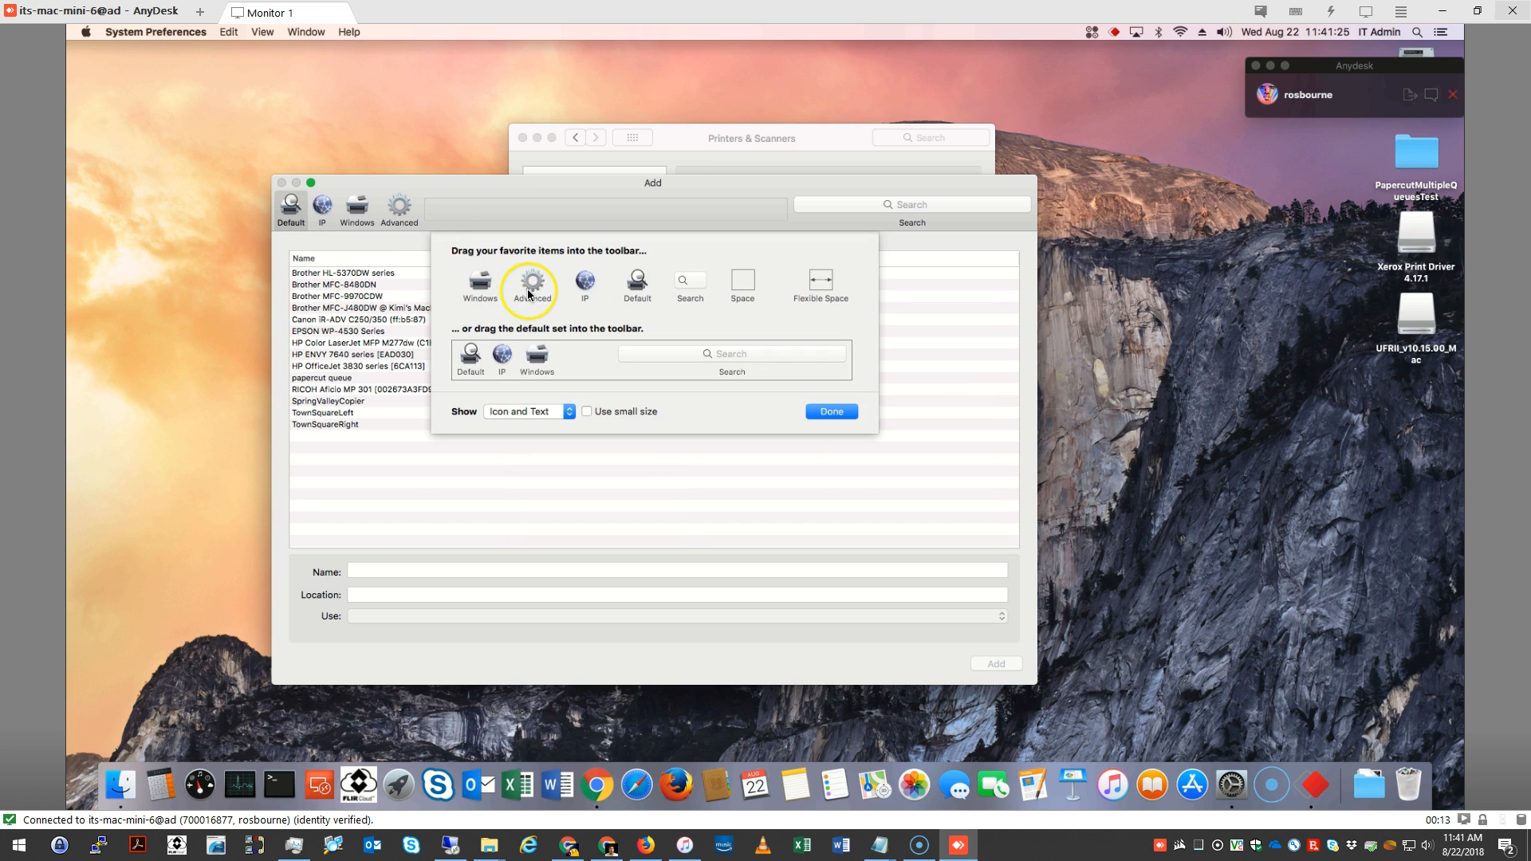
drag(525, 290, 396, 207)
click(827, 412)
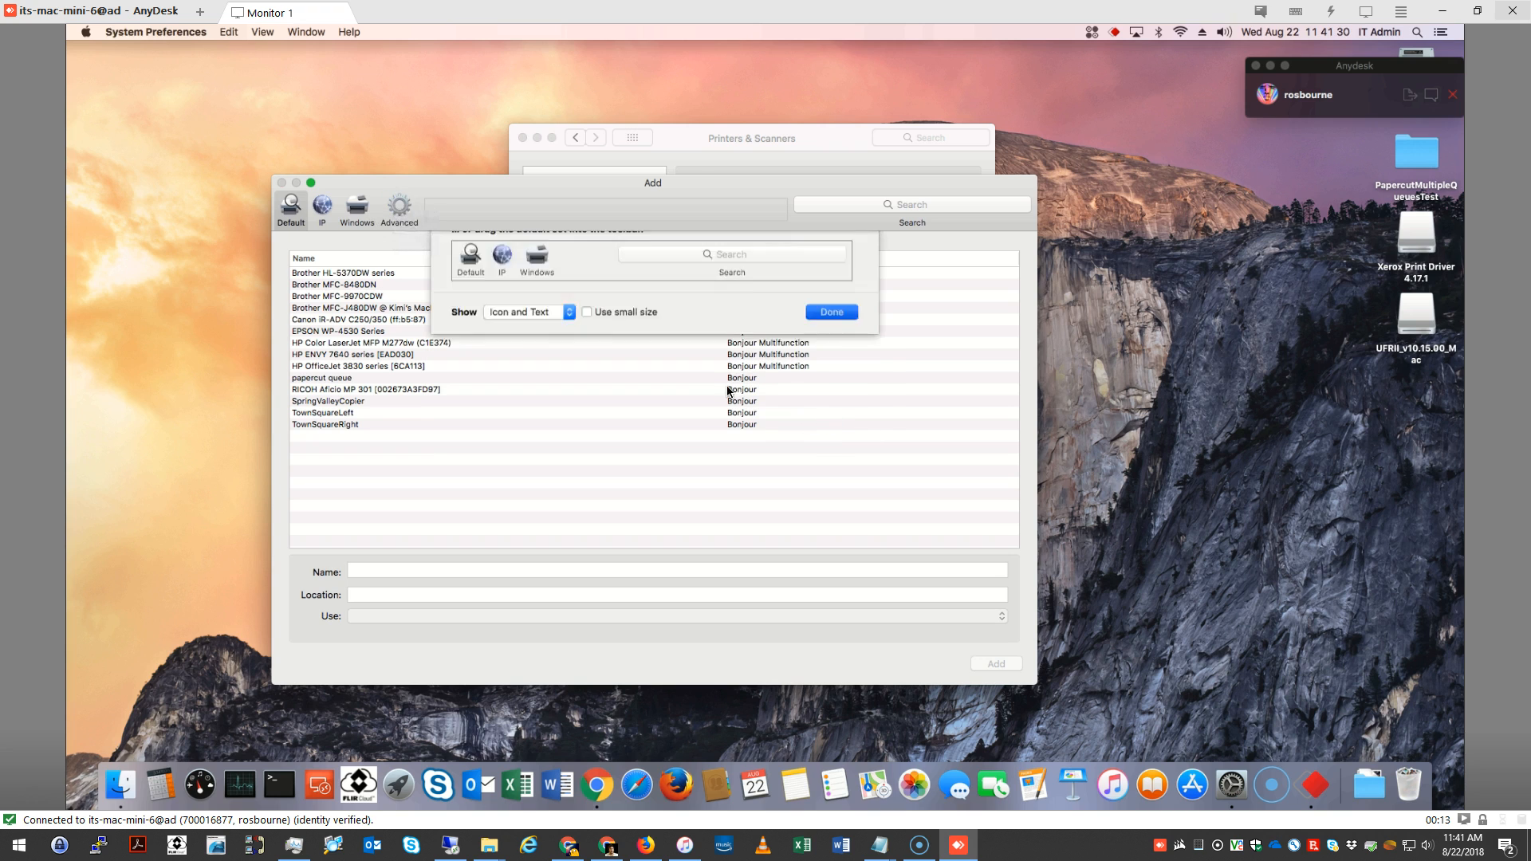
Switch the Add window to the Advanced setup and set the printer type to Windows printer via spoolss
click(404, 209)
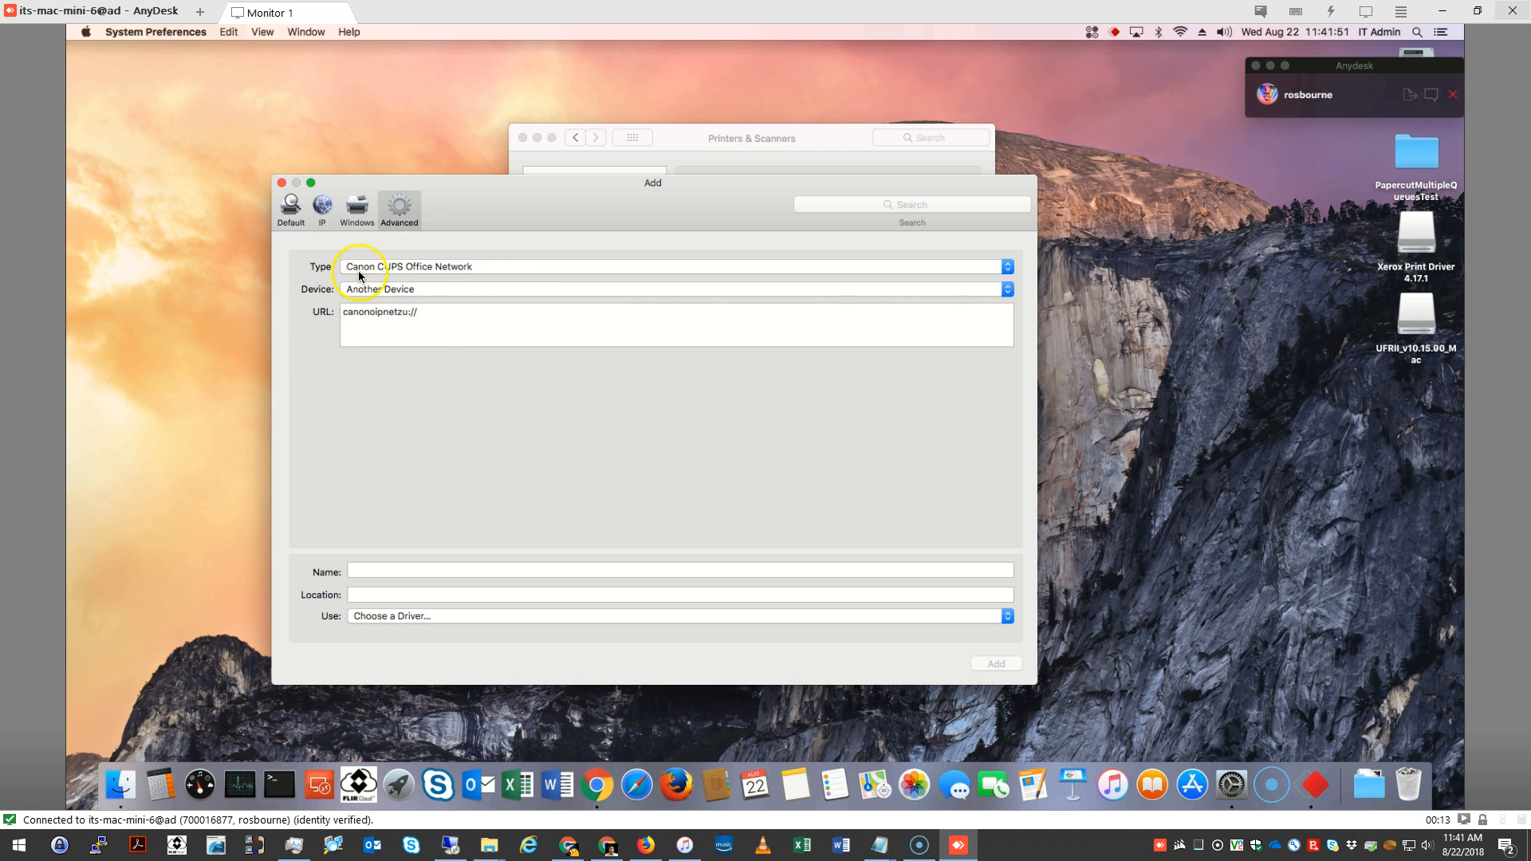
click(396, 269)
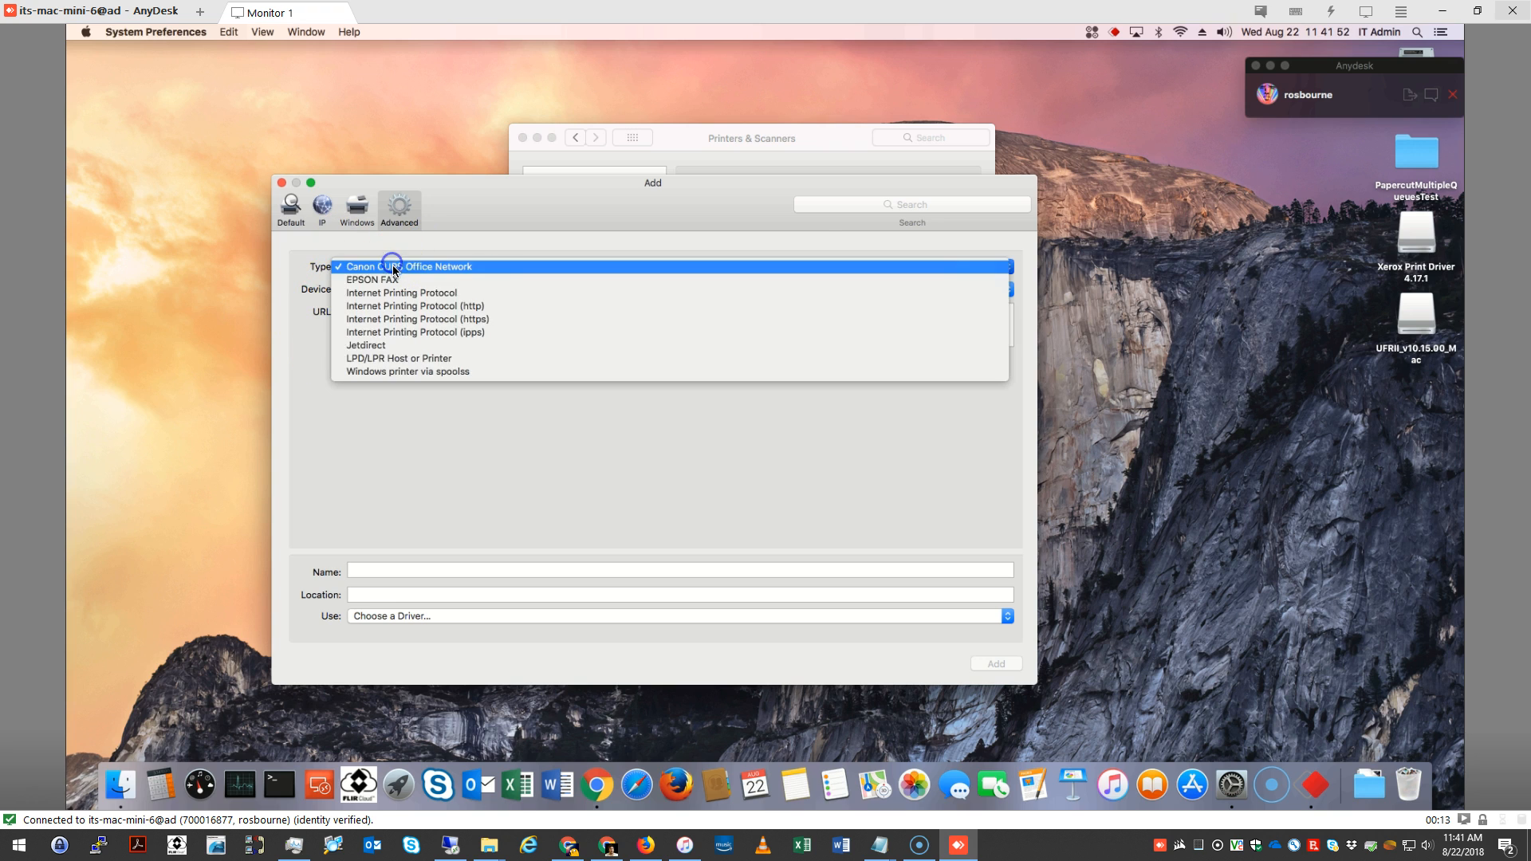
click(391, 374)
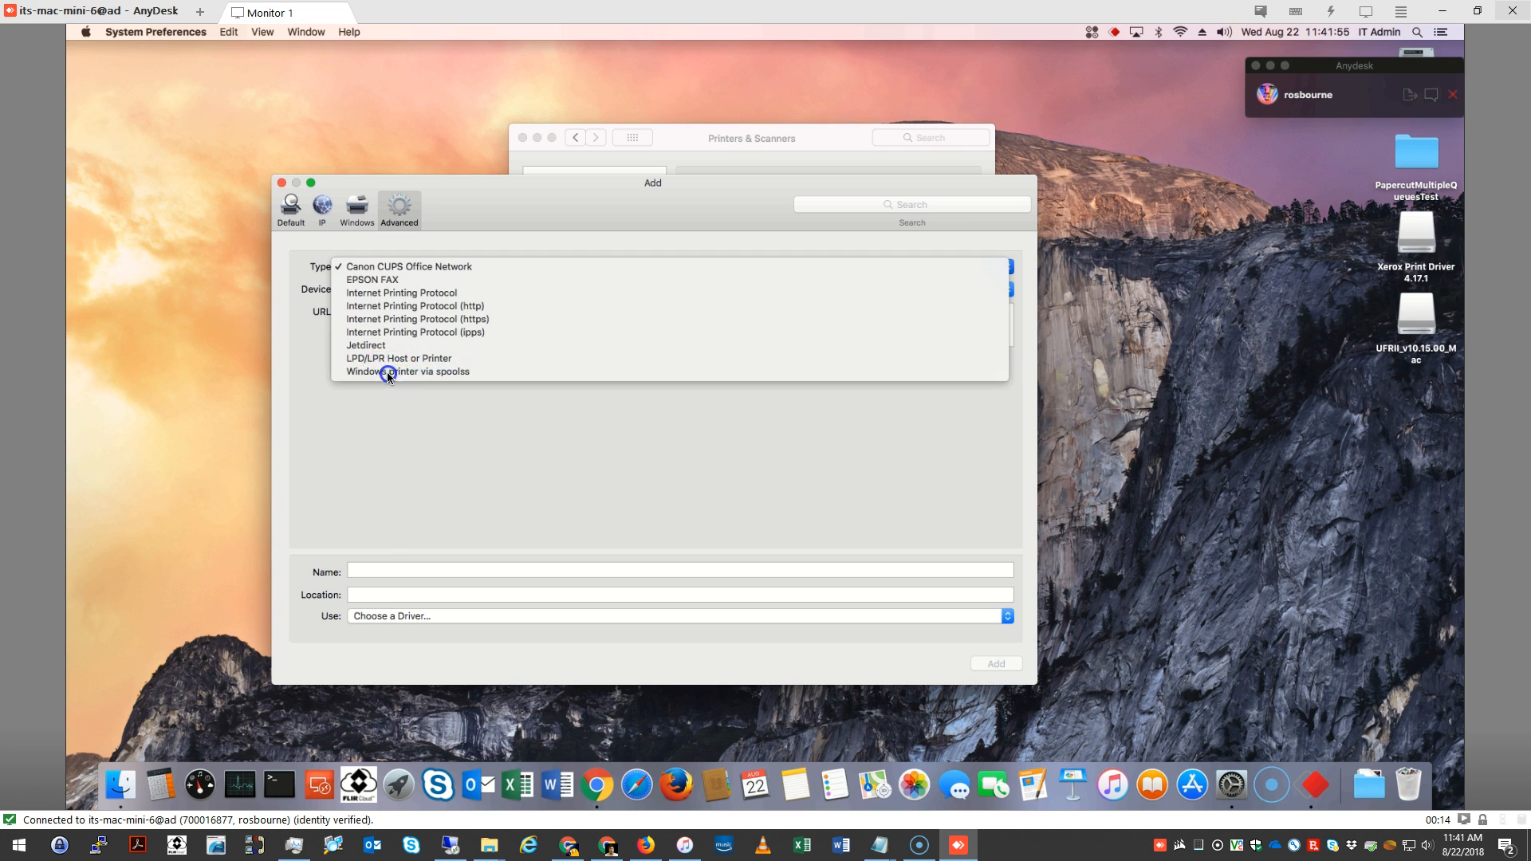
Set the printer URL to smb://KwmSrvVm01.KwMemorial.Local/MemorialDownstairsQueue
click(404, 319)
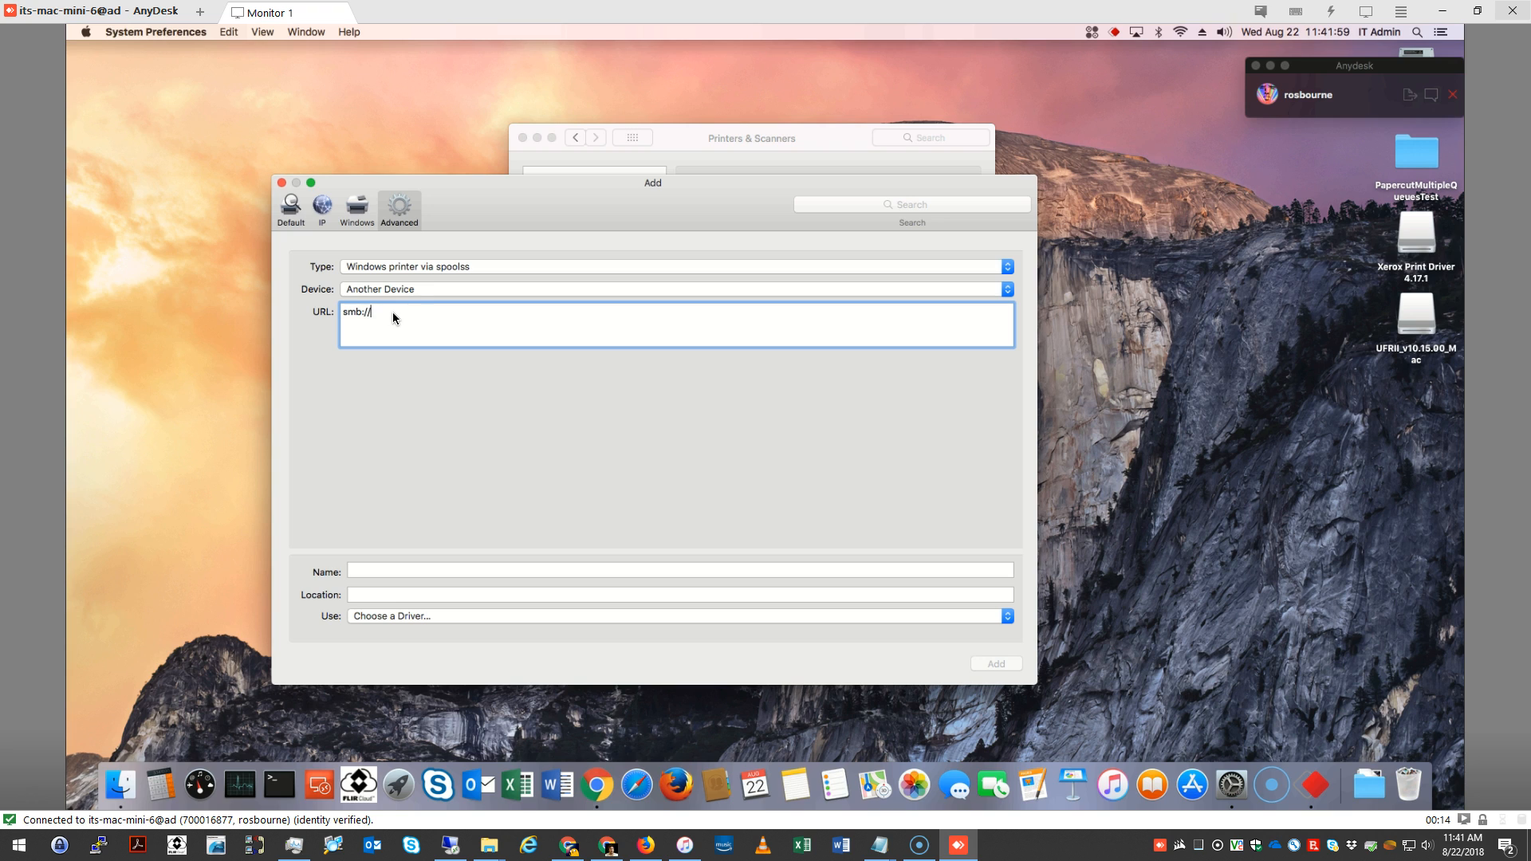
text(KwmSrvVm01.KwMemorial.Local)
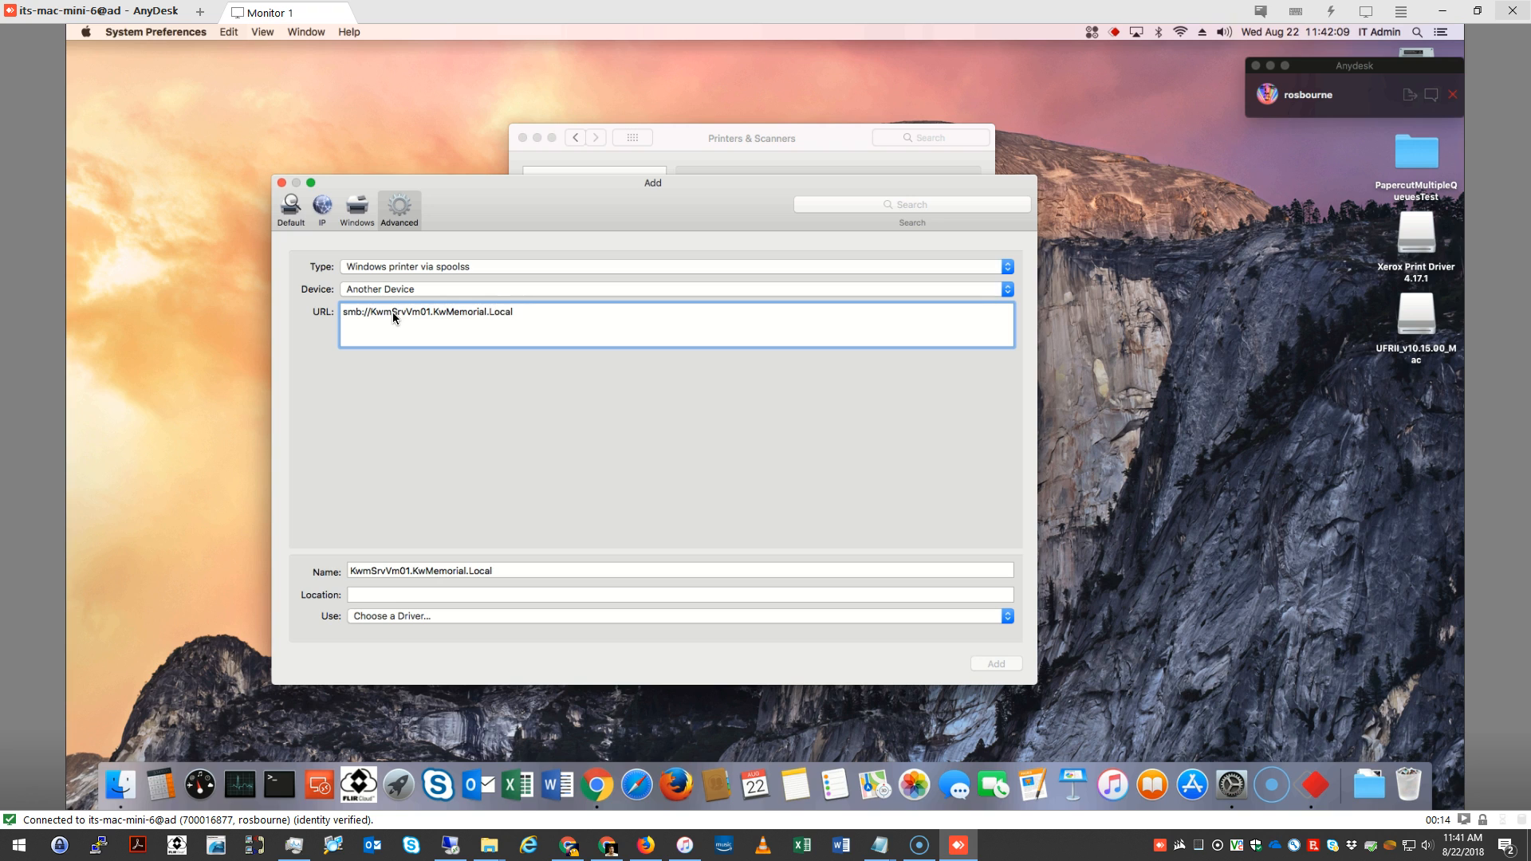
text(/MemorialDownstairsQueue)
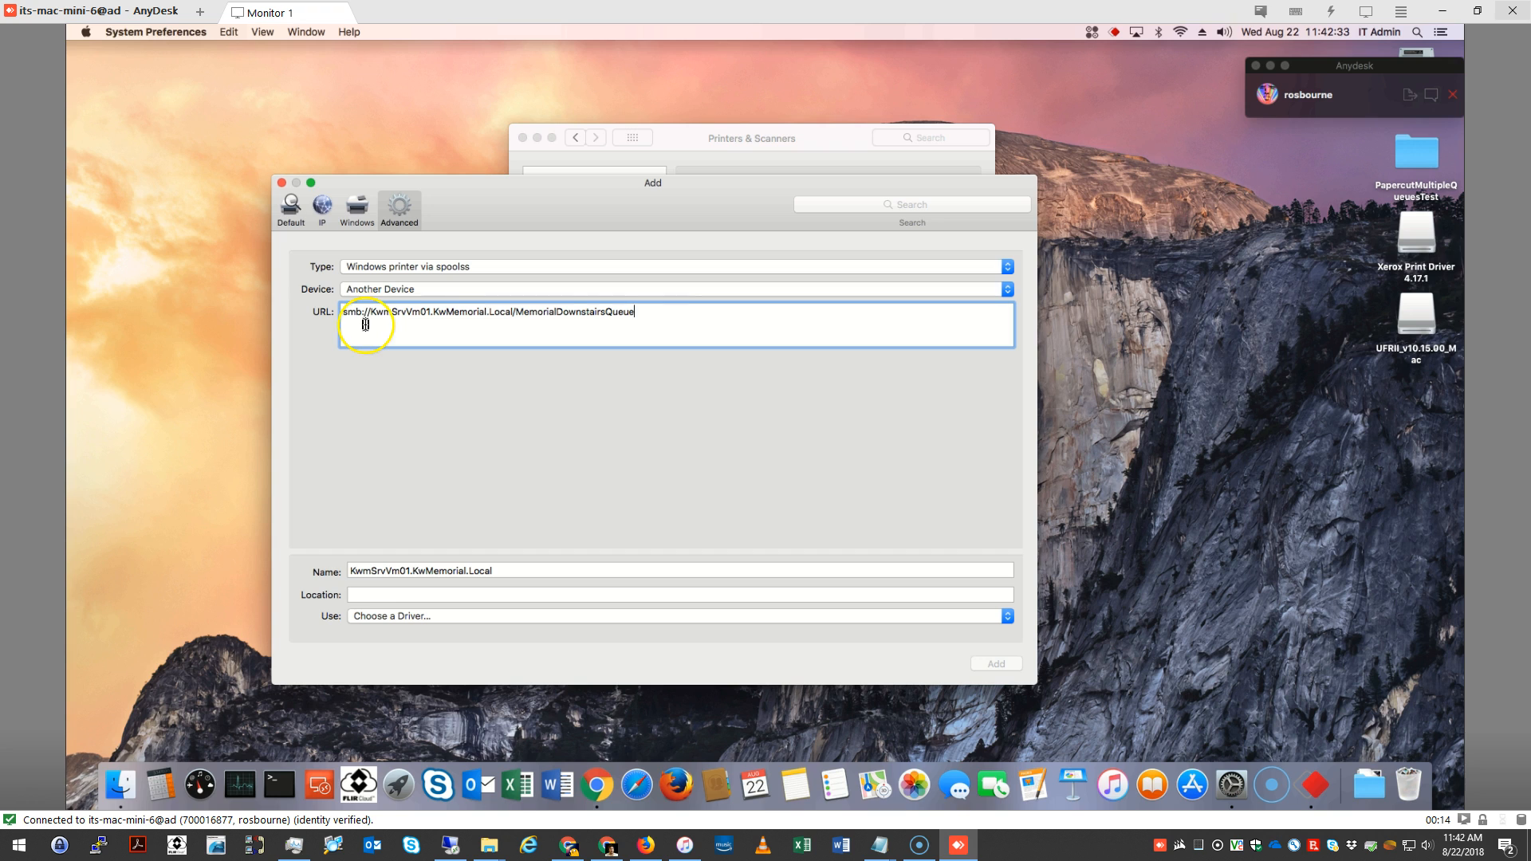
Replace the printer's name with the queue name from the URL, MemorialDownstairsQueue
drag(508, 575, 341, 584)
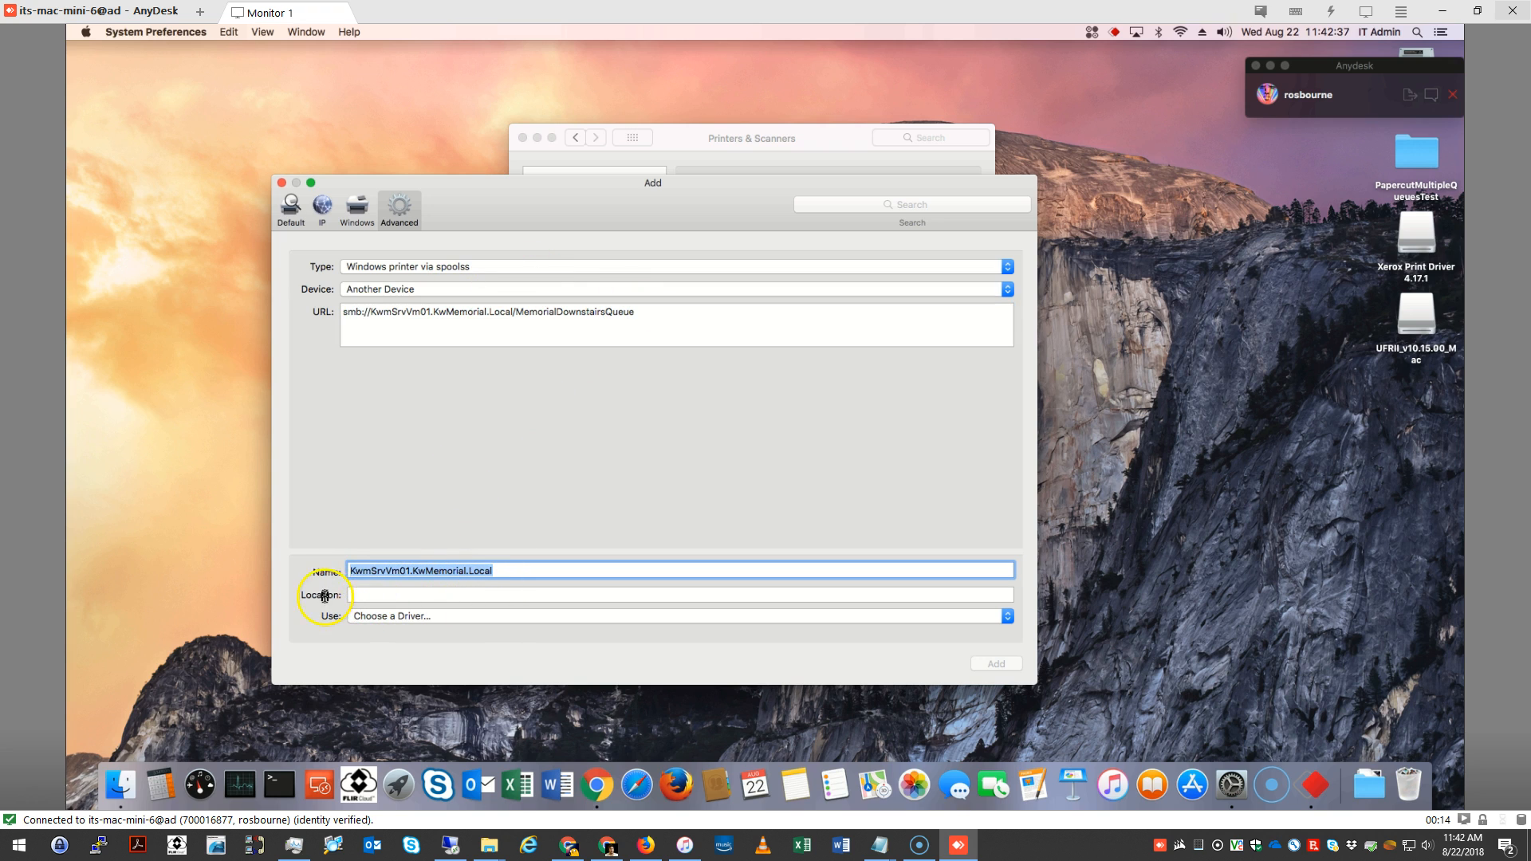
drag(515, 314, 646, 313)
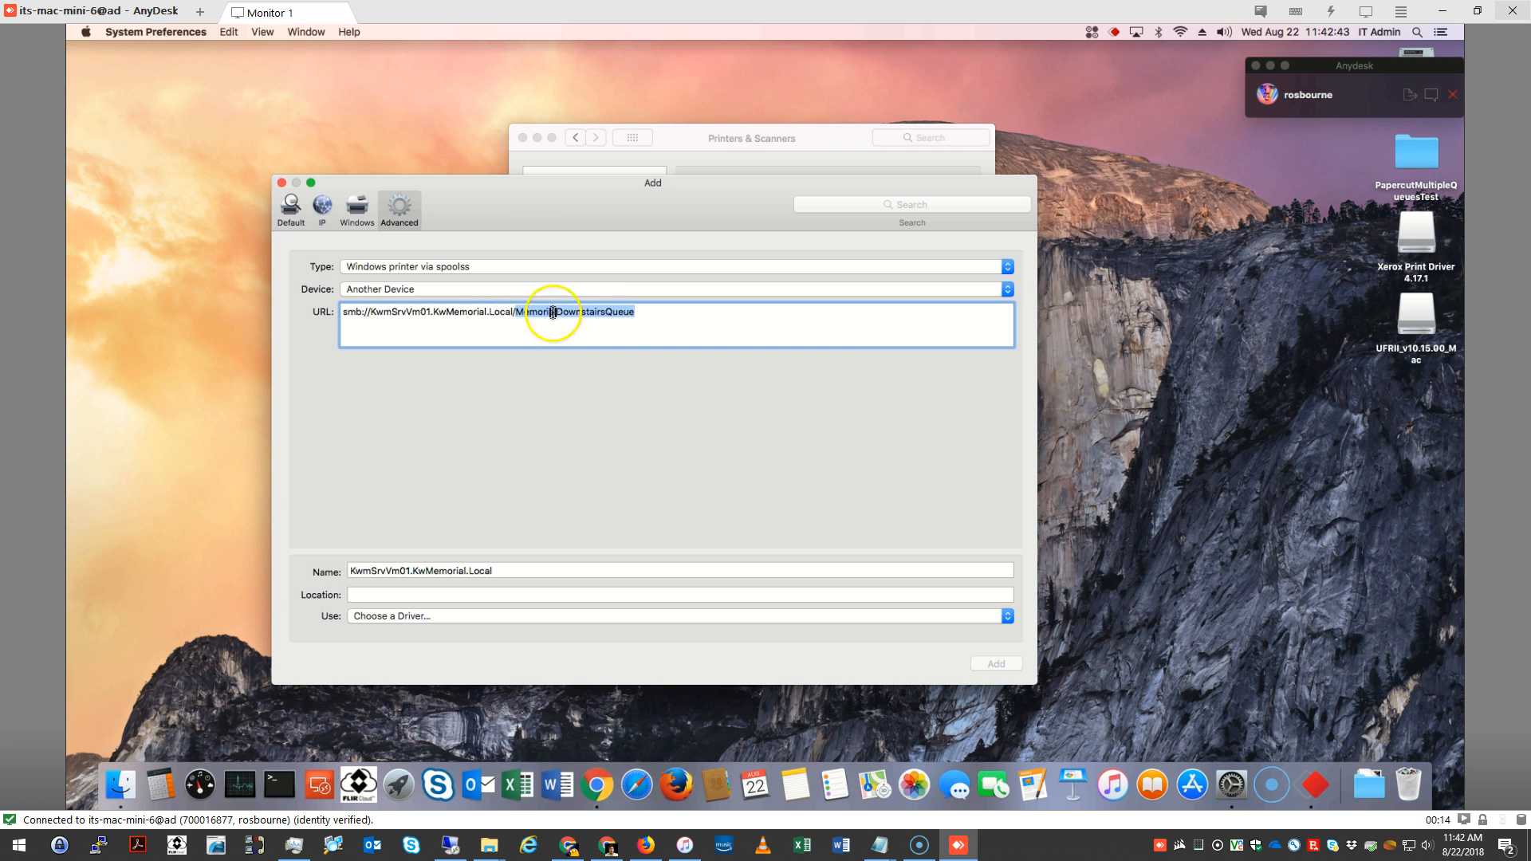
drag(516, 576, 351, 577)
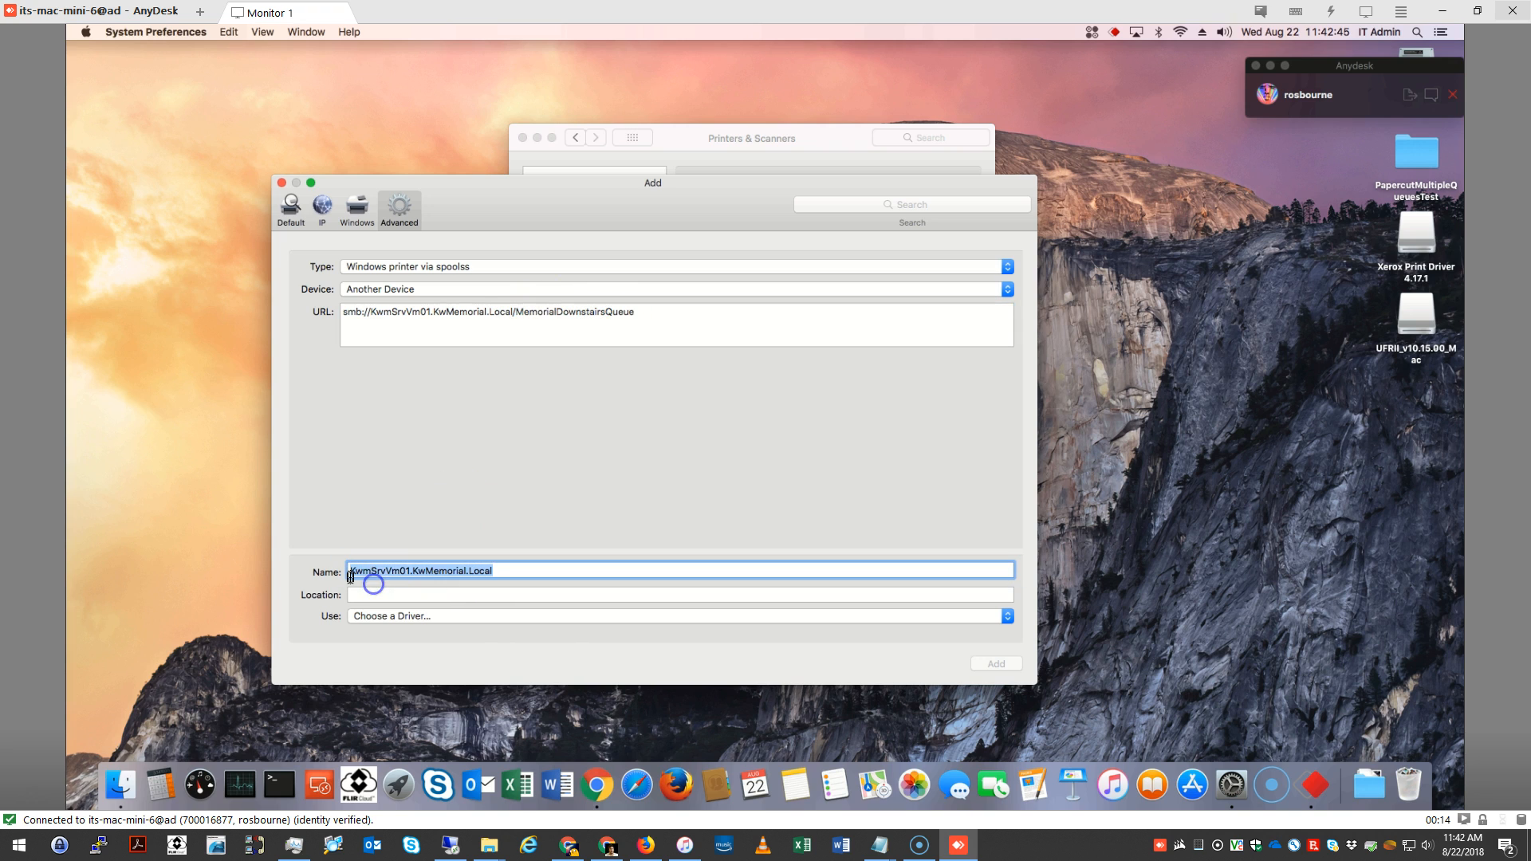
text(MemorialDownstairsQueue)
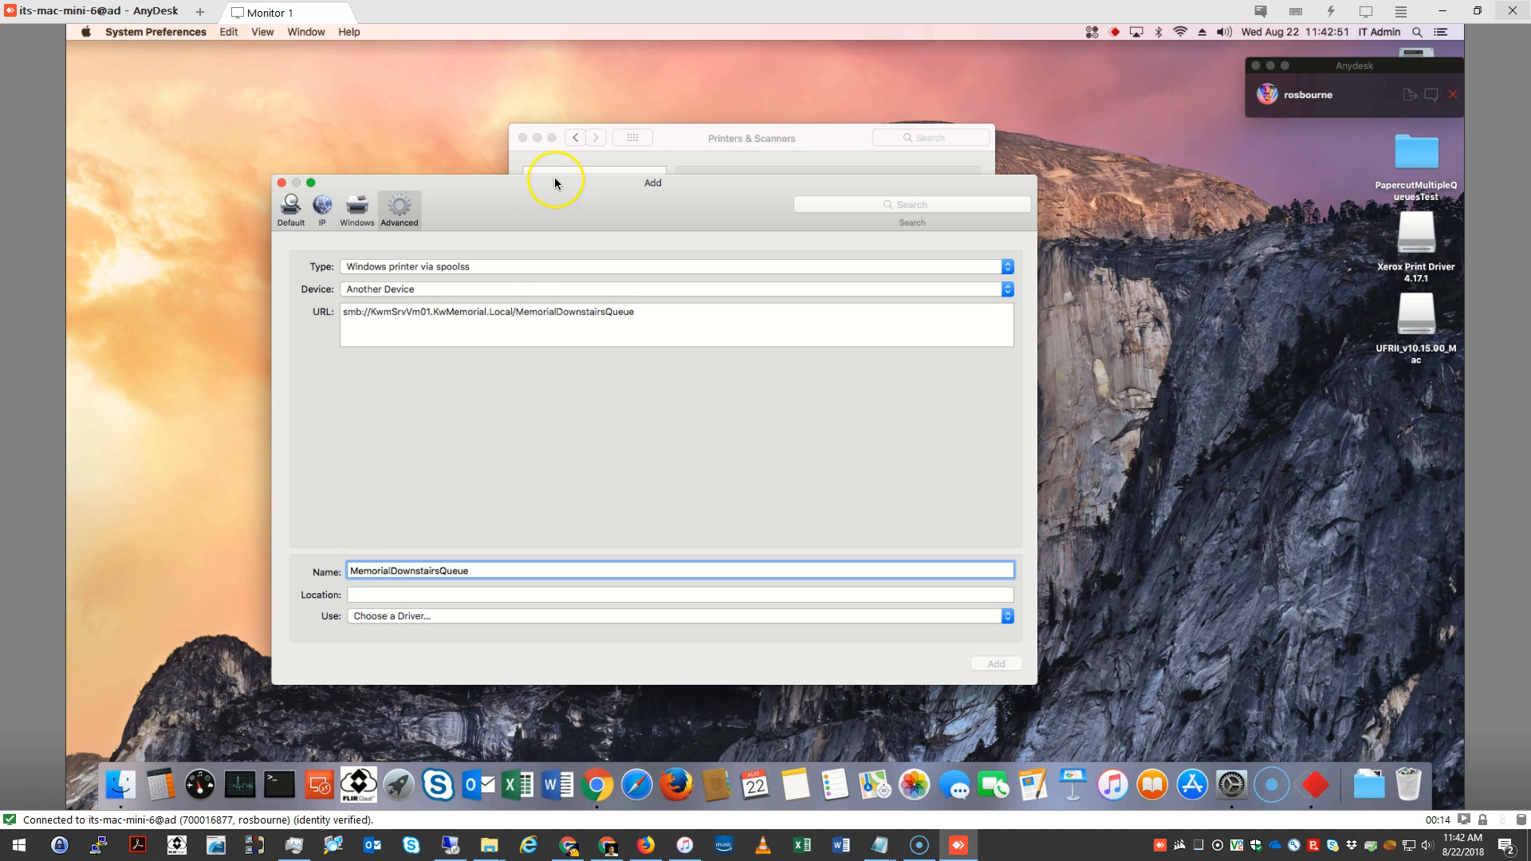
Find the driver software with the filter 8055, choose Xerox AltaLink C8055, 4.17.1, and add the printer
drag(557, 192, 554, 133)
click(359, 557)
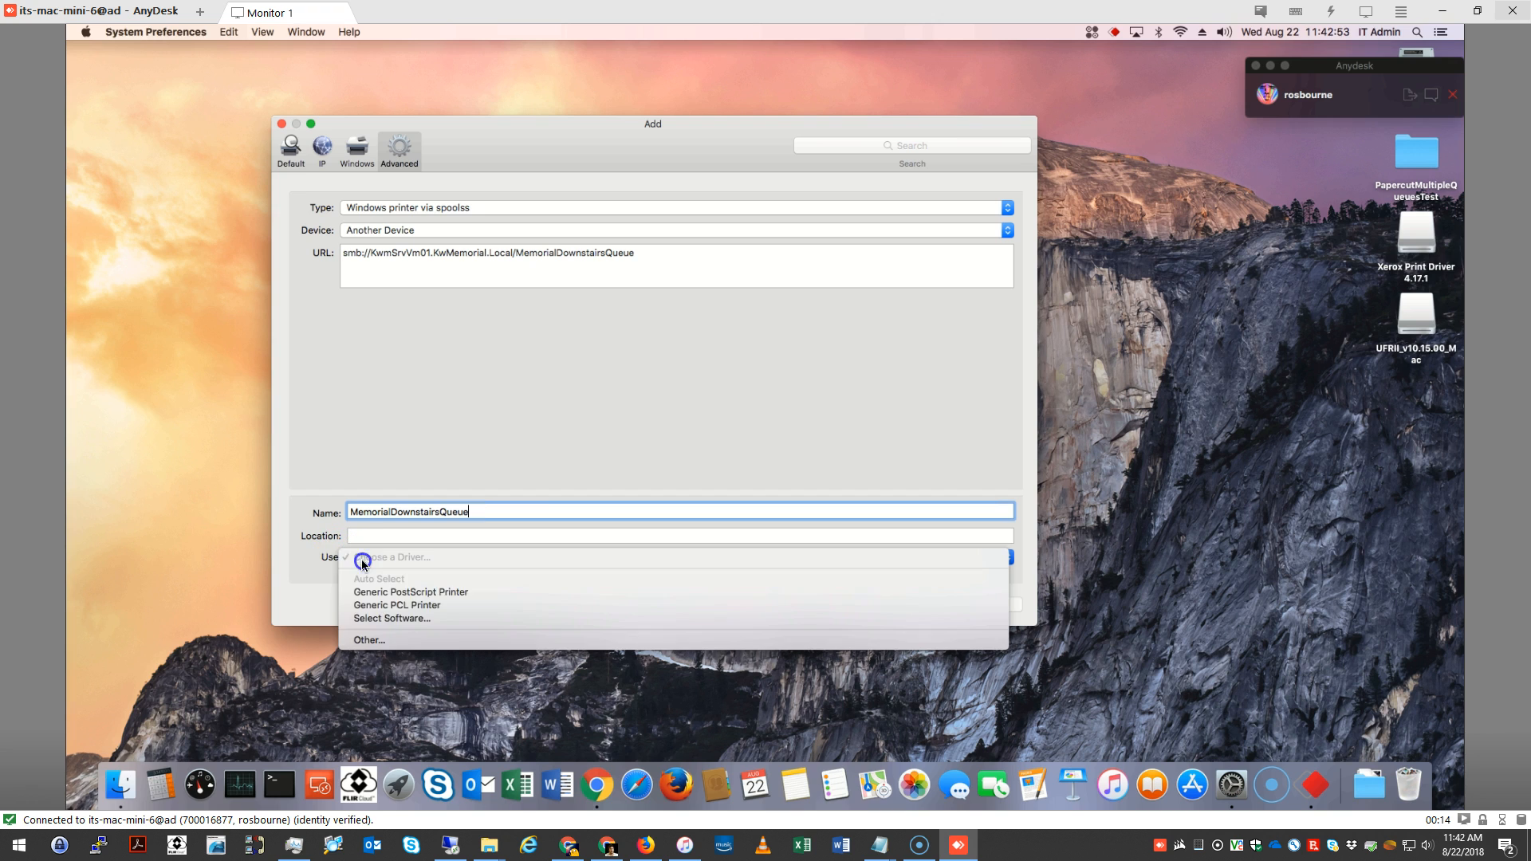
click(375, 618)
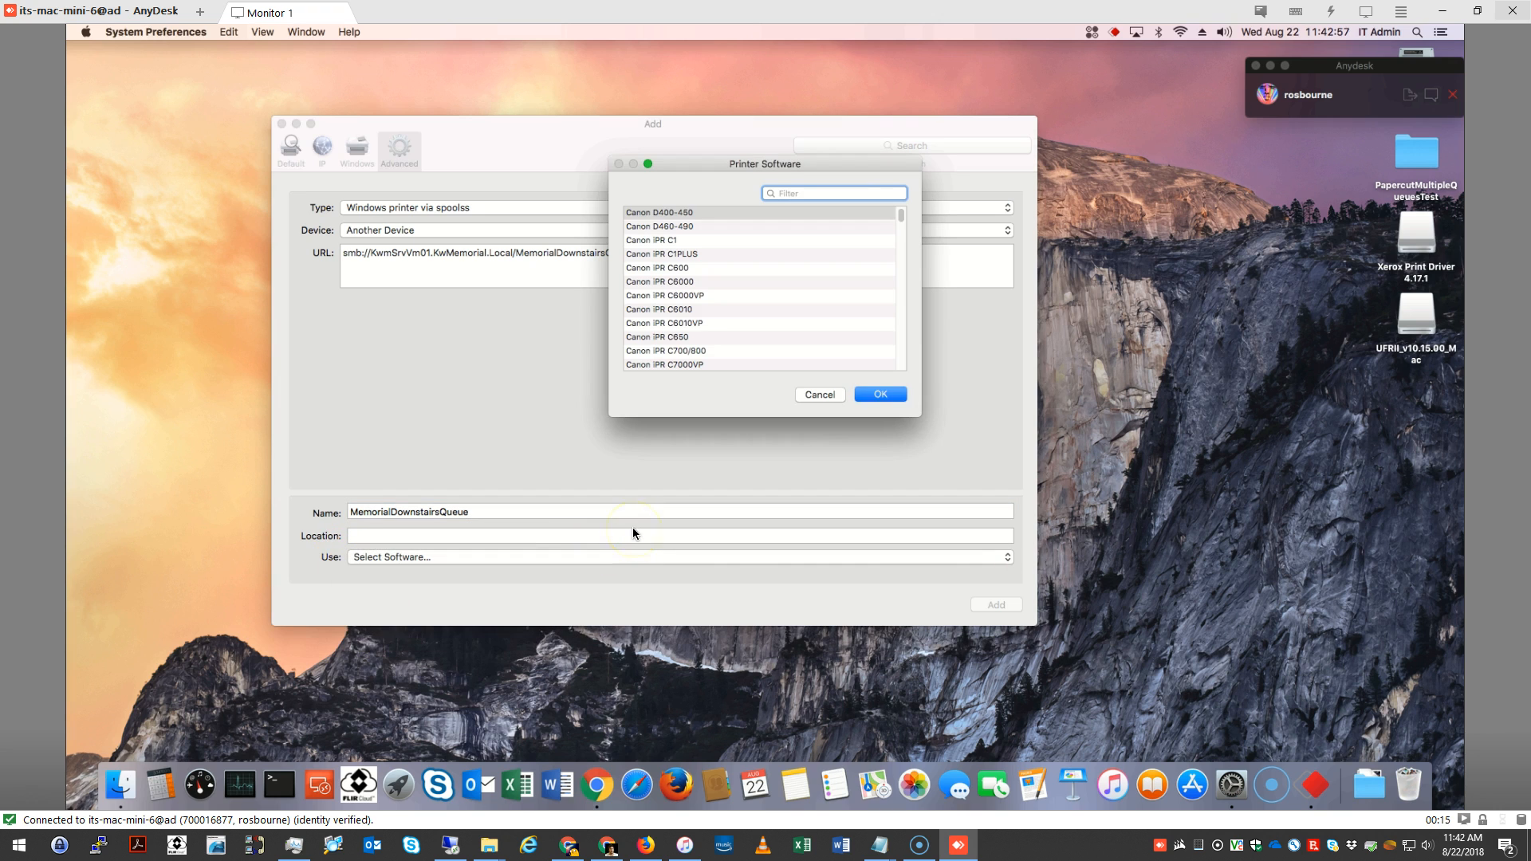
text(8055)
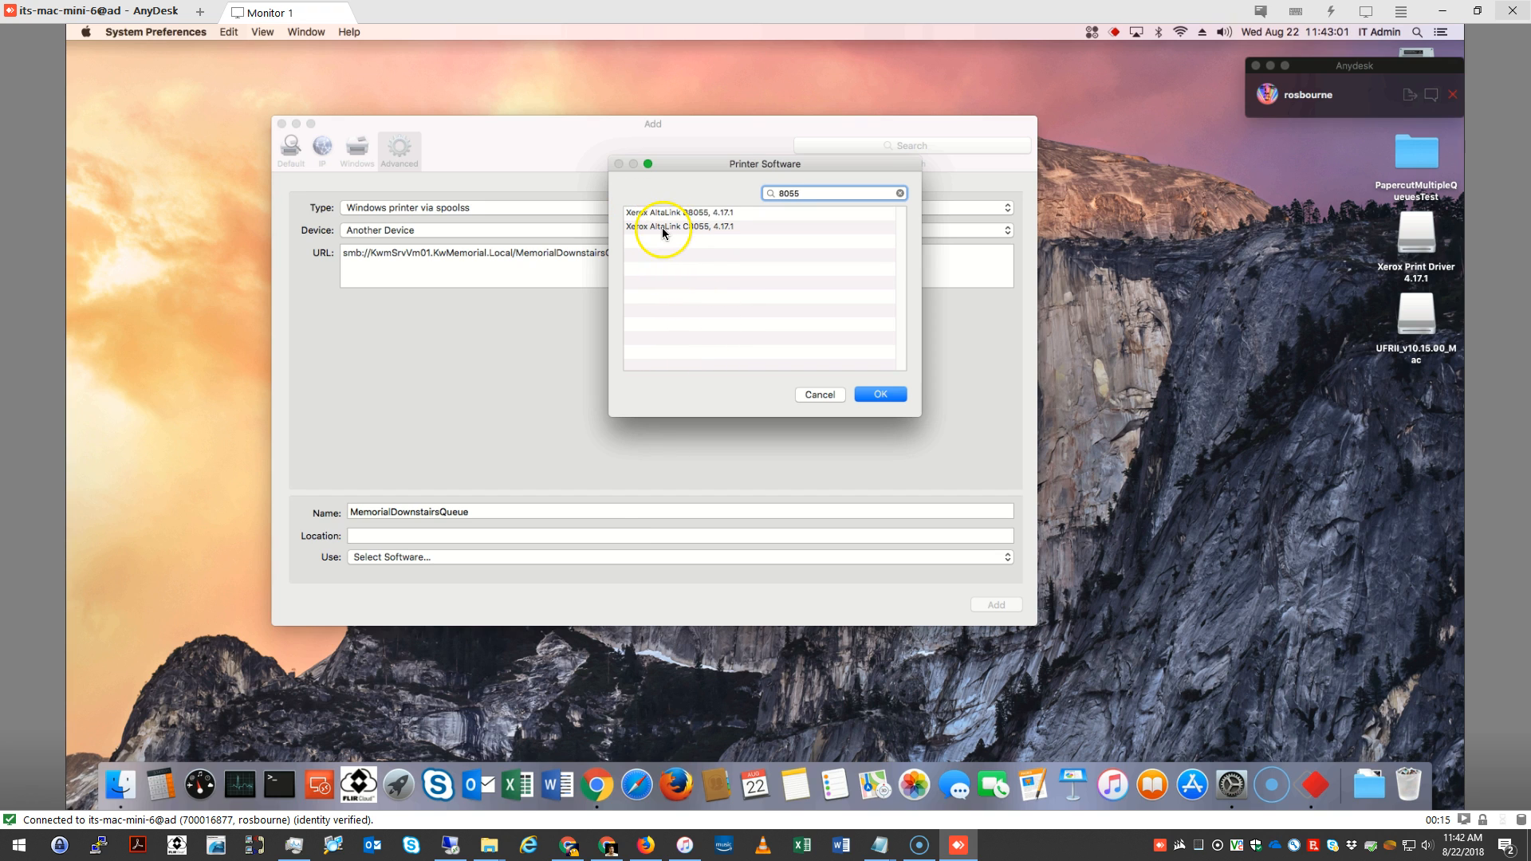
click(703, 226)
click(873, 392)
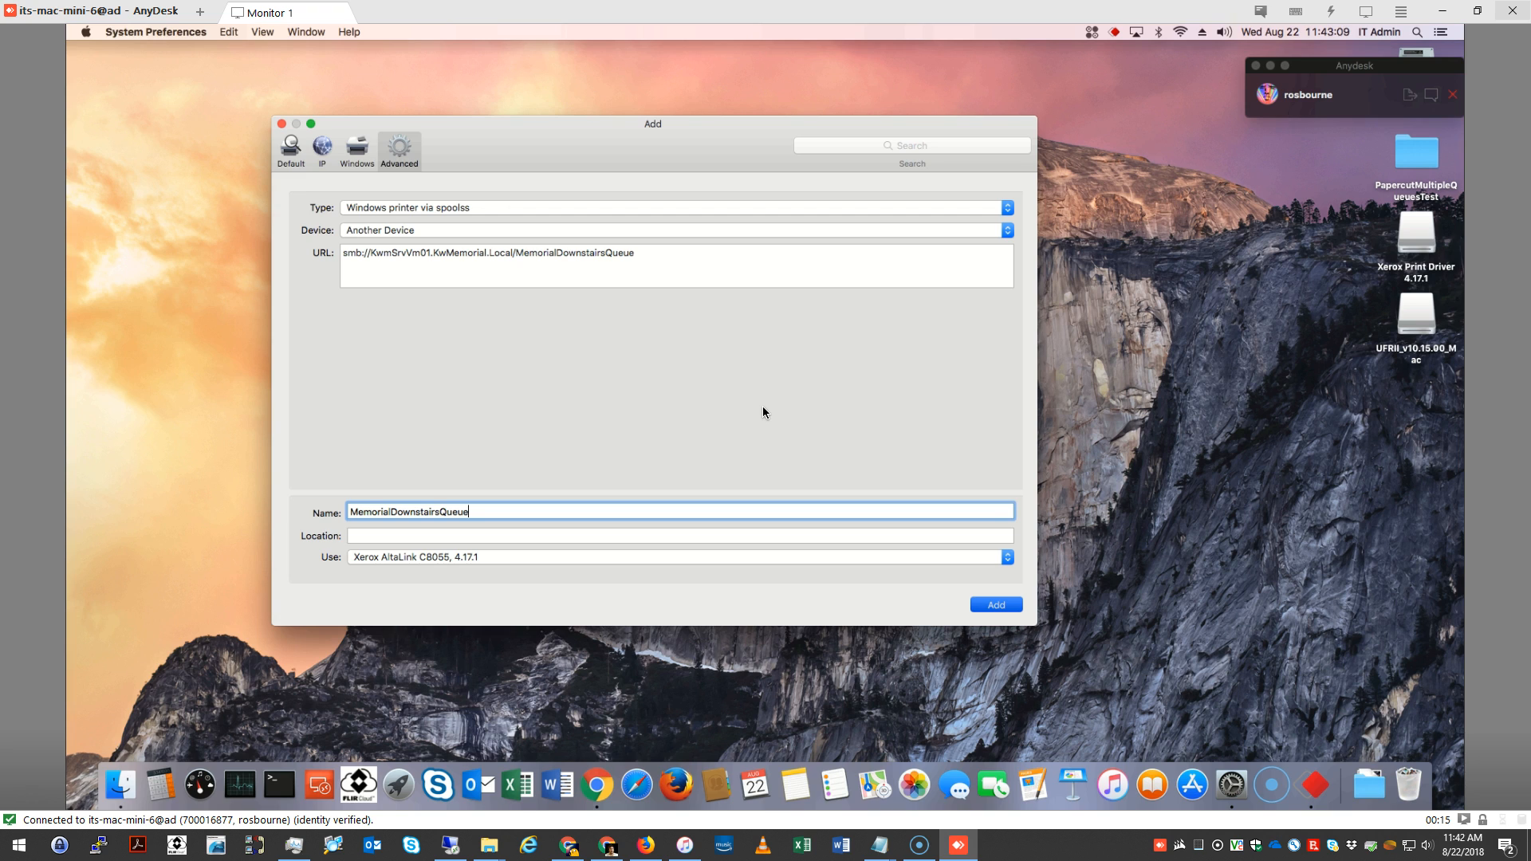
key(Return)
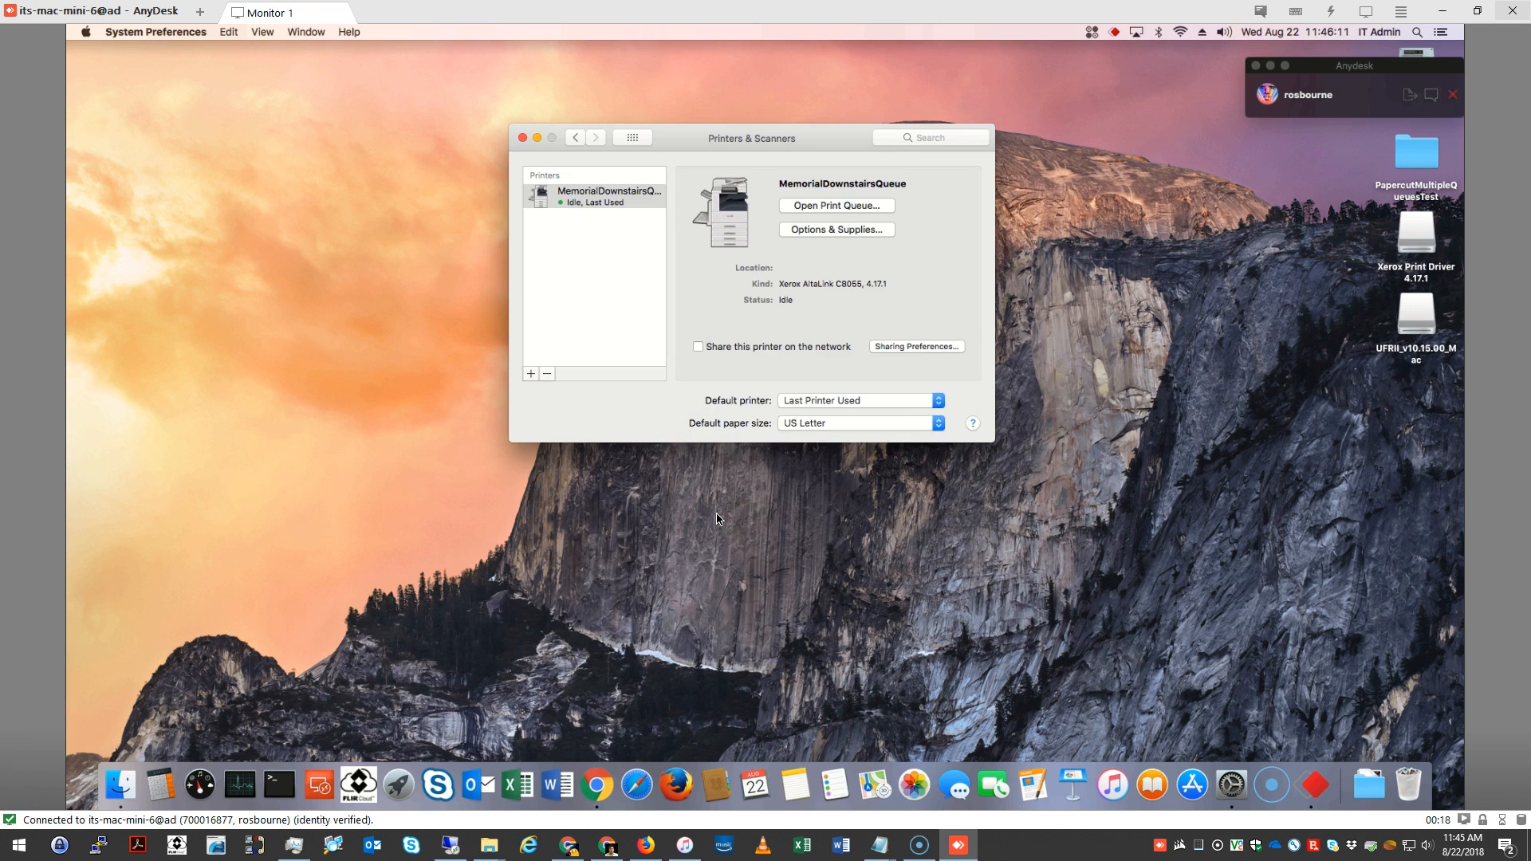
Start adding a second printer with the Advanced setup and set its type to Windows printer via spoolss
click(530, 377)
click(531, 375)
click(530, 375)
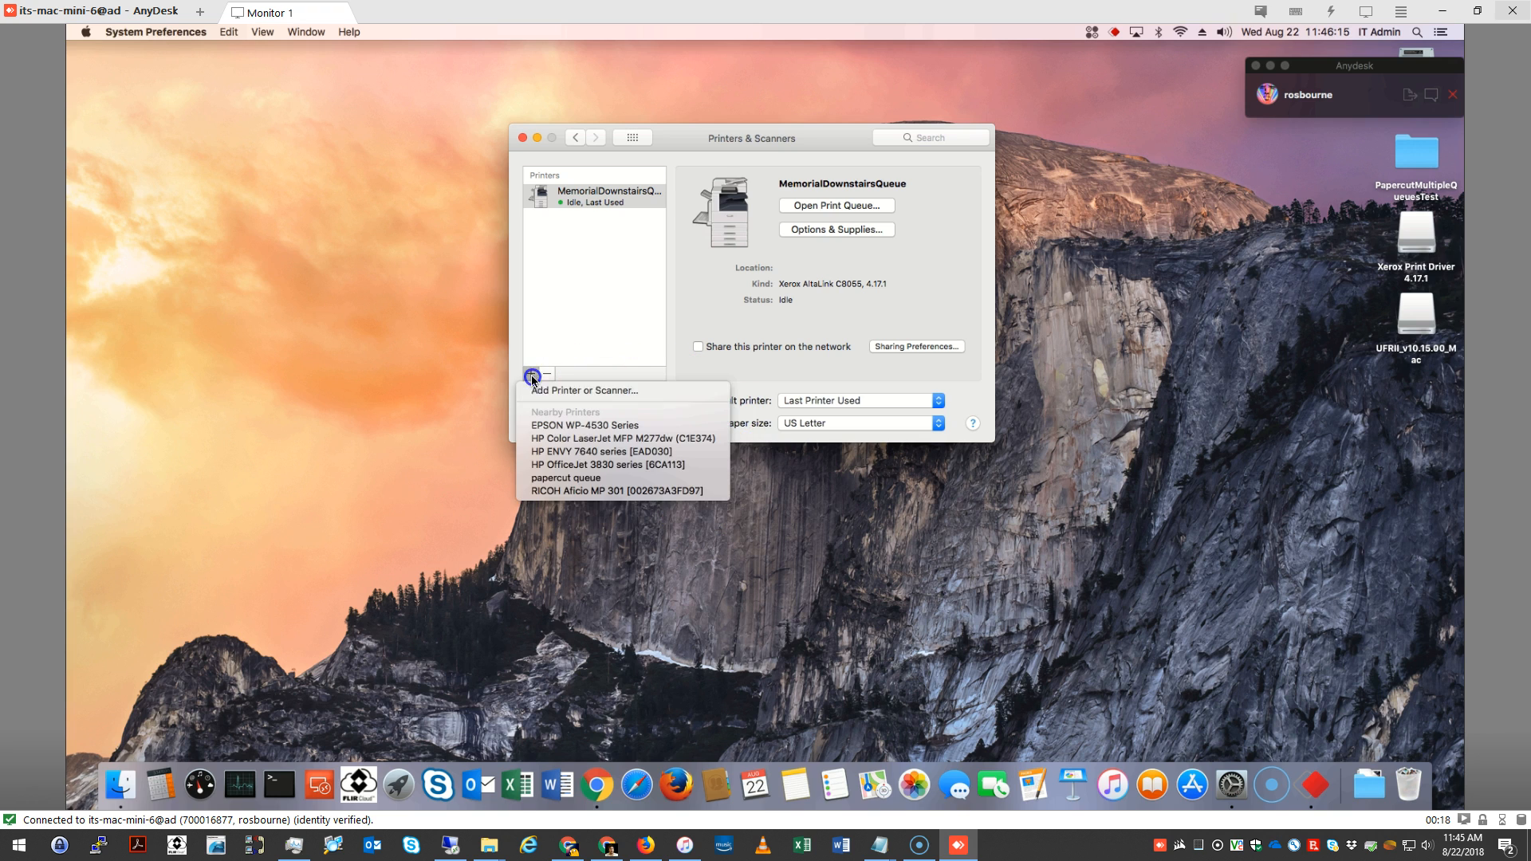
click(538, 392)
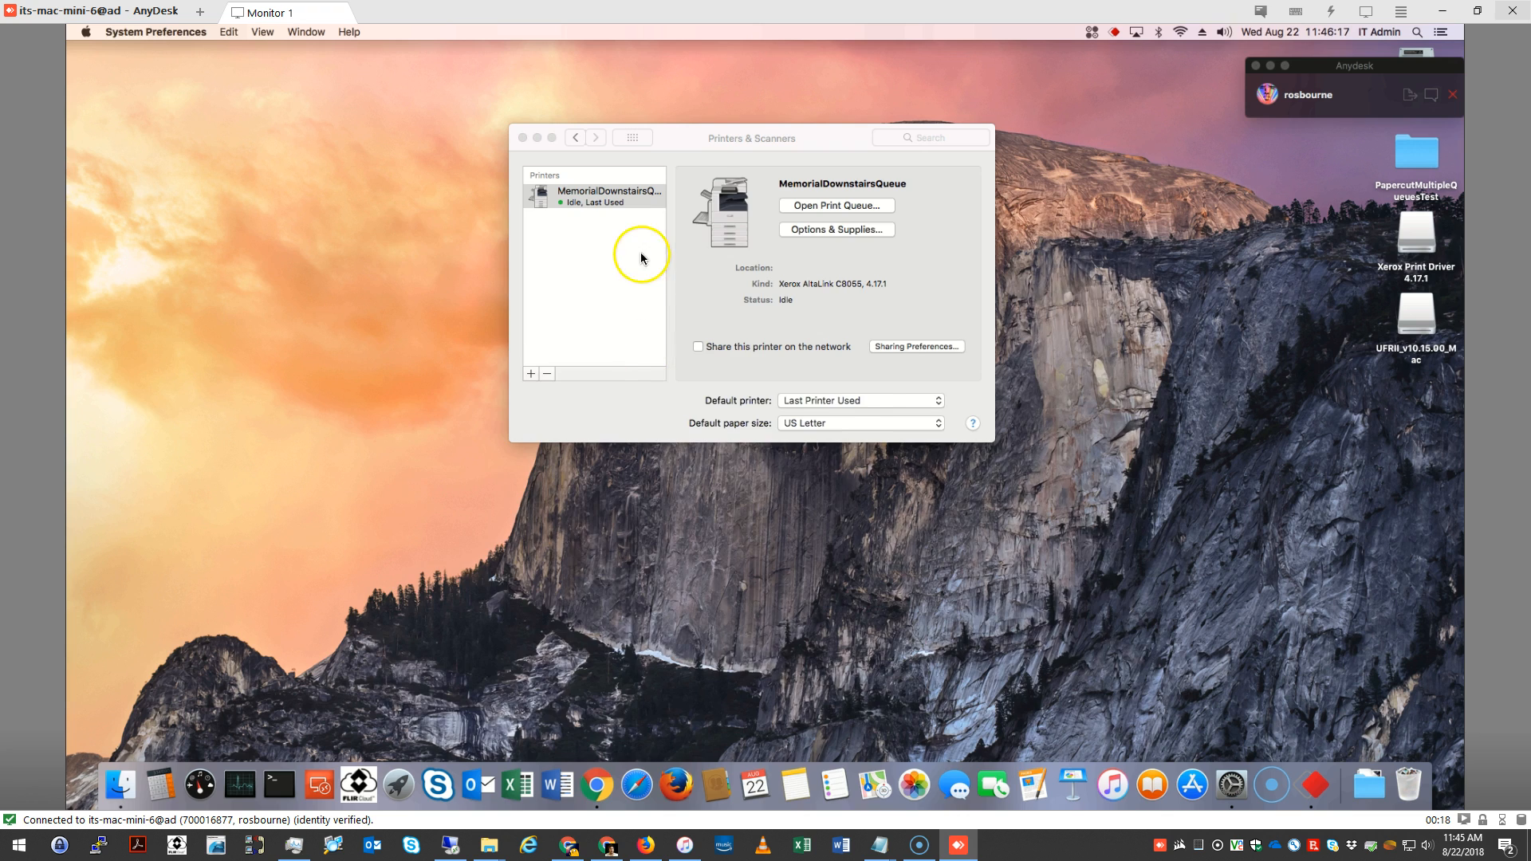
click(515, 247)
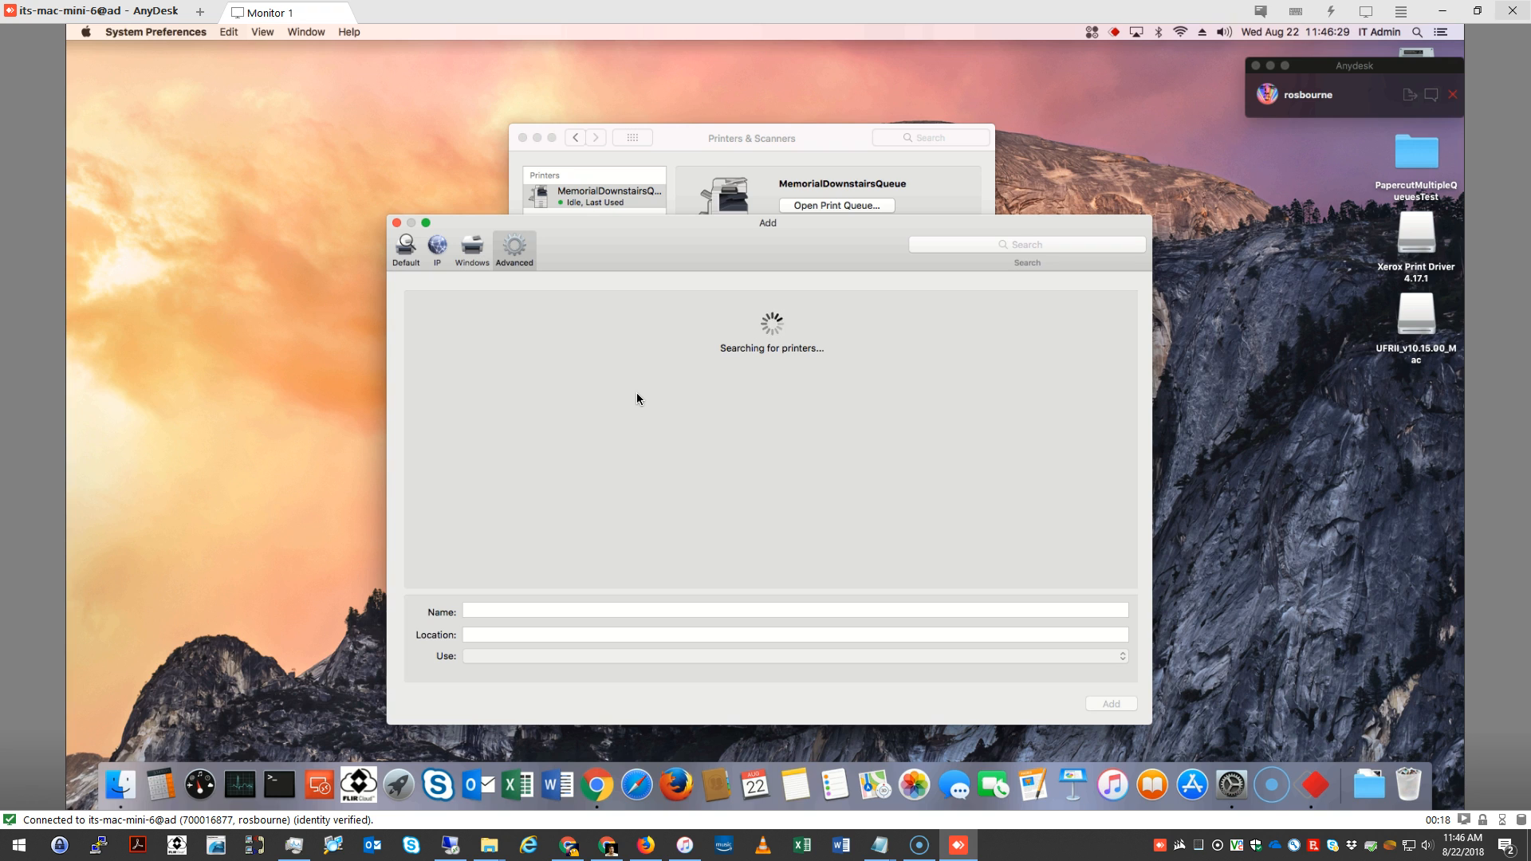
click(638, 307)
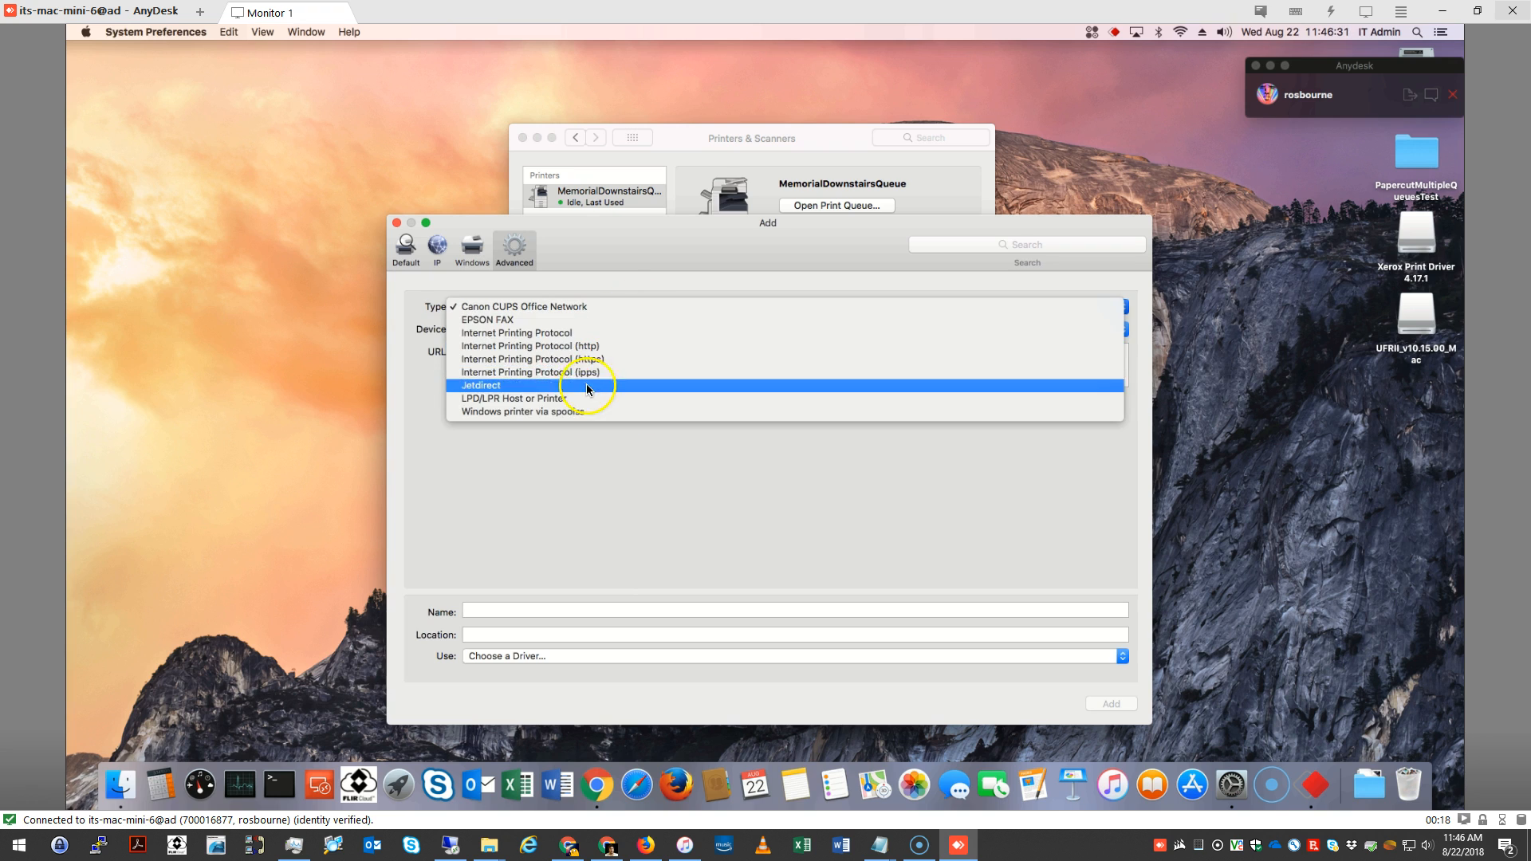
click(529, 414)
Set the second printer's URL to smb://KwmSrvVm01.KwMemorial.Local/MemorialUpstairsQueue and name it MemorialUpstairsQueue
click(519, 351)
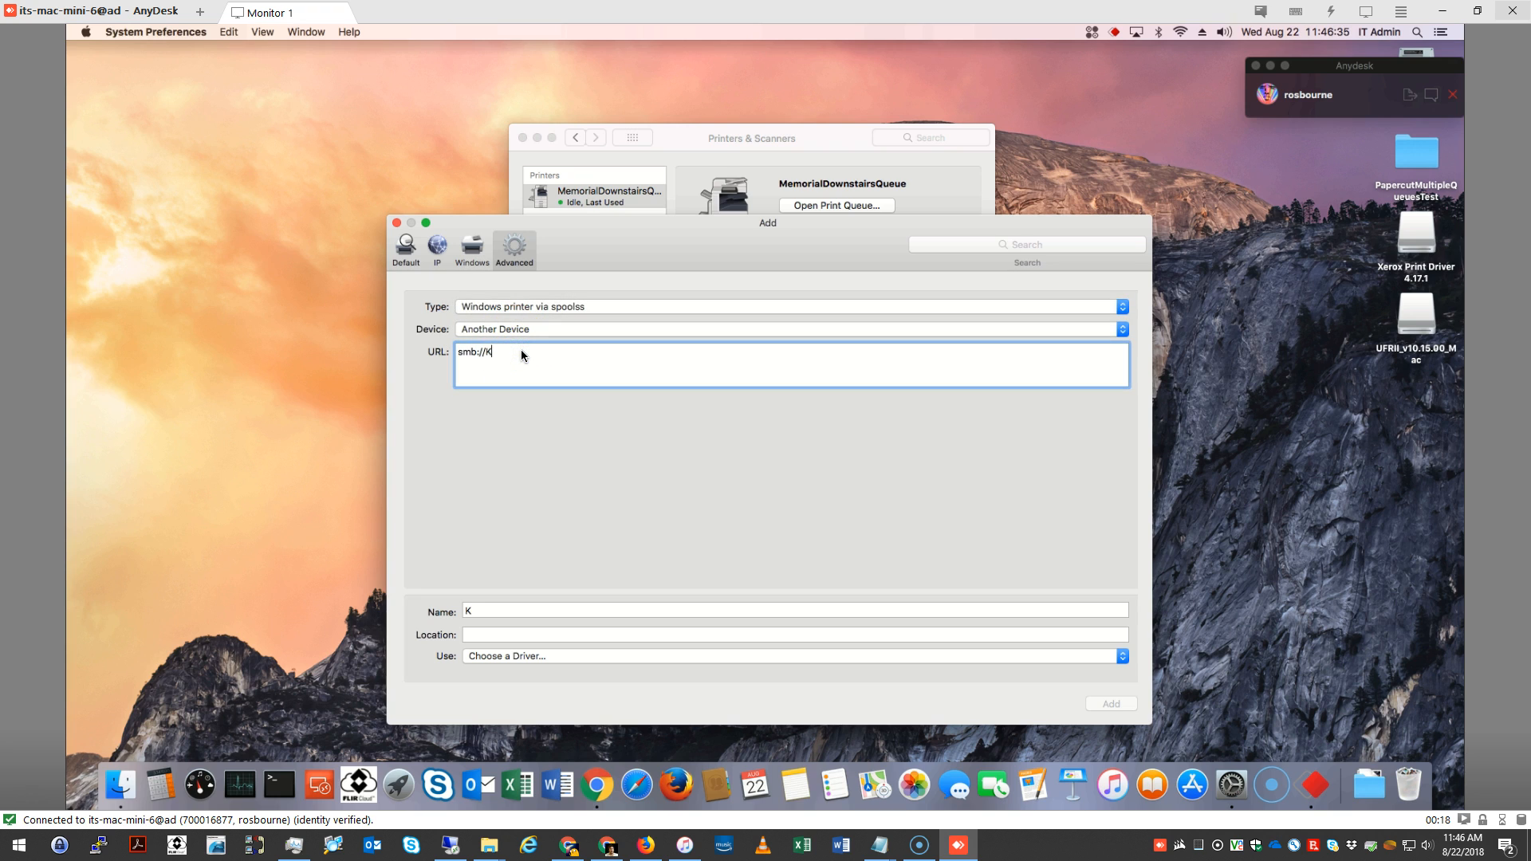
text(KwmSrvVm01.KwMemorial.Local)
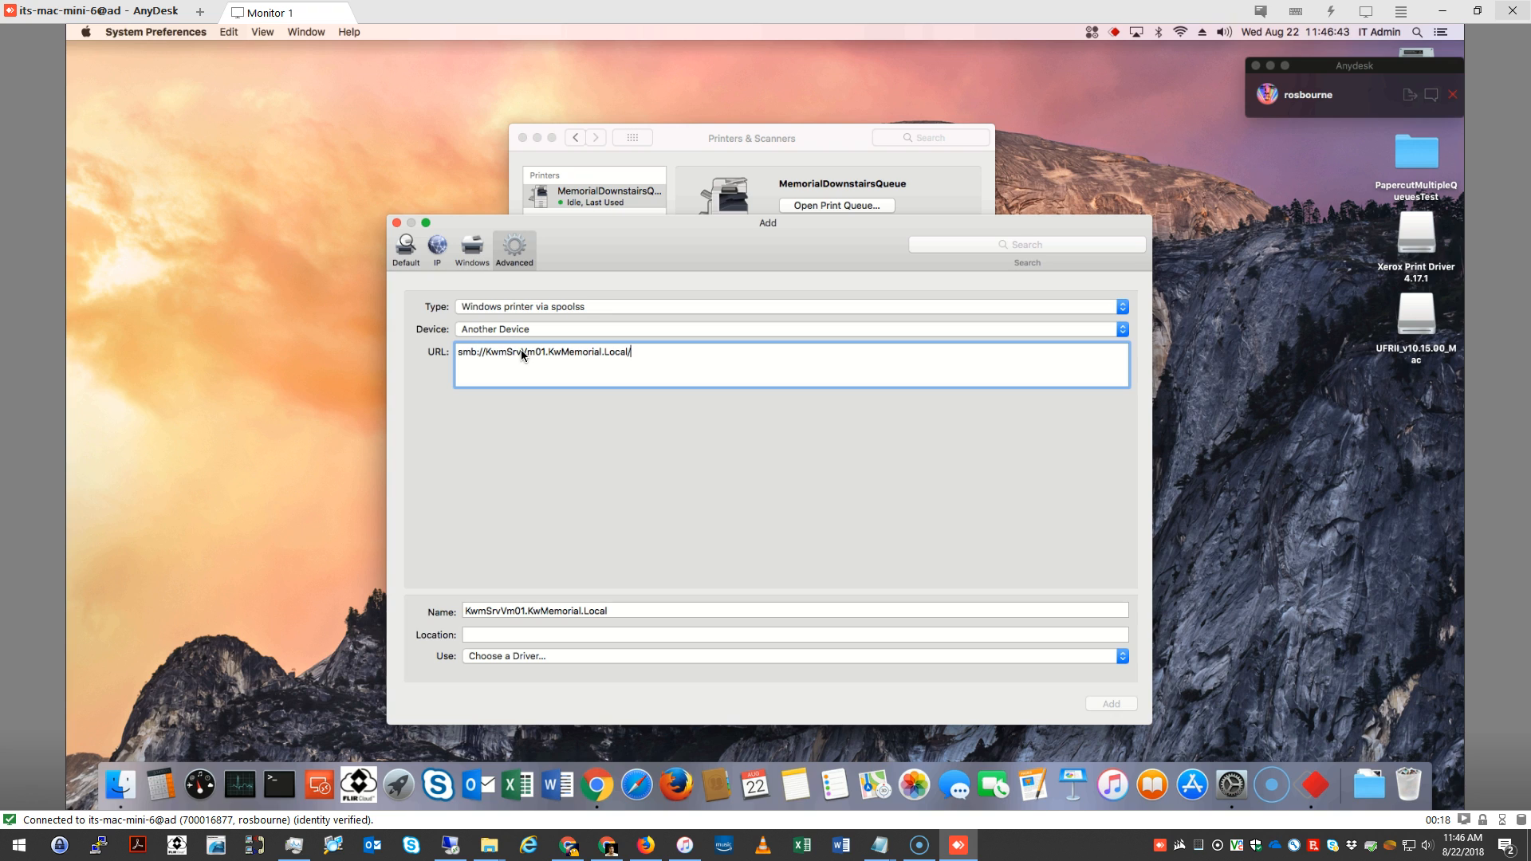
text(/MemorialUpstairsQueue)
drag(638, 612, 448, 626)
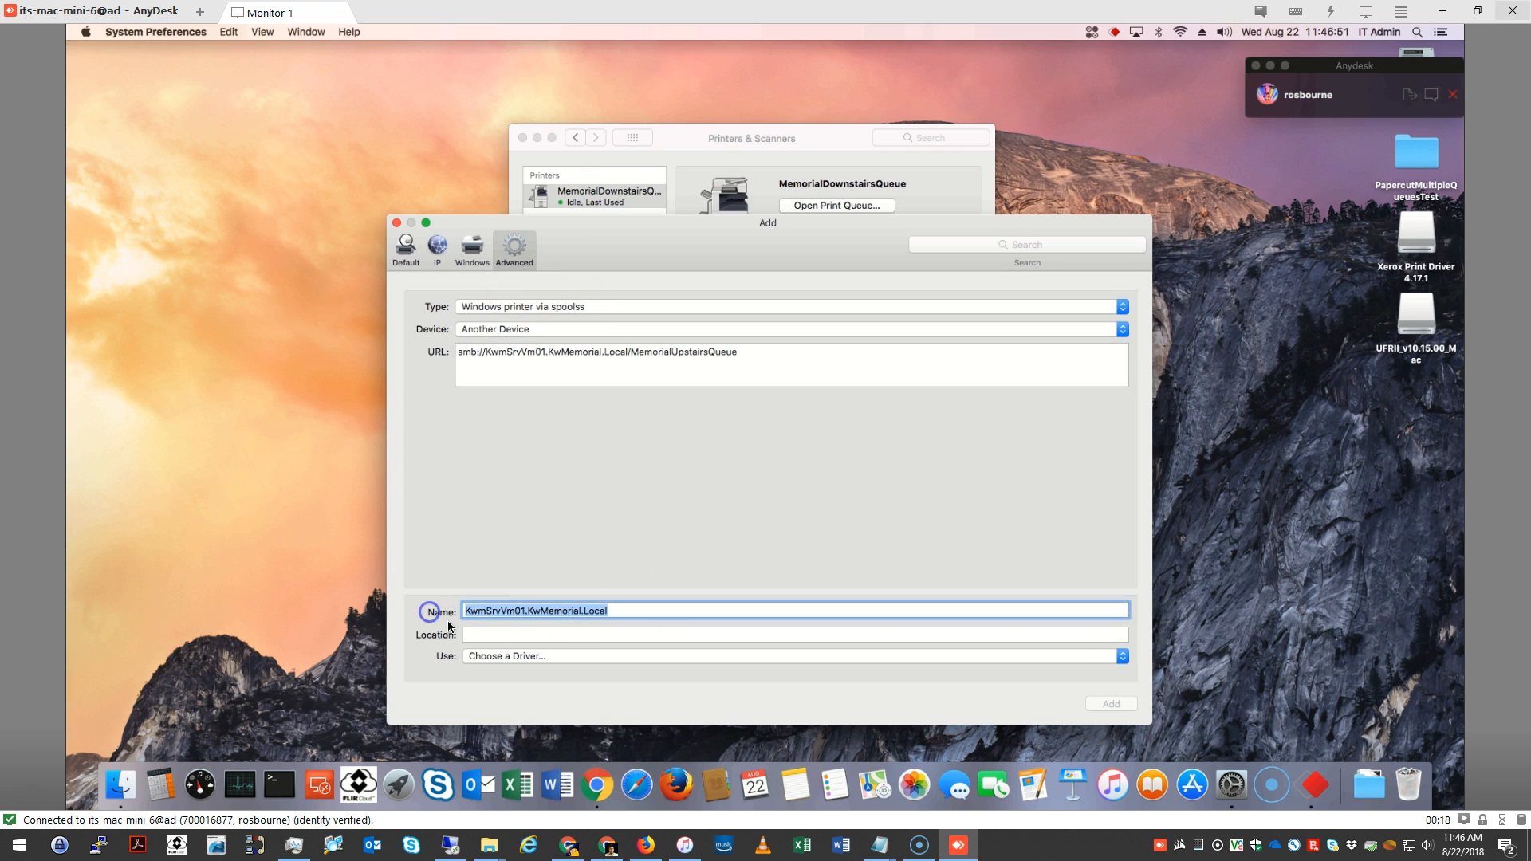
text(MemorialUpstairsQueue)
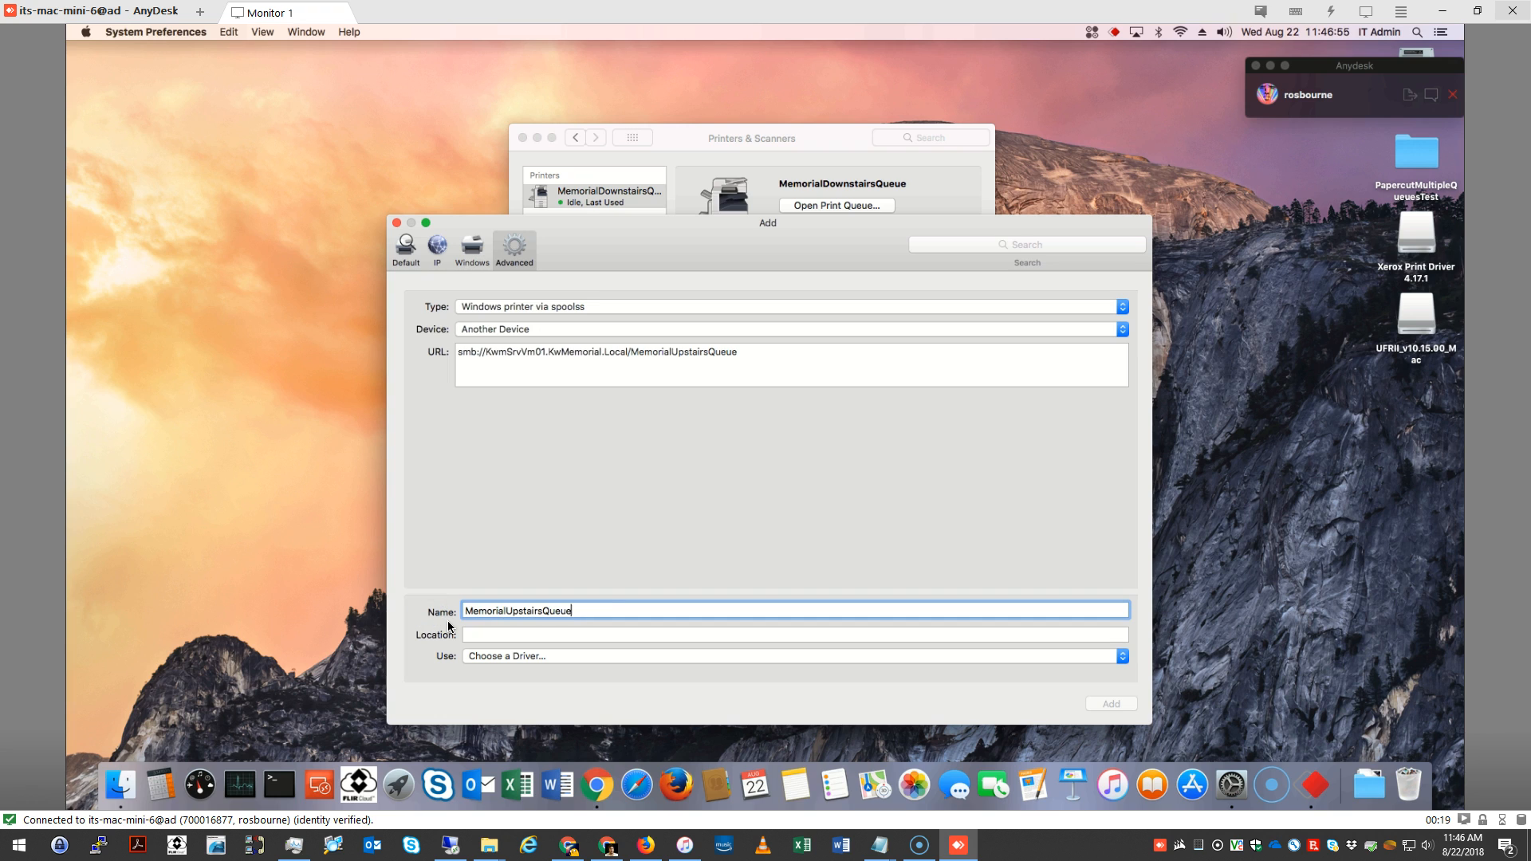
Find the driver software with the filter 7565, choose Canon iR-ADV C7565, and add the second printer
click(479, 656)
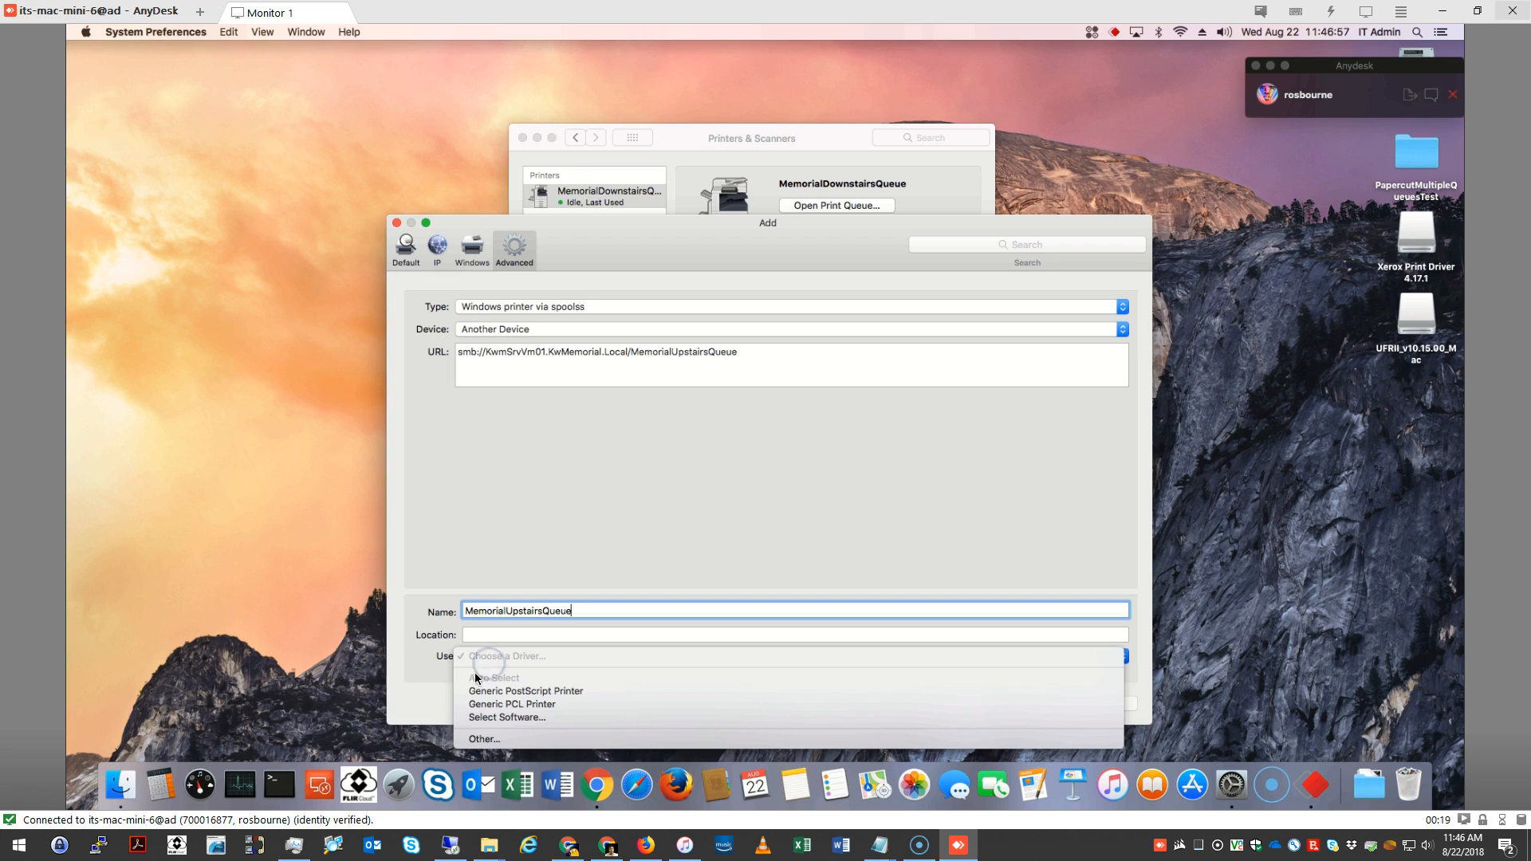
click(488, 718)
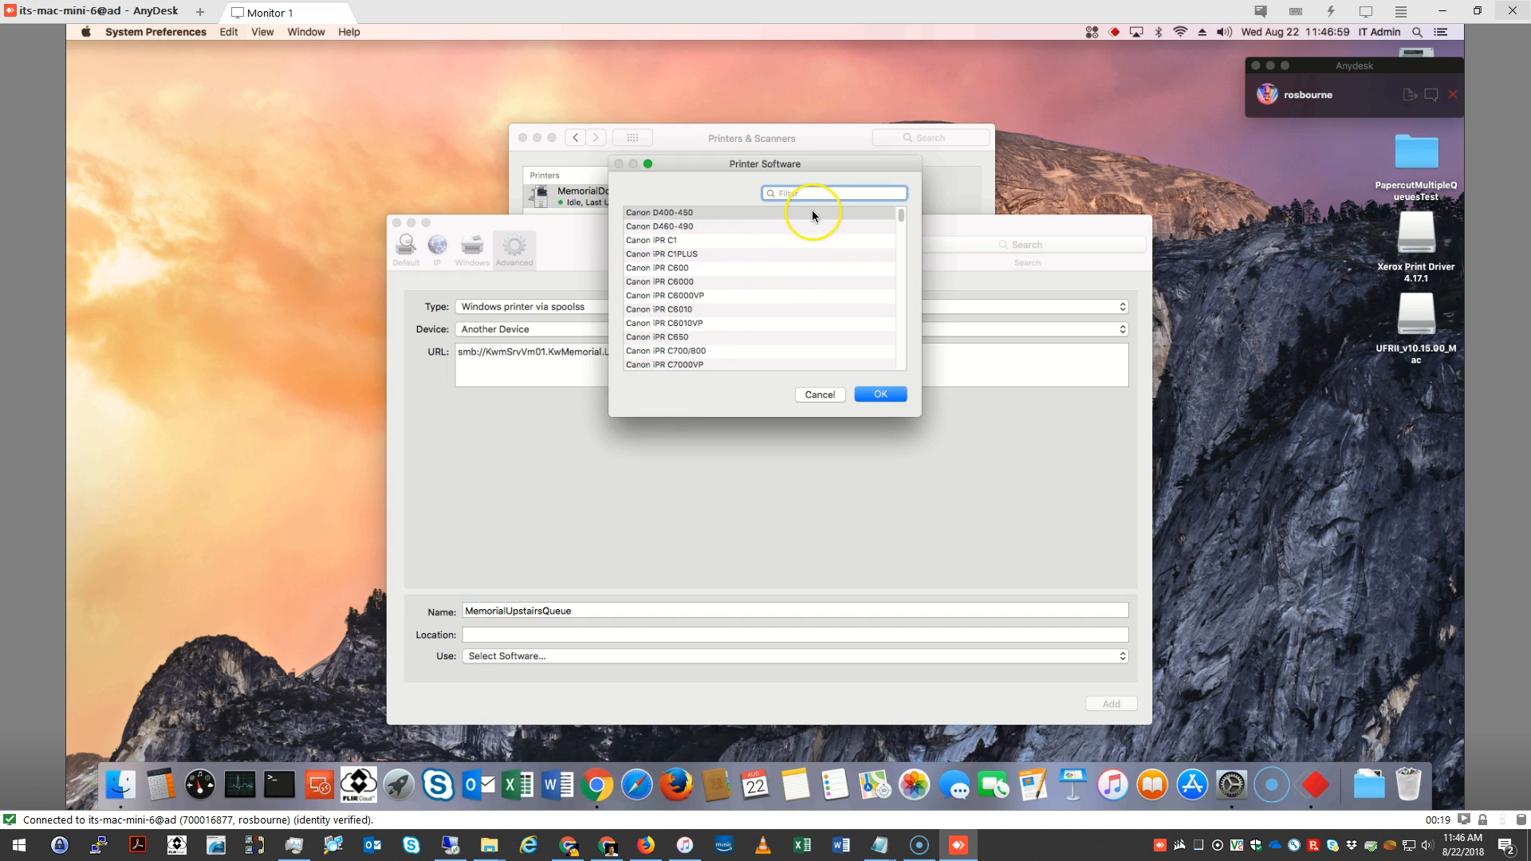
text(7565)
click(672, 216)
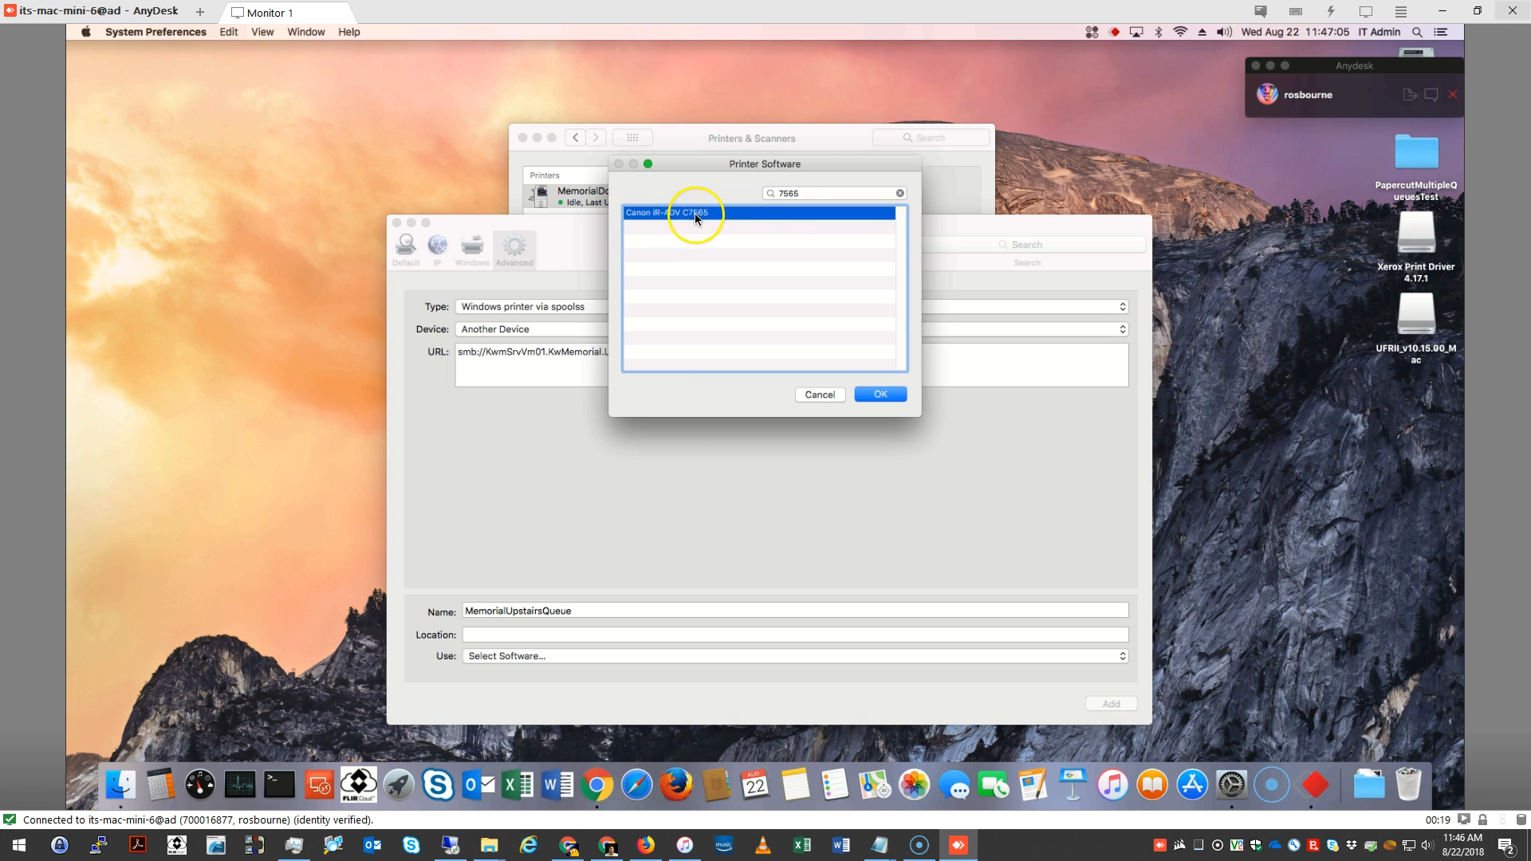
click(880, 394)
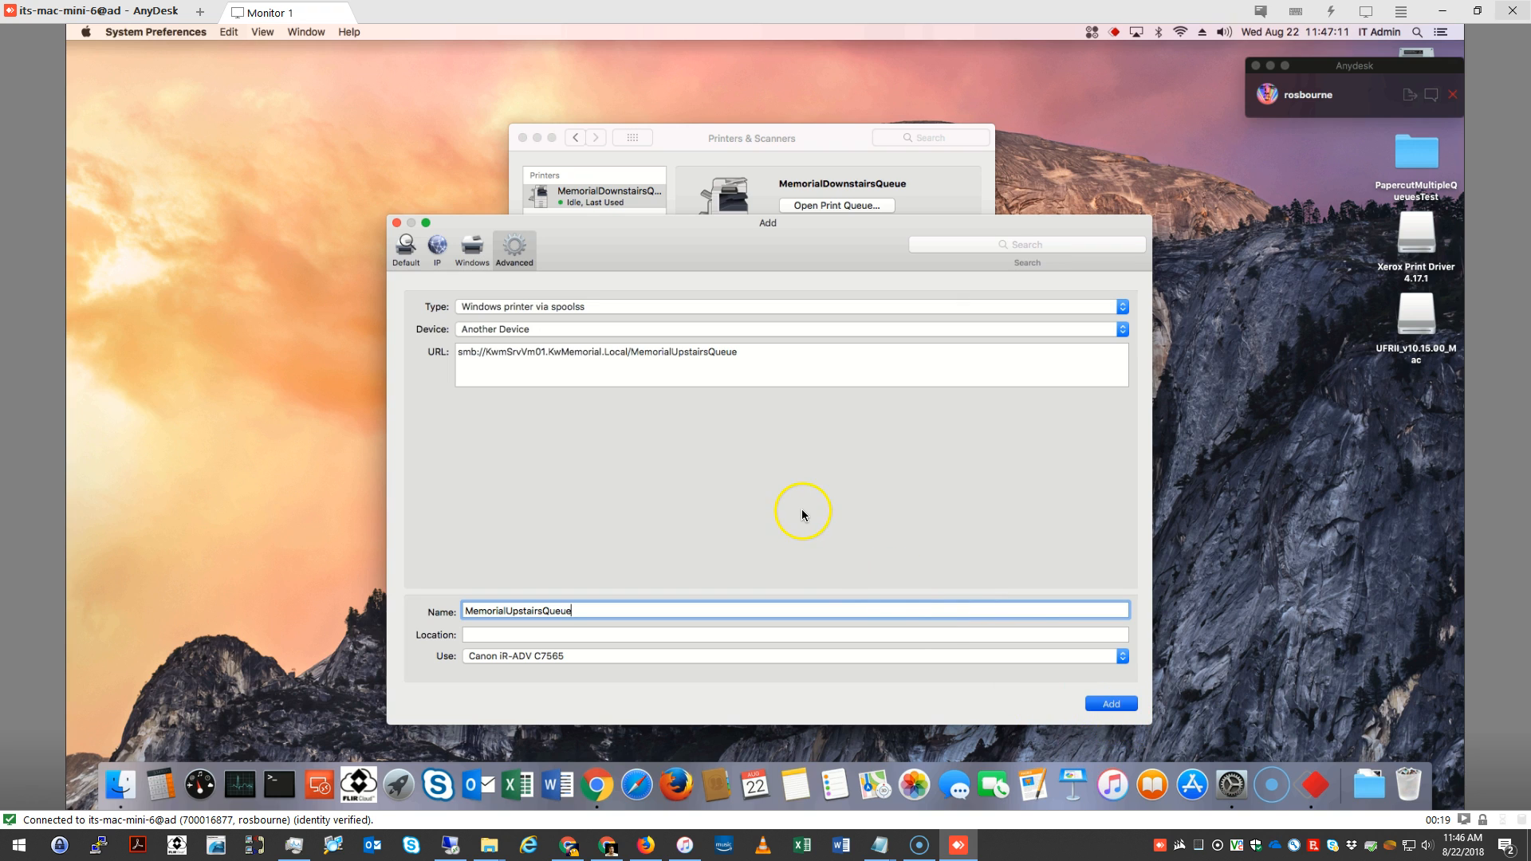
key(Return)
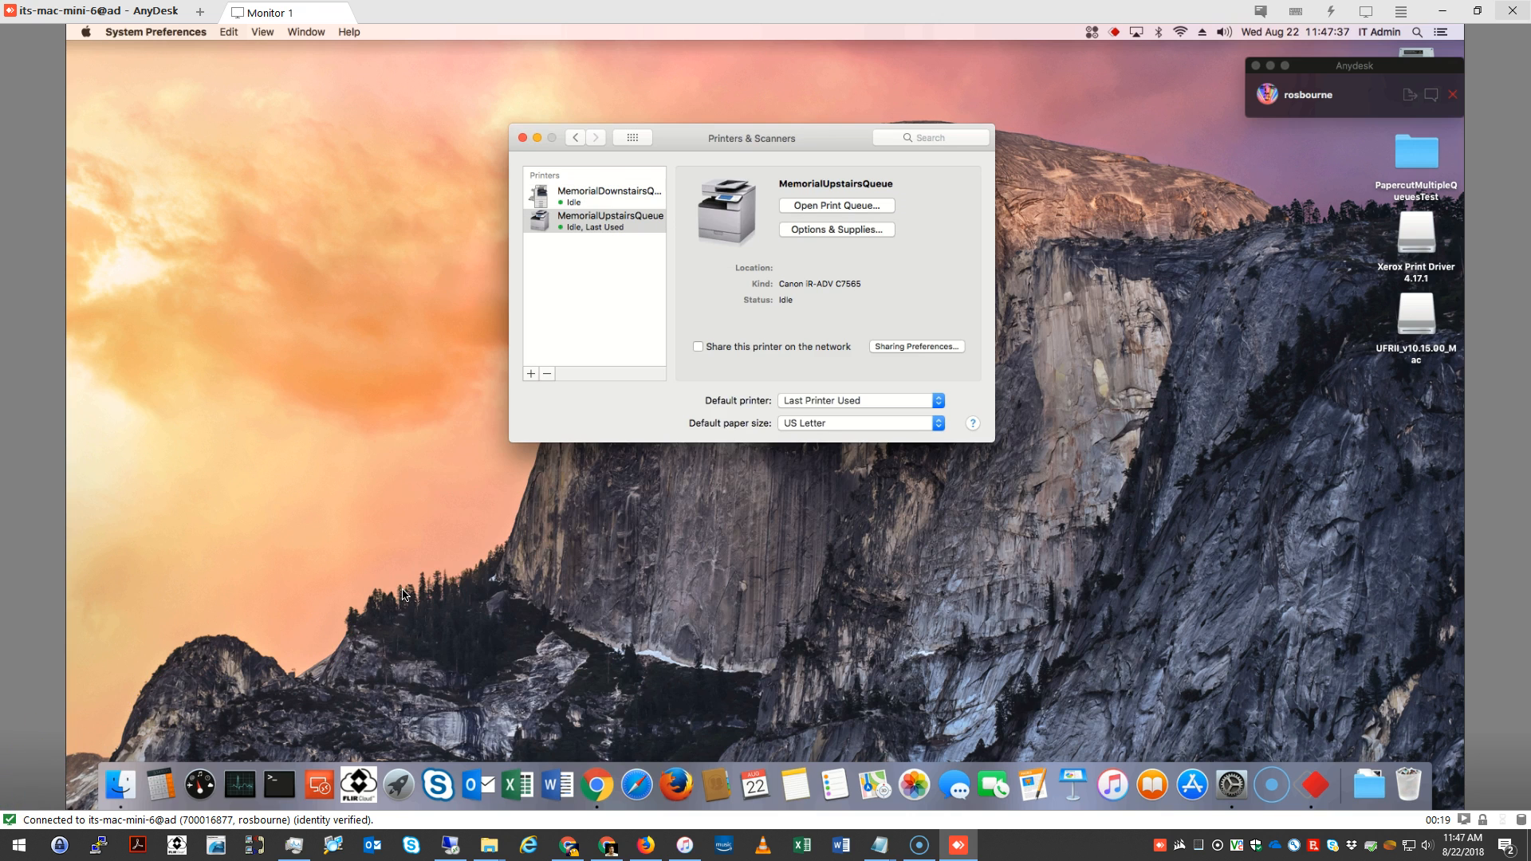
Start adding a third printer with the Advanced setup and set its type to Windows printer via spoolss
click(531, 374)
click(539, 390)
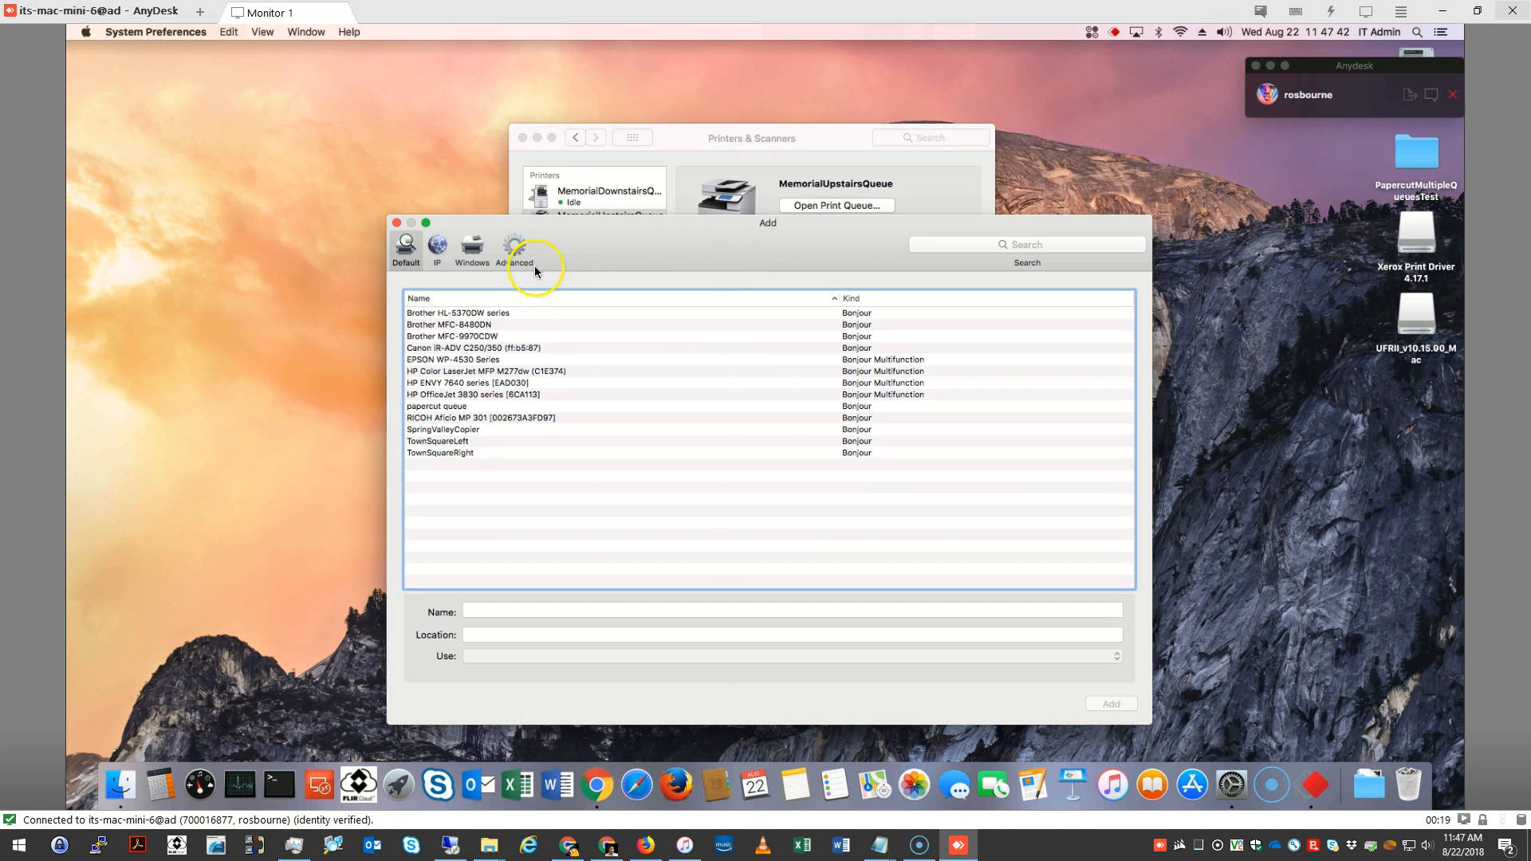
click(528, 260)
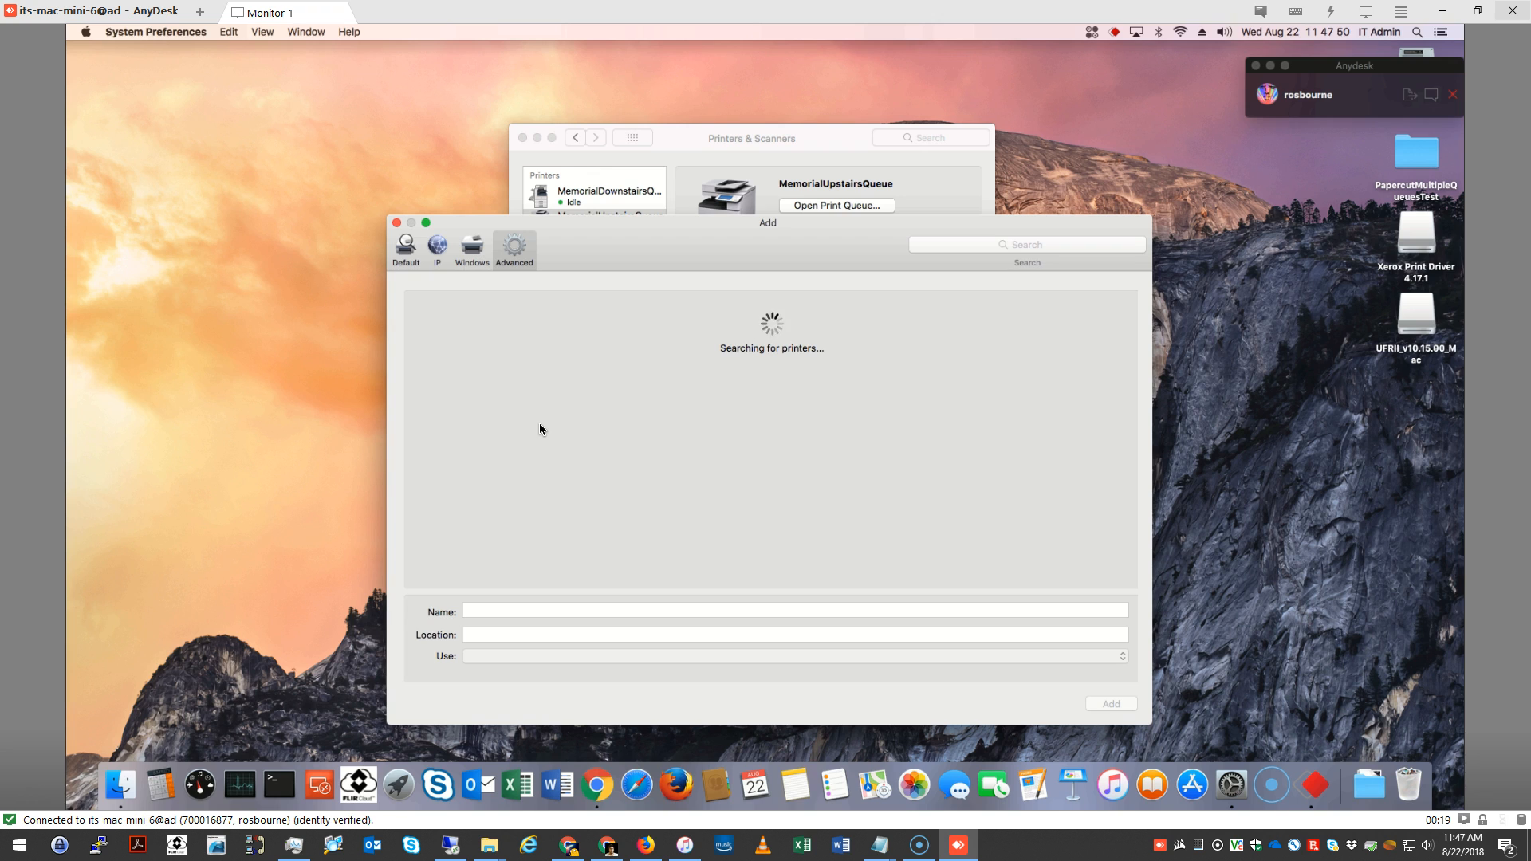
click(711, 449)
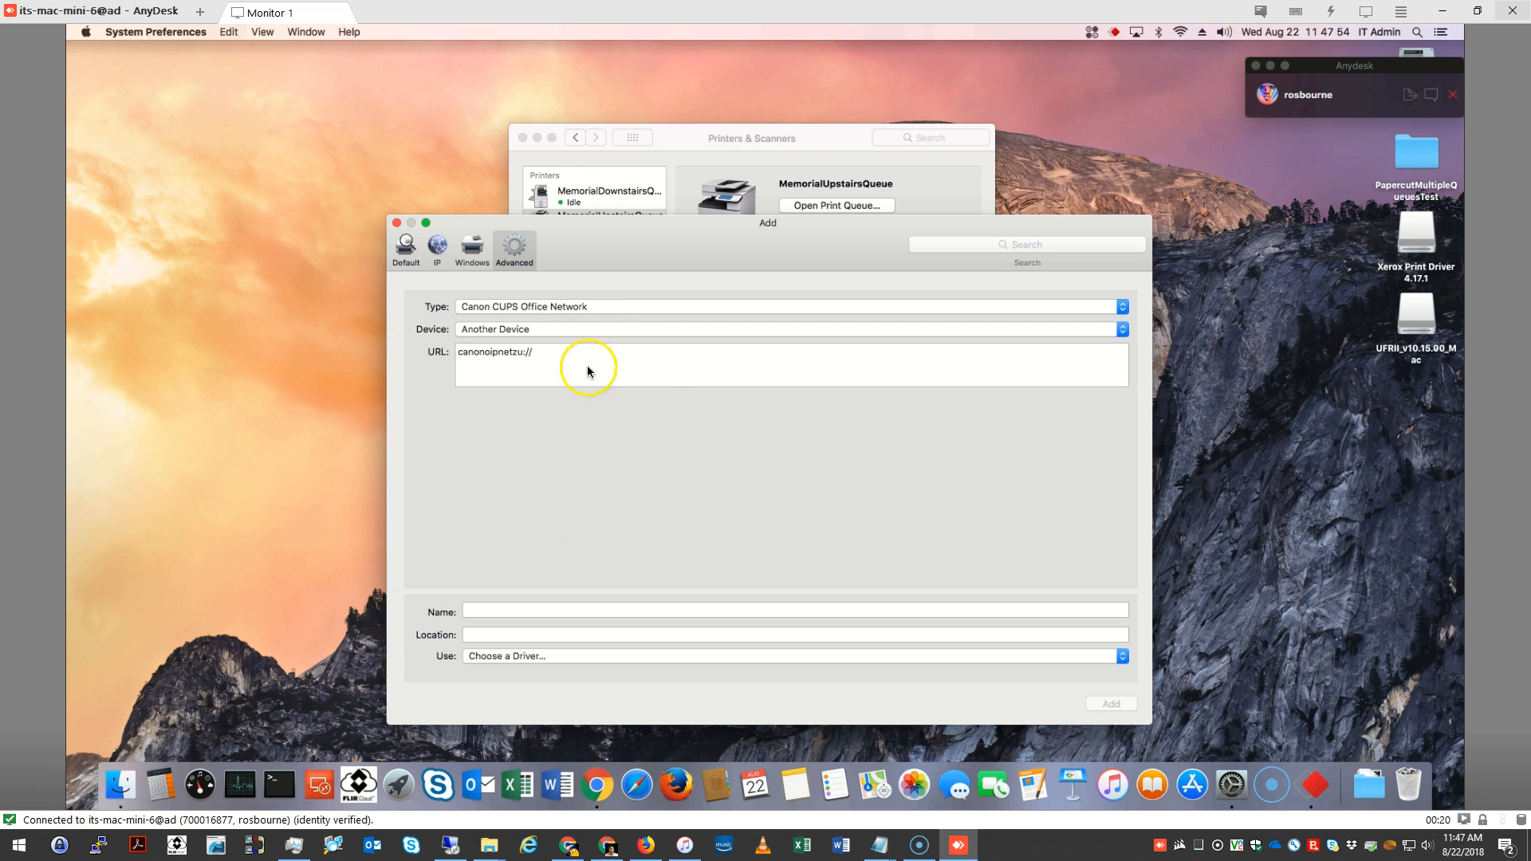
click(590, 308)
click(540, 411)
Set the third printer's URL to smb://KwmSrvVm01.KwMemorial.Local/EnergyCorridorQueue and name it EnergyCorridorQueue
click(541, 358)
text(Kwm)
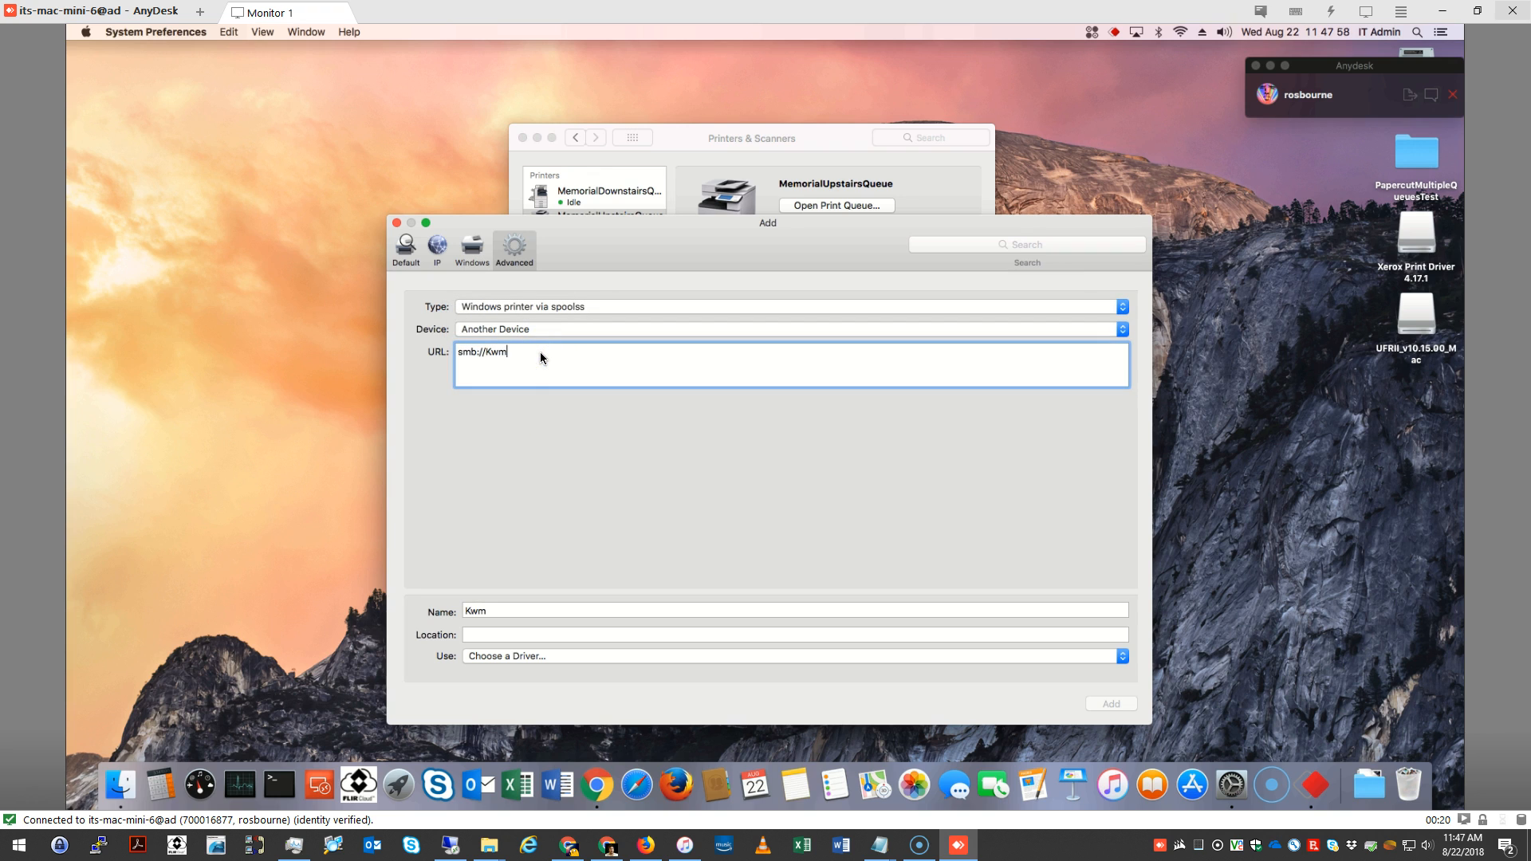
text(SrvVm01.KwMemoriual.Local/EnergyCorrin)
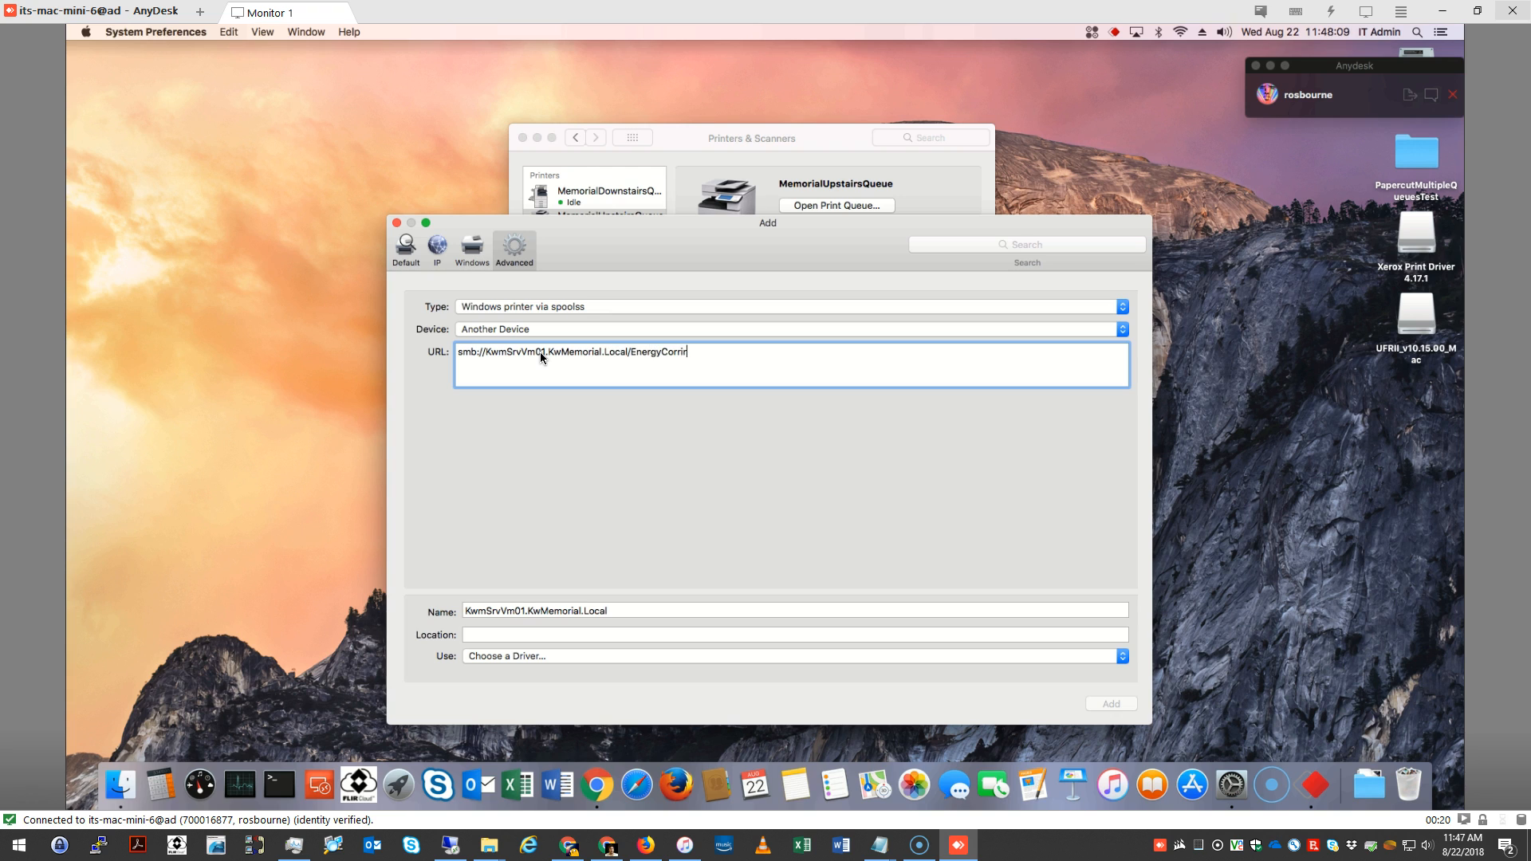
key(BackSpace)
text(dorQueue)
drag(624, 613, 443, 600)
text(Energ)
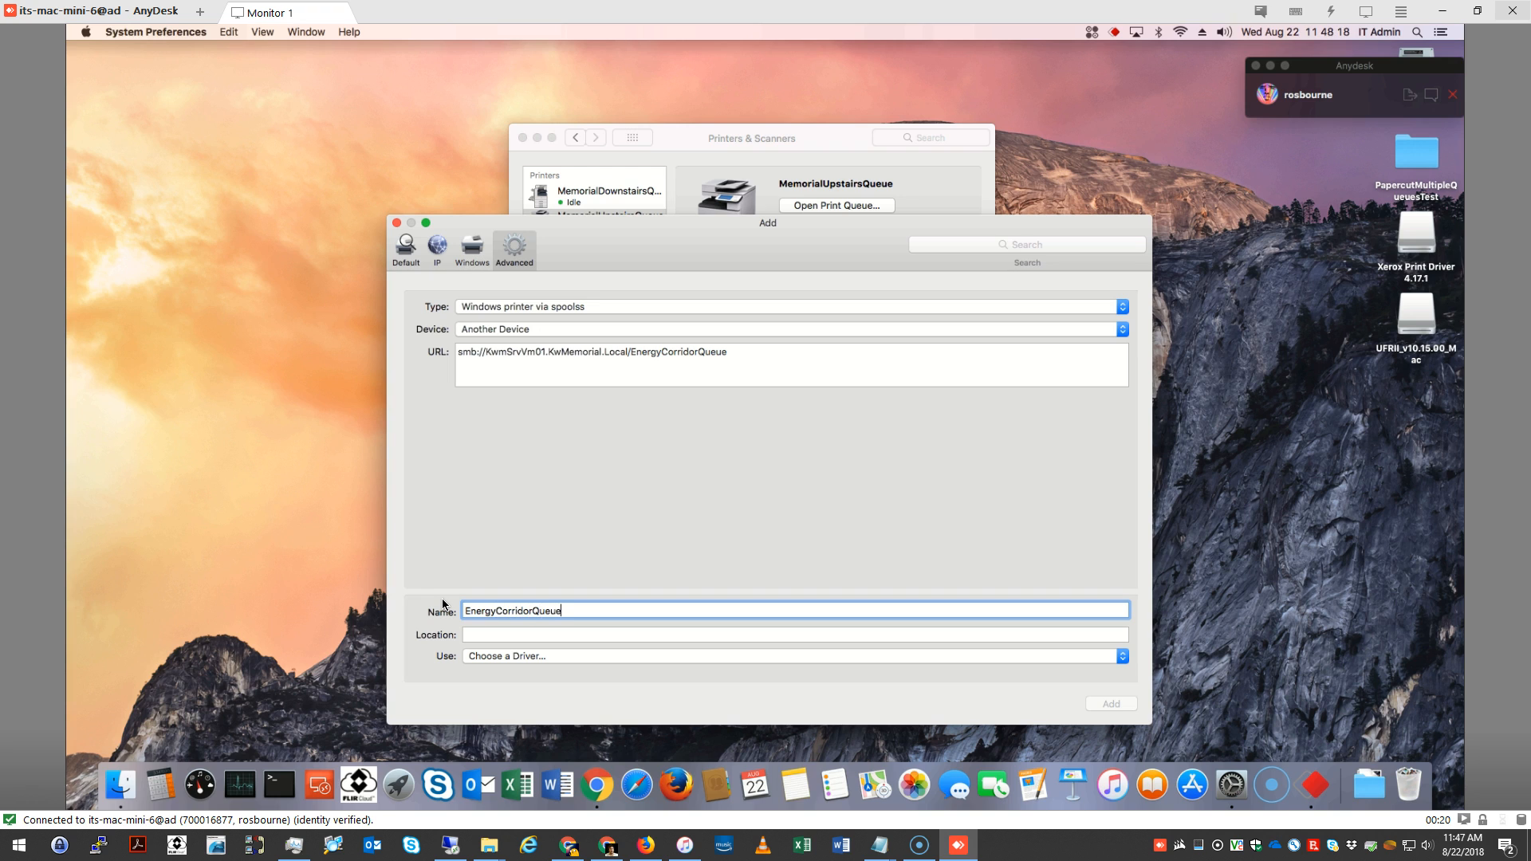
click(502, 656)
click(498, 727)
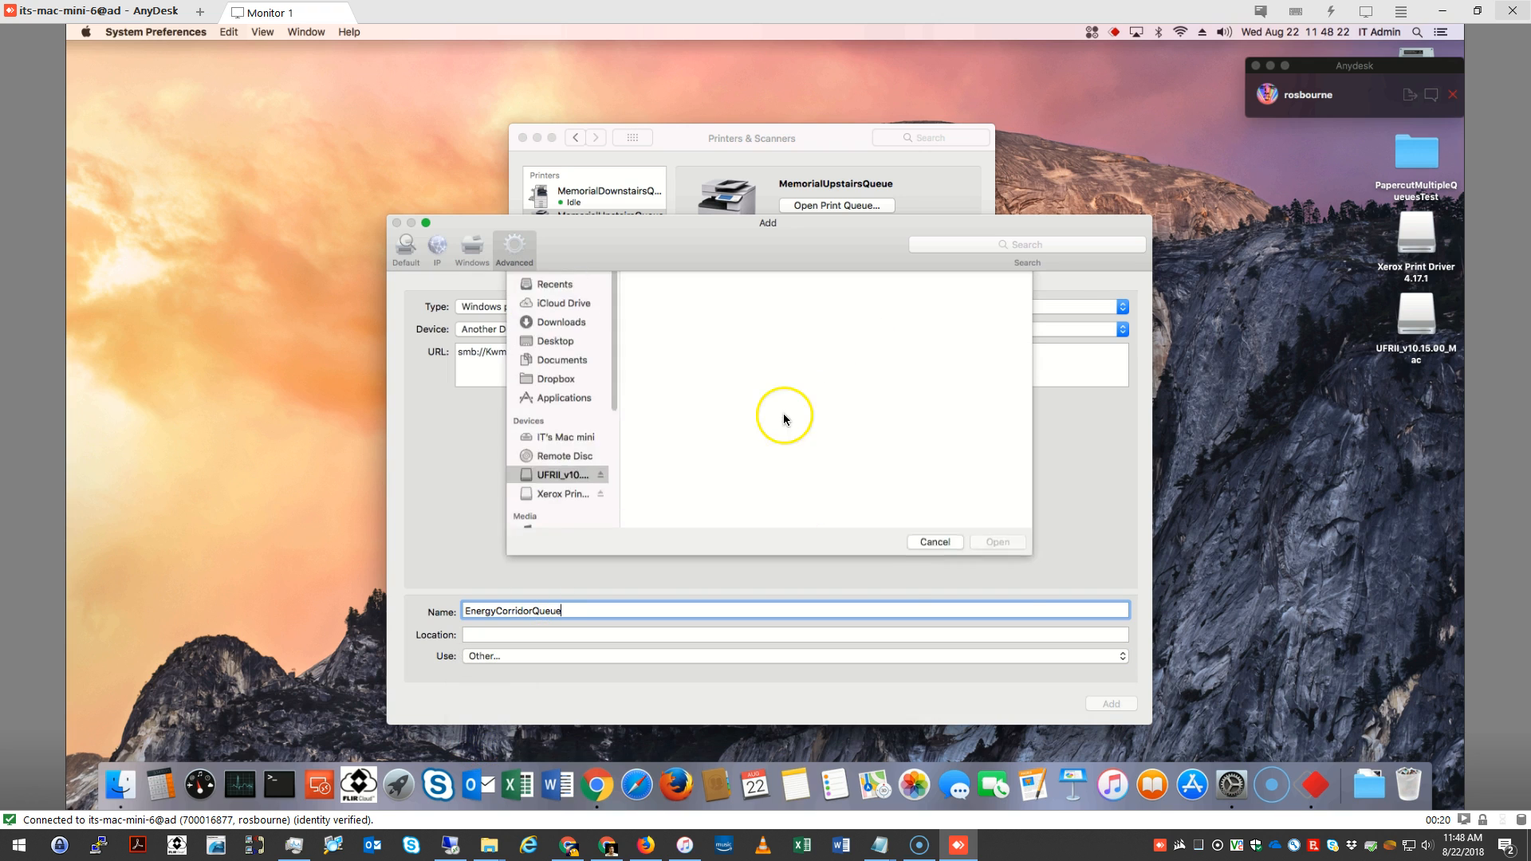
click(935, 584)
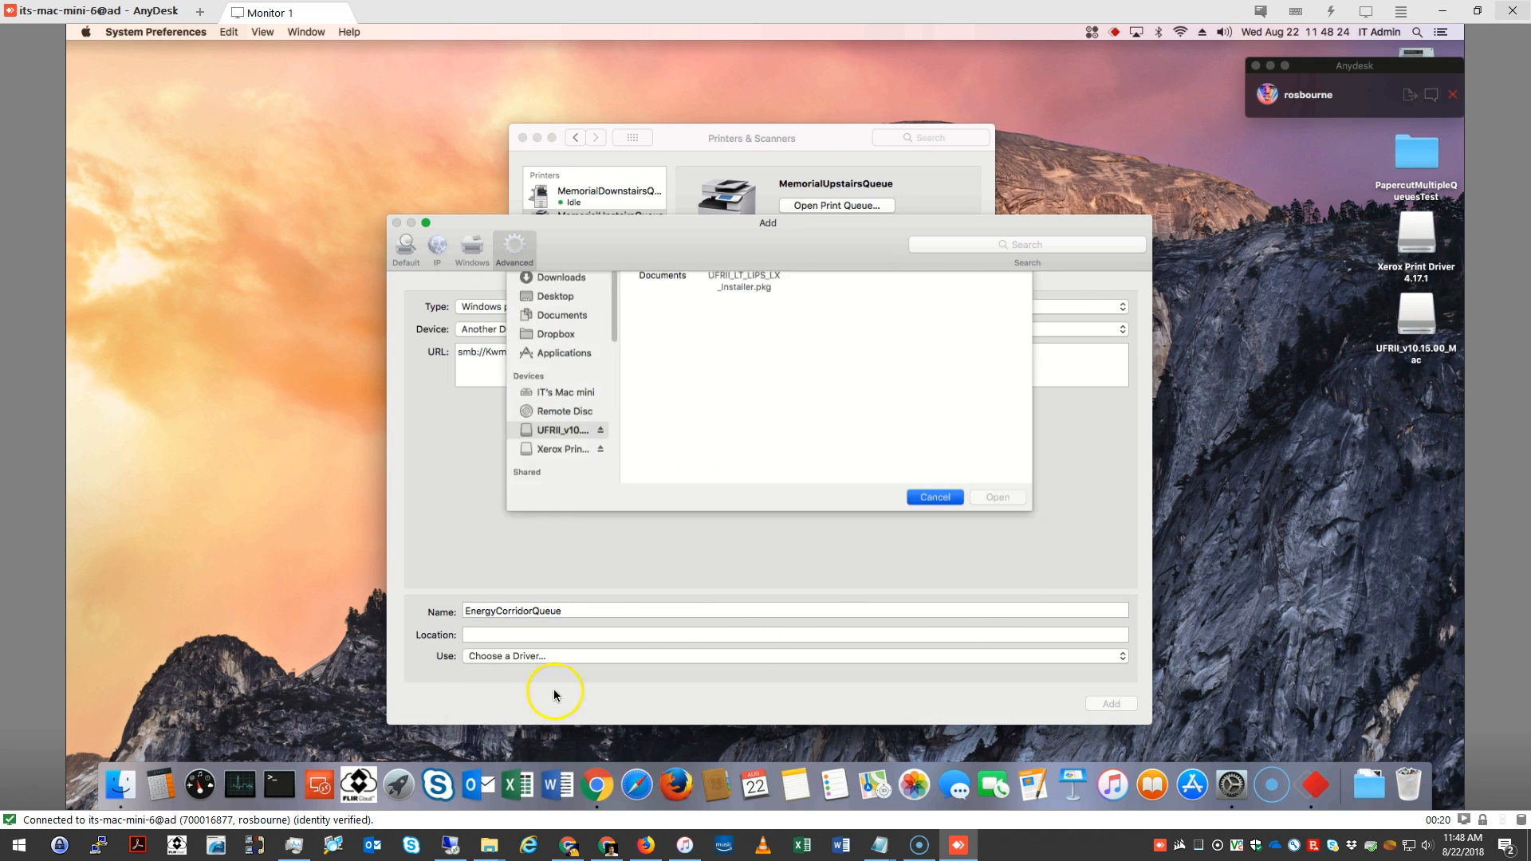
Find the driver software with the filter 7260, choose Canon iR-ADV C7260/7270, and add the third printer
click(550, 655)
click(512, 719)
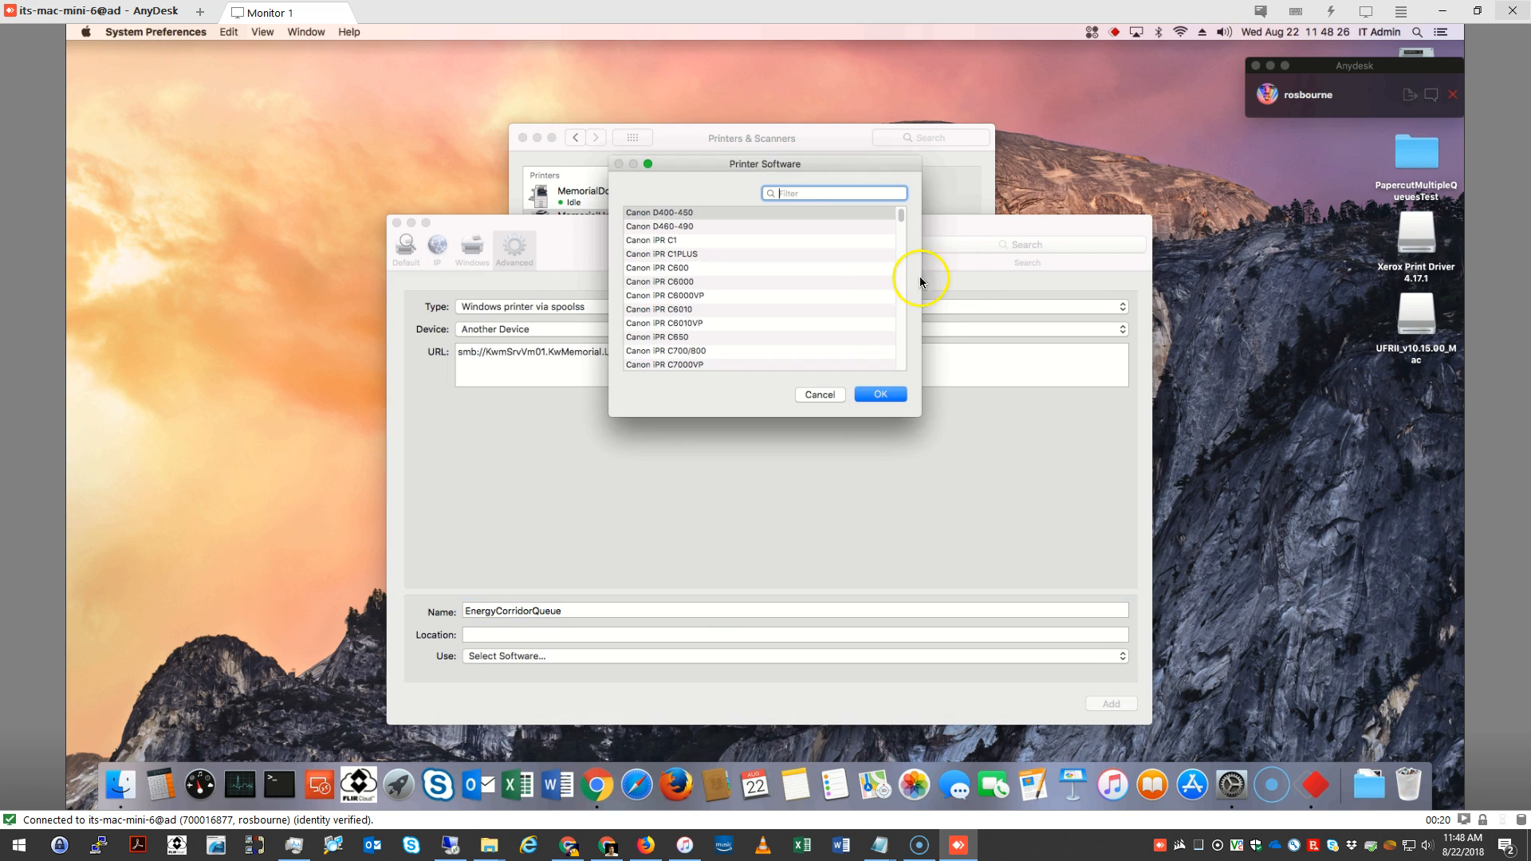
text(7260)
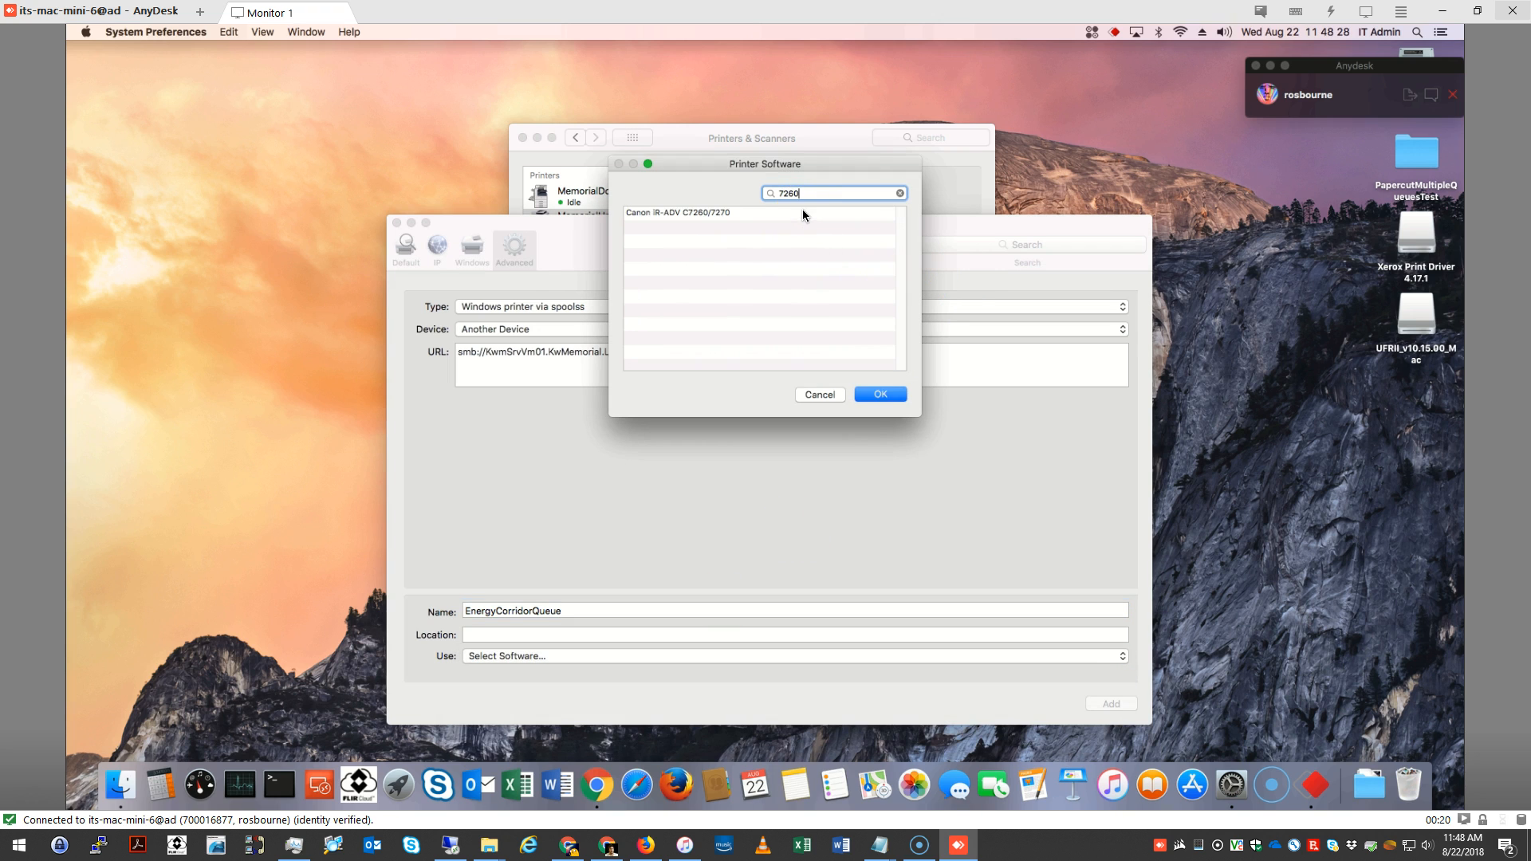
click(752, 213)
click(895, 397)
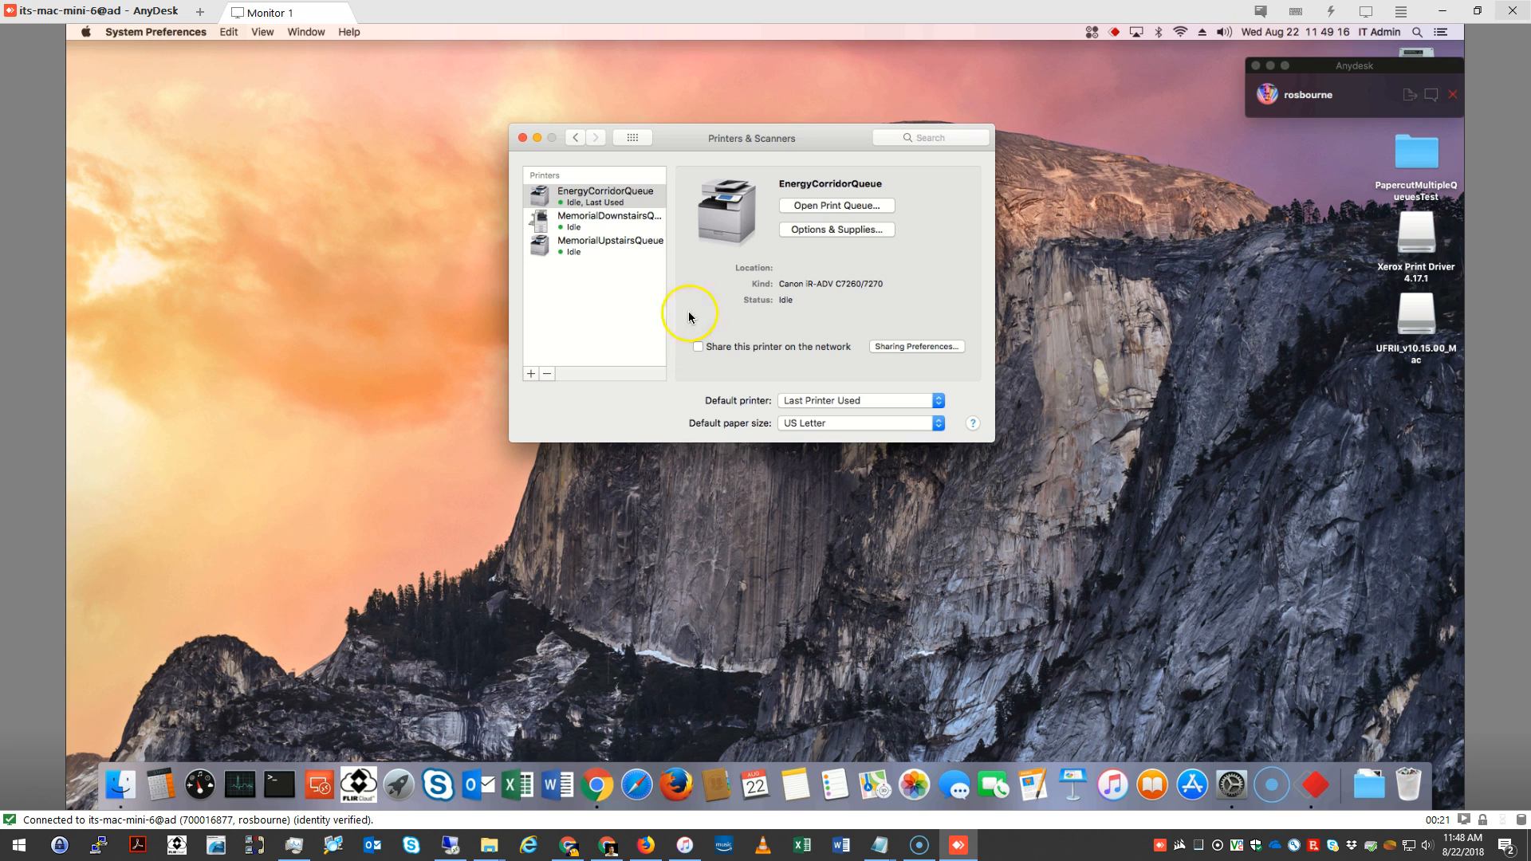
Set EnergyCorridorQueue's output options to Staple Finisher L1 and its external puncher to 2/3 Holes, and save the options
click(811, 230)
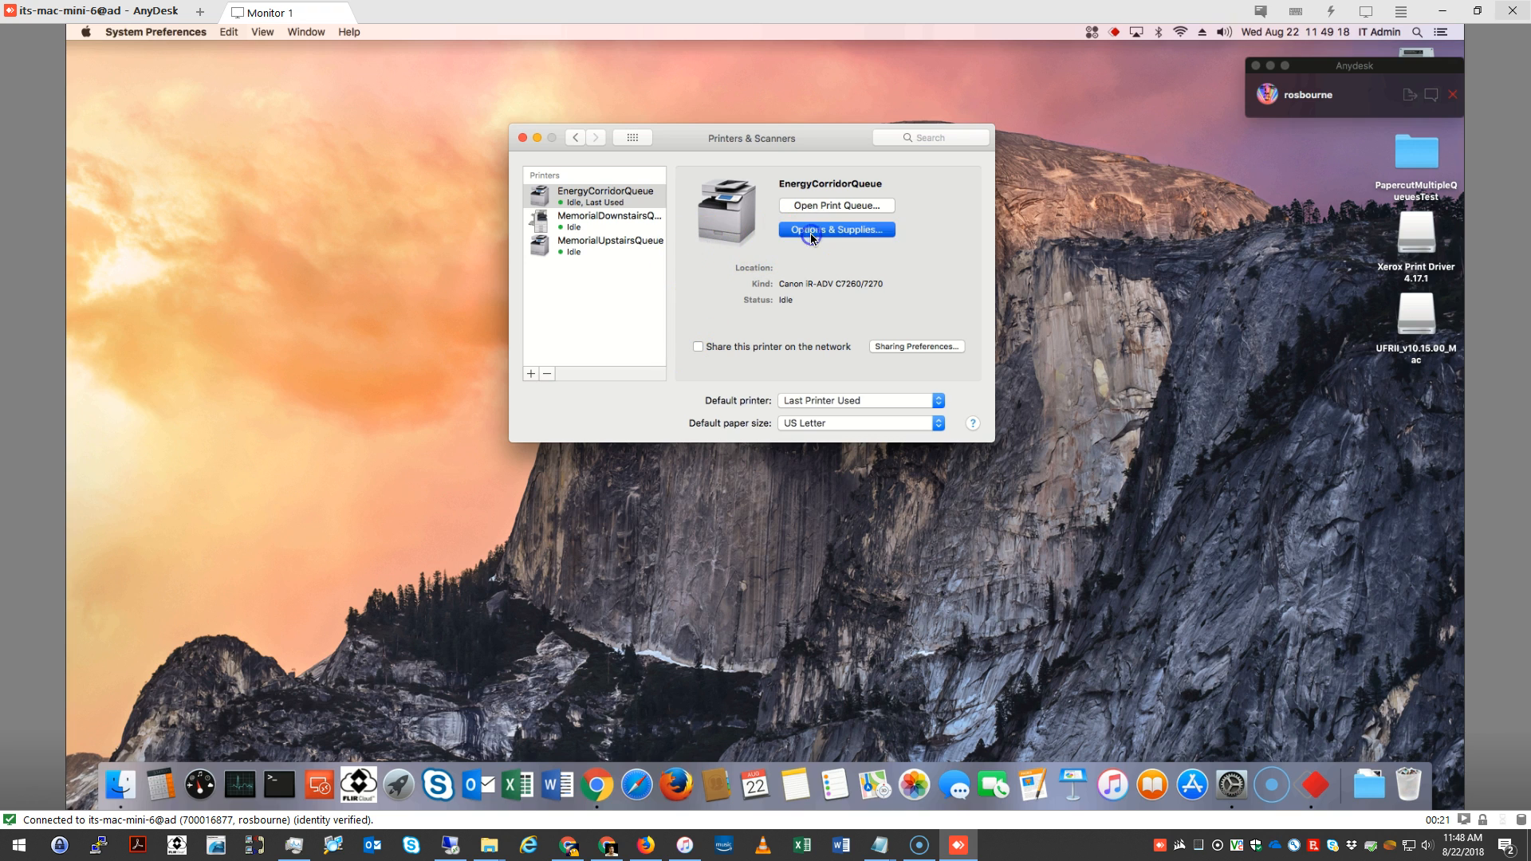
click(720, 167)
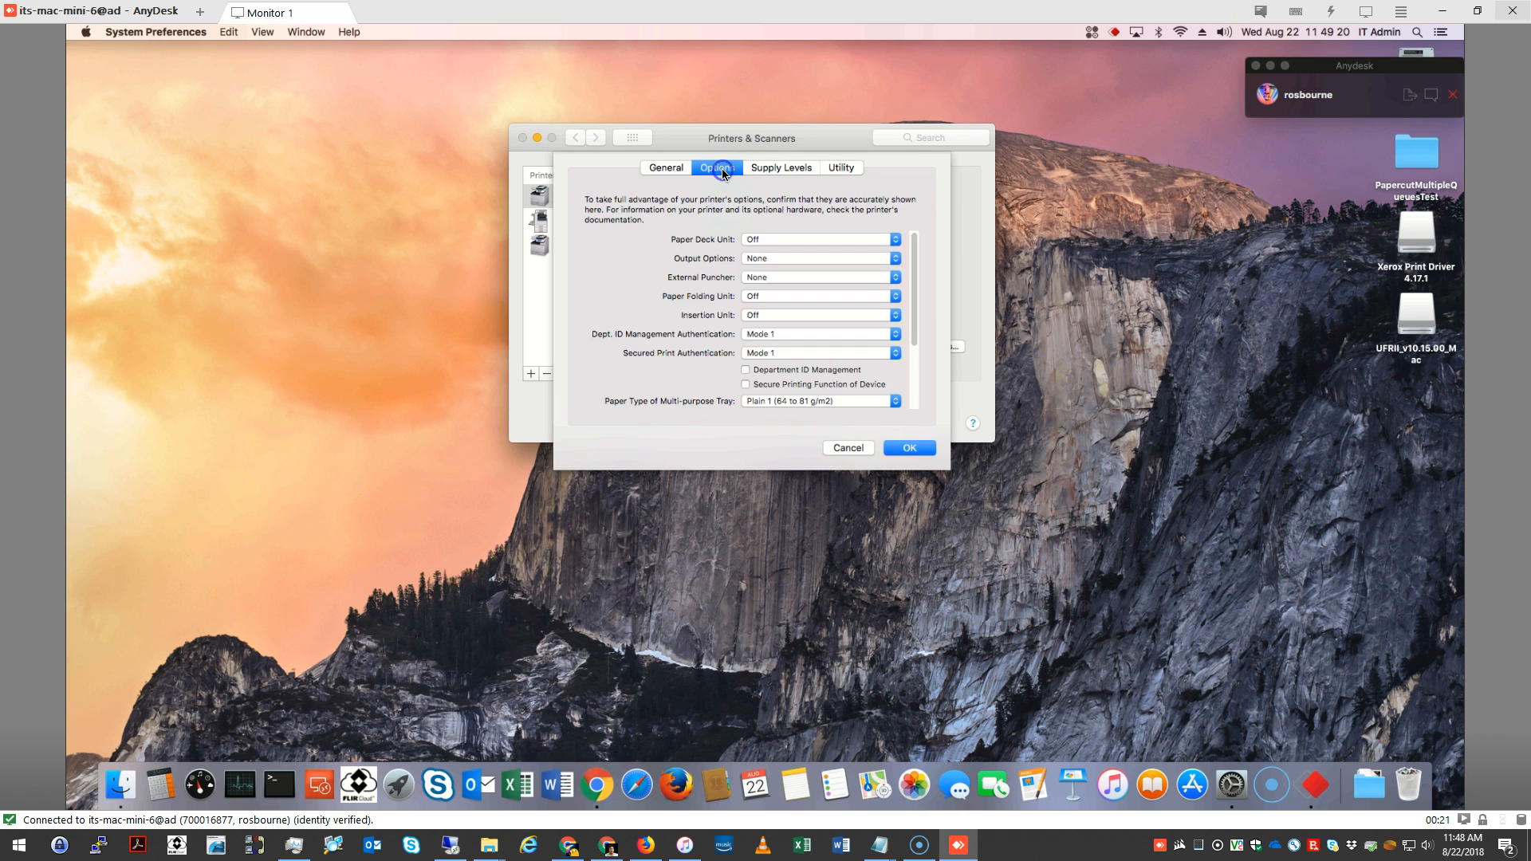
click(775, 257)
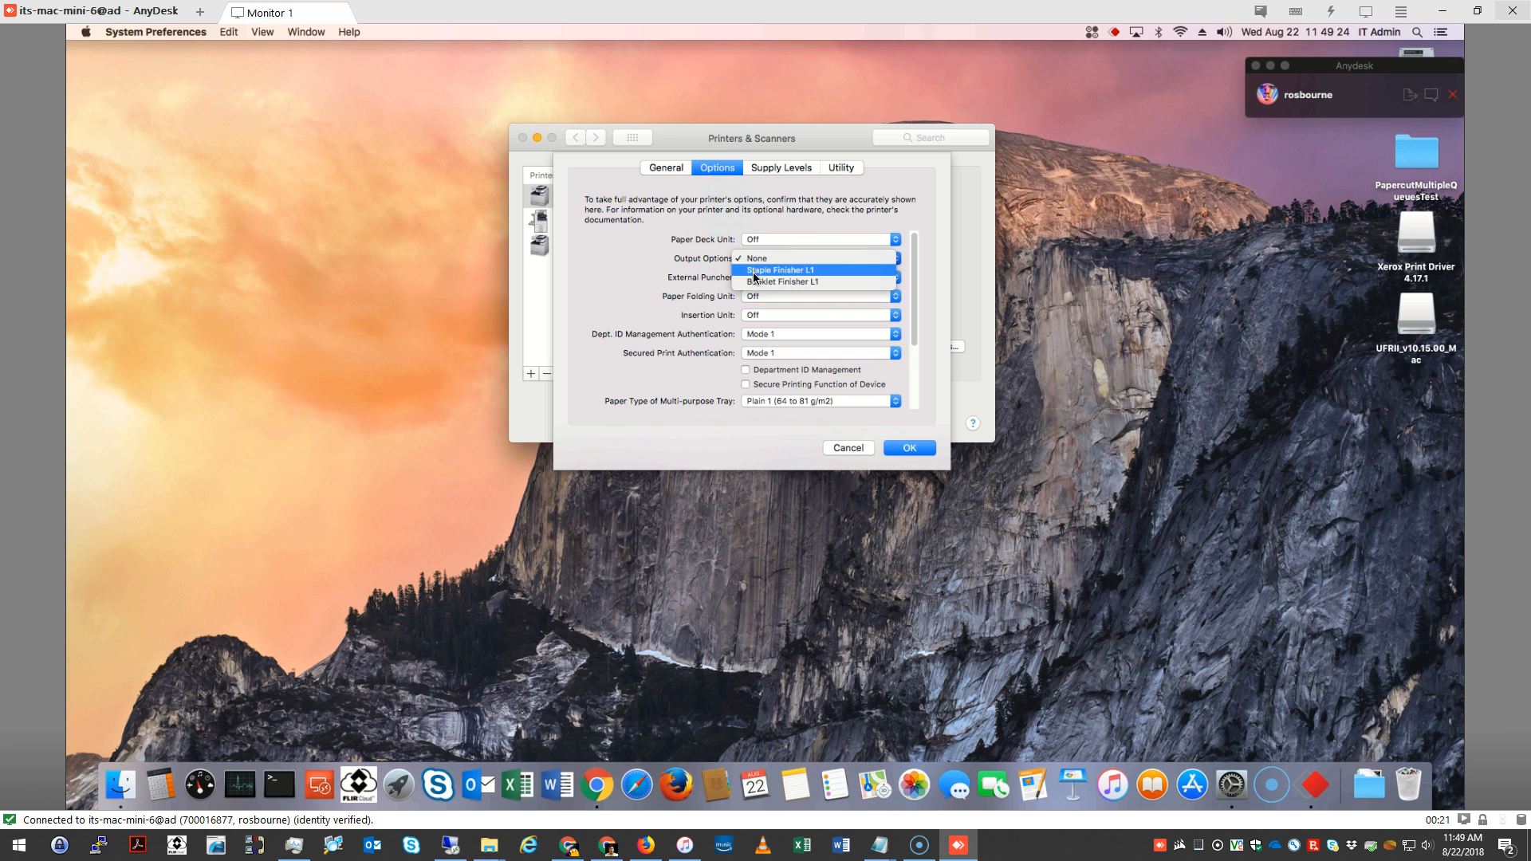
click(691, 263)
click(771, 259)
click(772, 271)
click(772, 276)
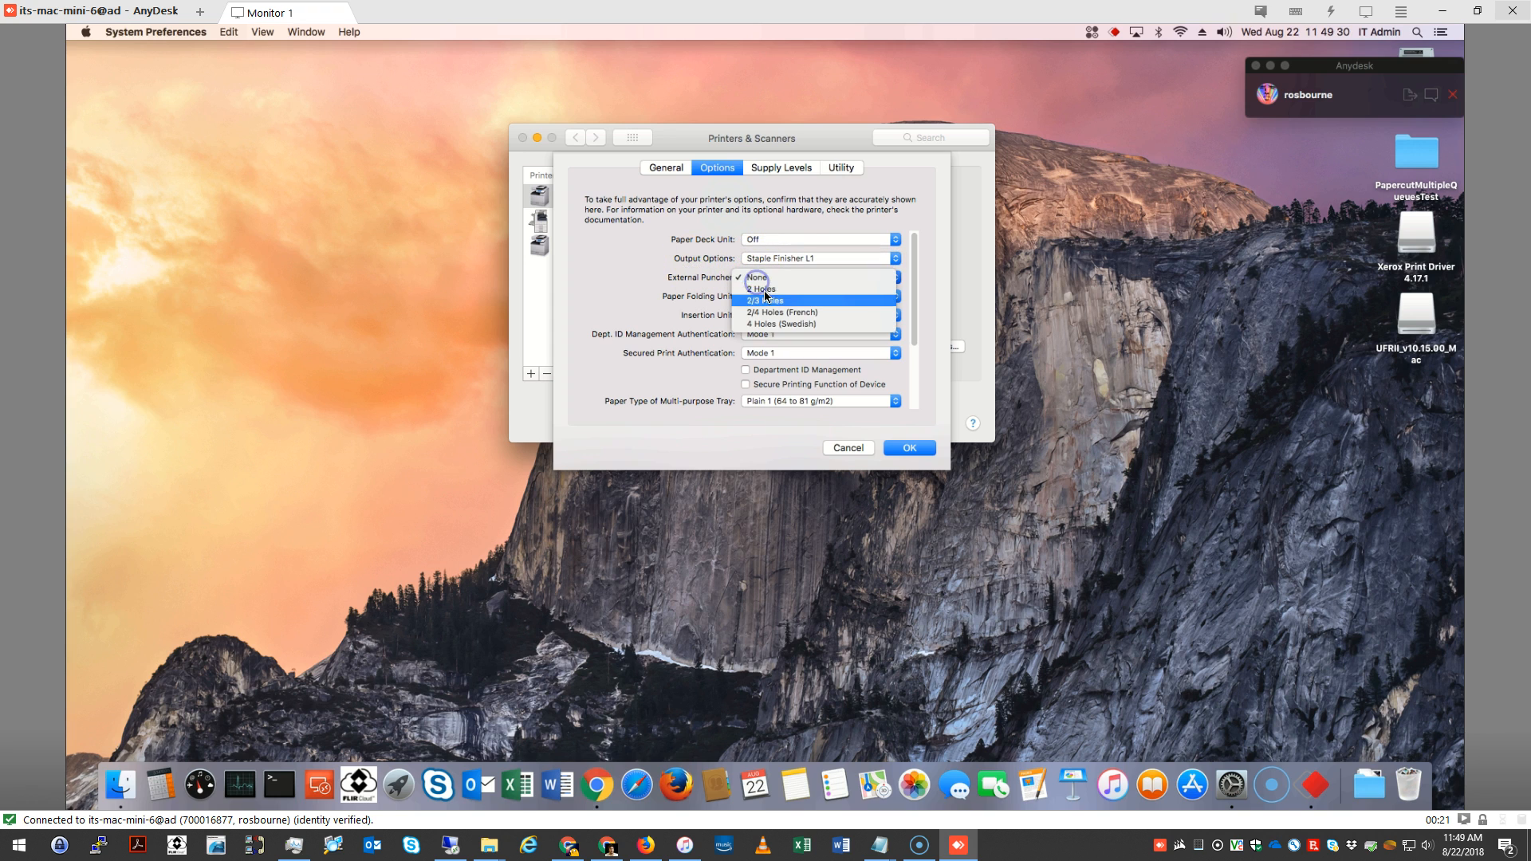
click(772, 299)
click(899, 450)
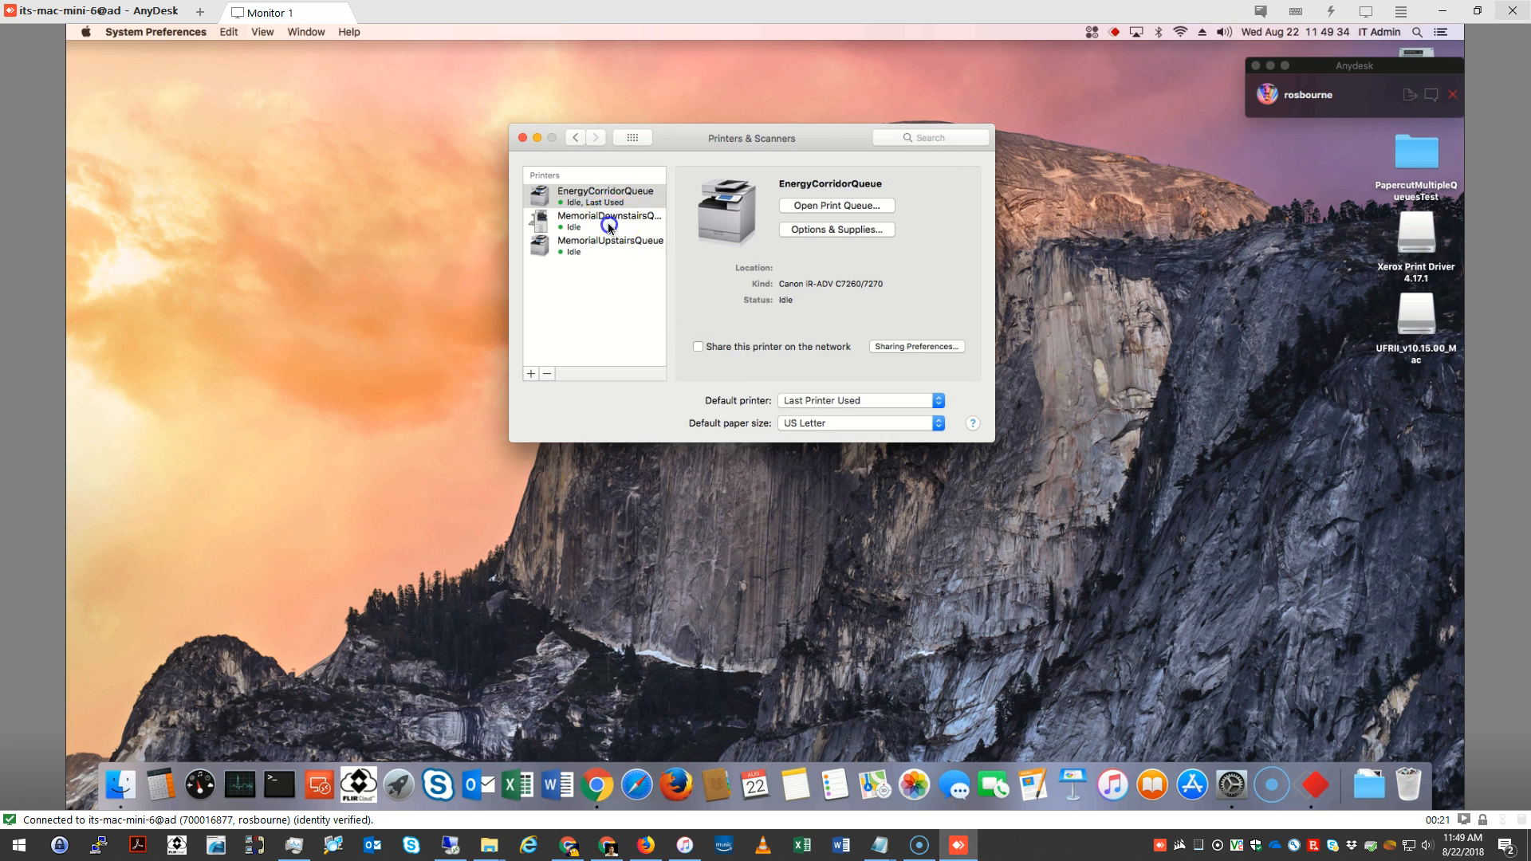
Set MemorialDownstairsQueue's finisher to Office Finisher LX and its hole punch module to 2 and 3 Hole Punch Unit, and save the options
click(611, 228)
click(837, 230)
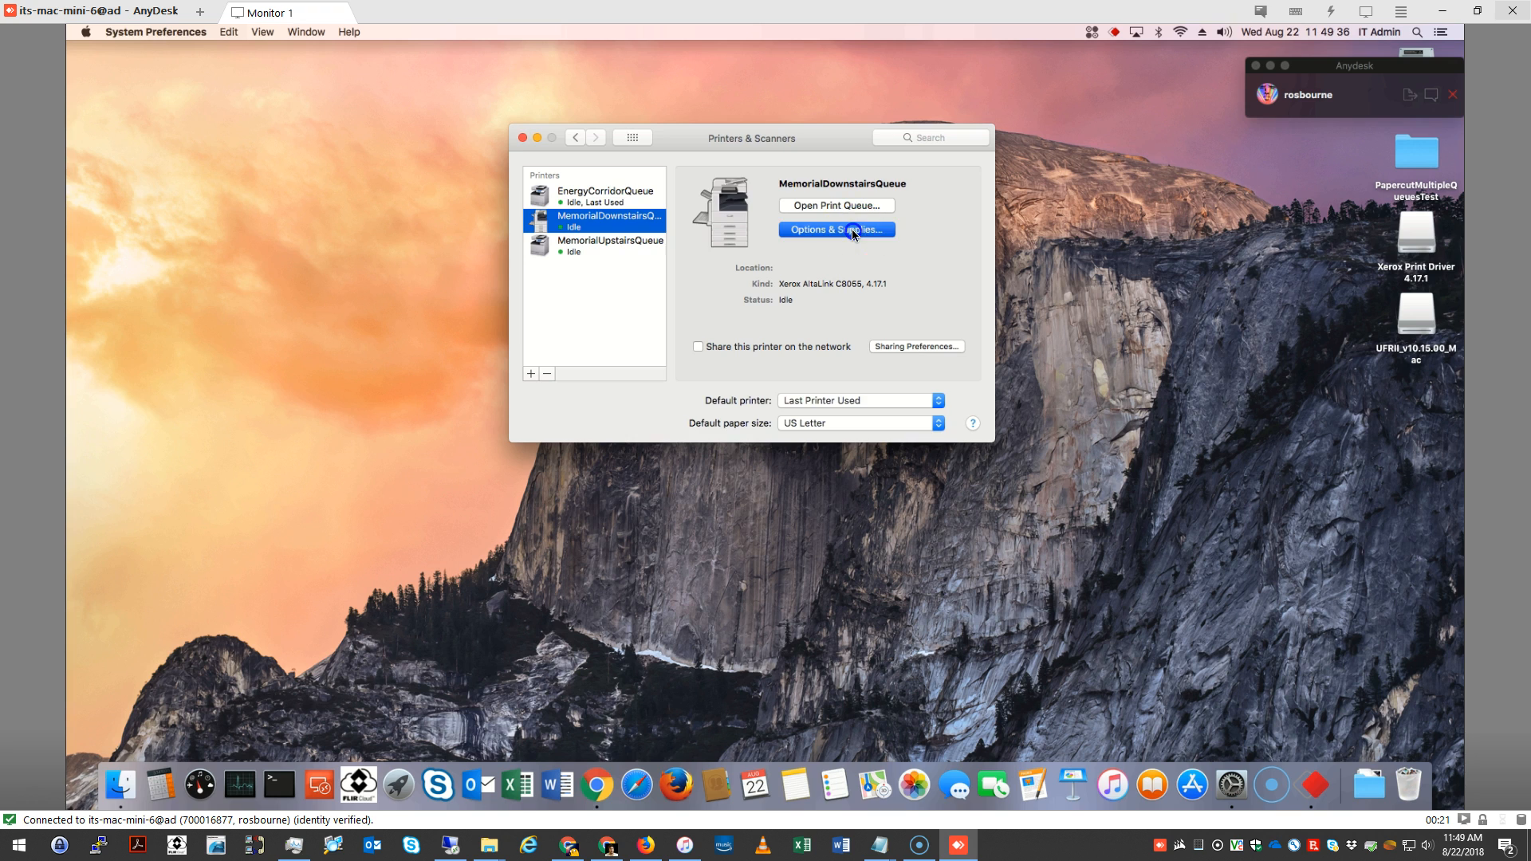
click(739, 167)
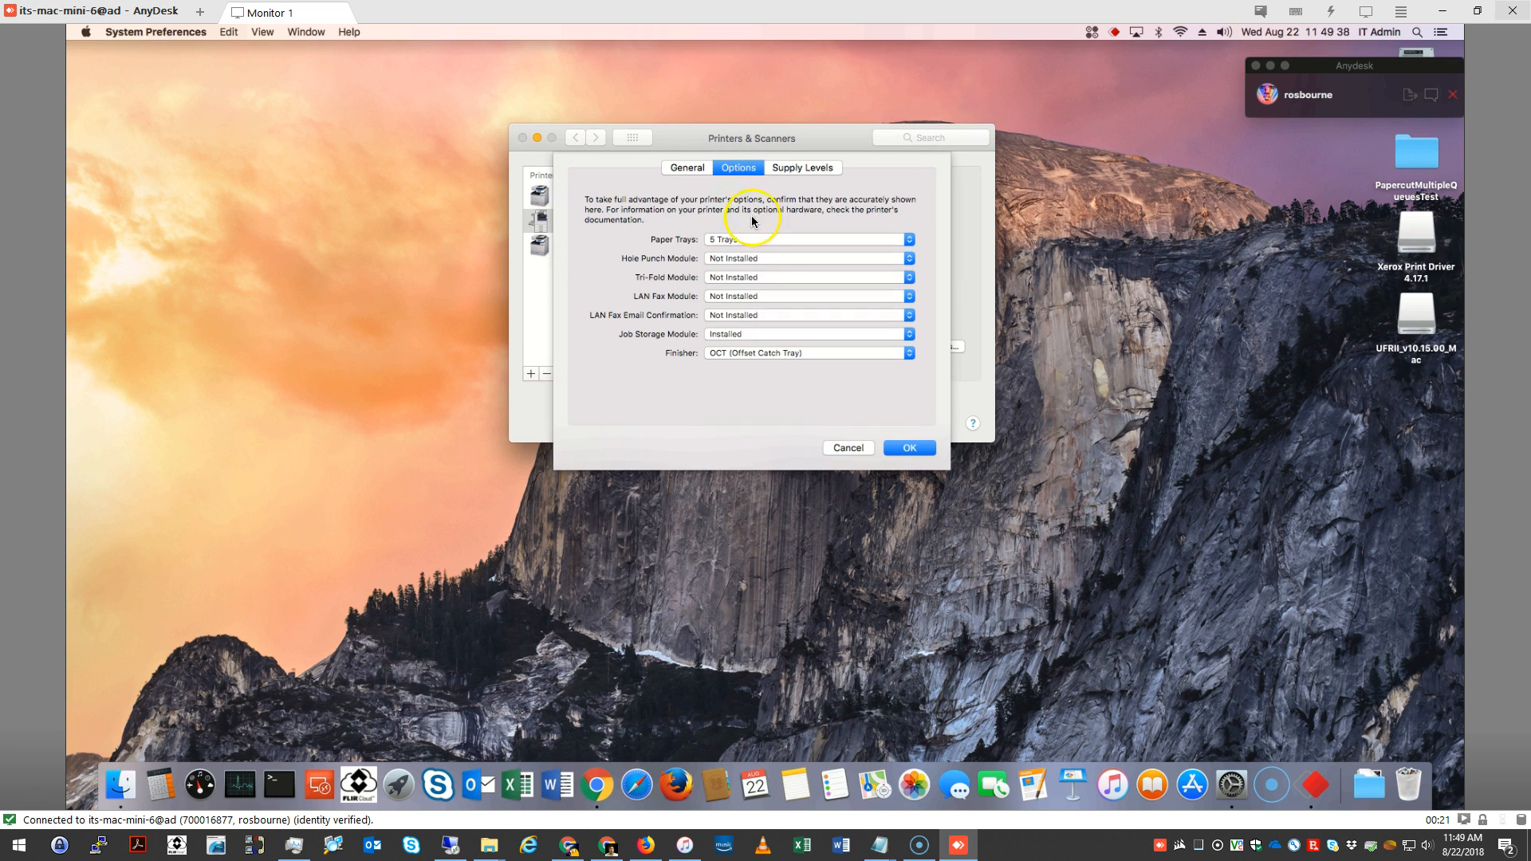
click(715, 353)
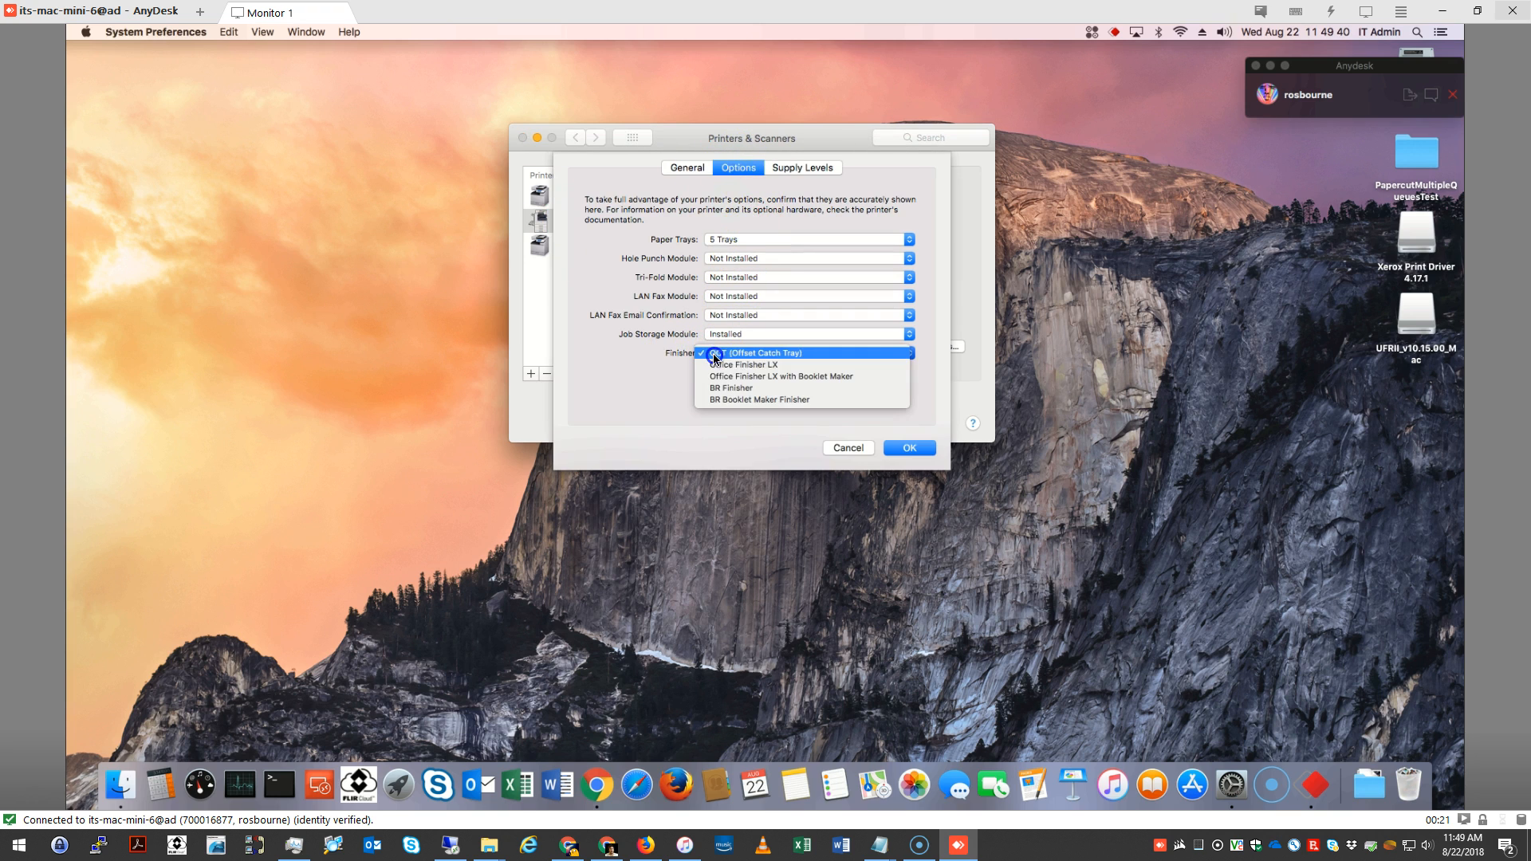
click(734, 364)
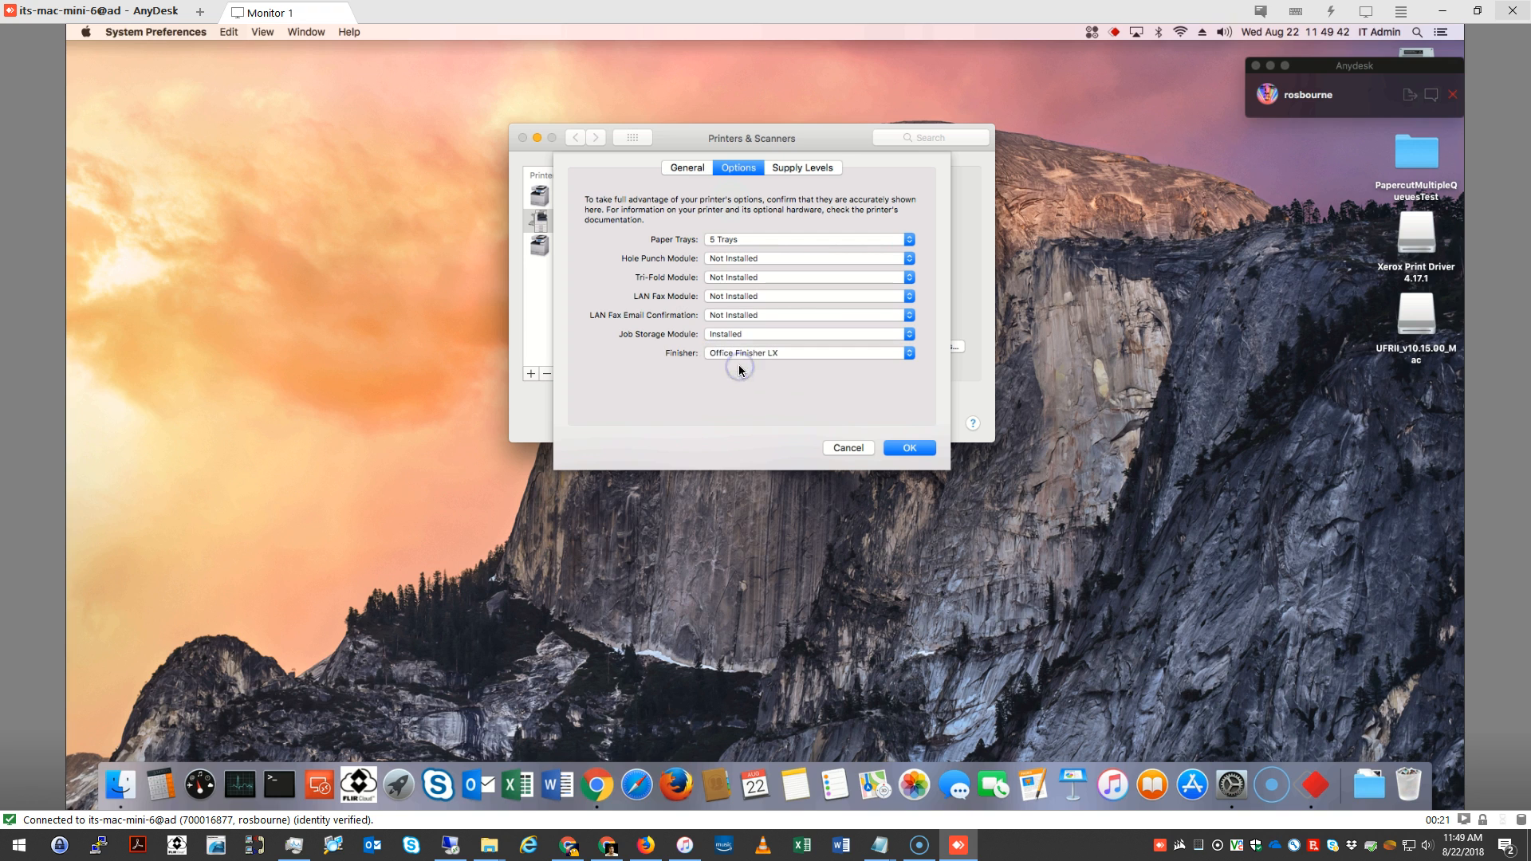
click(756, 258)
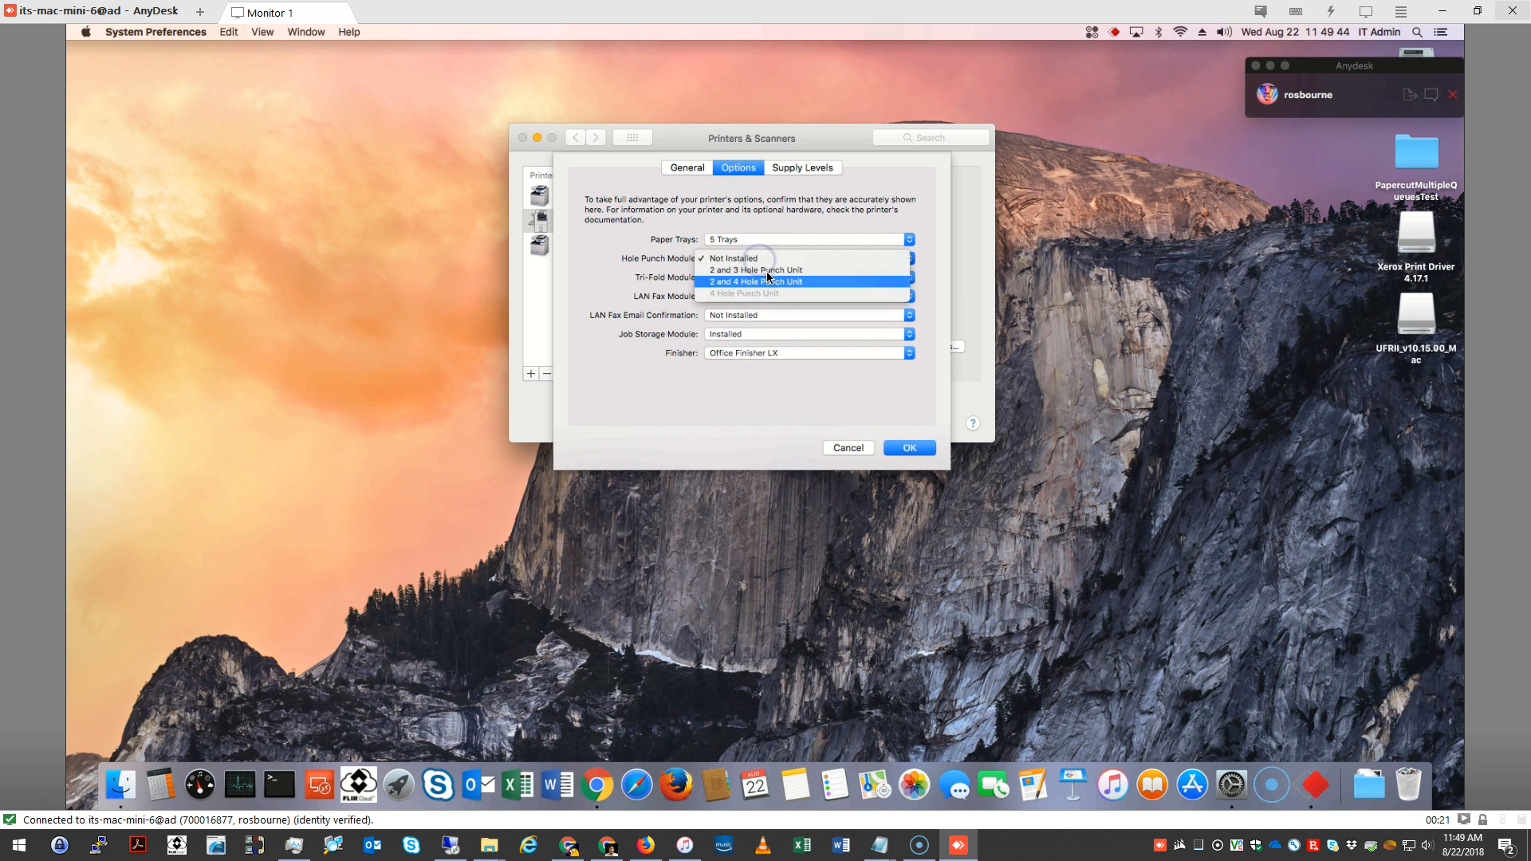
click(767, 271)
click(910, 448)
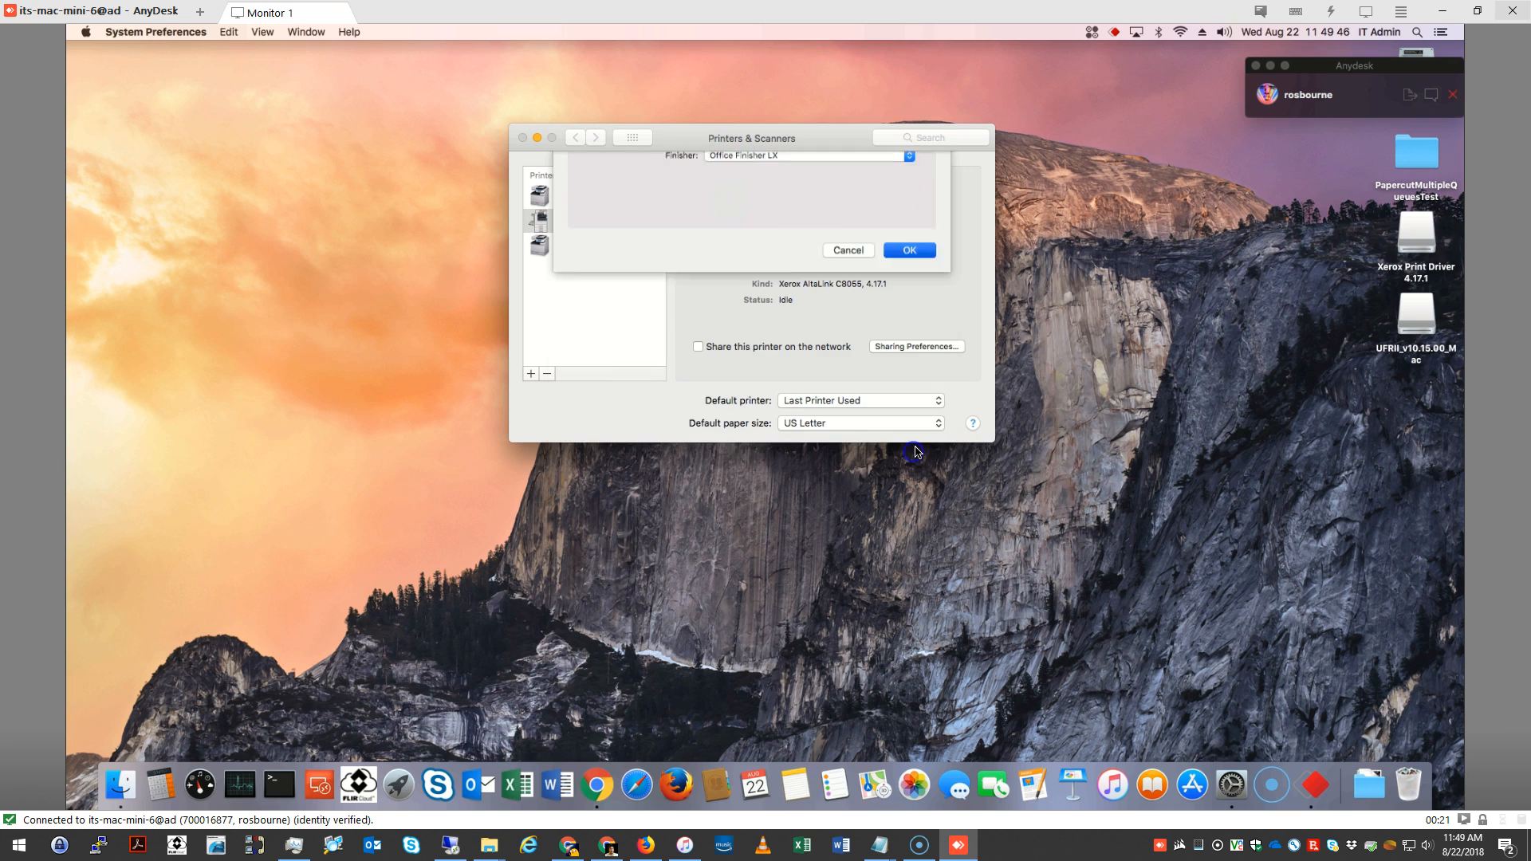
Set MemorialUpstairsQueue's output options to Staple Finisher V2, choose its puncher unit, and save the options
click(595, 252)
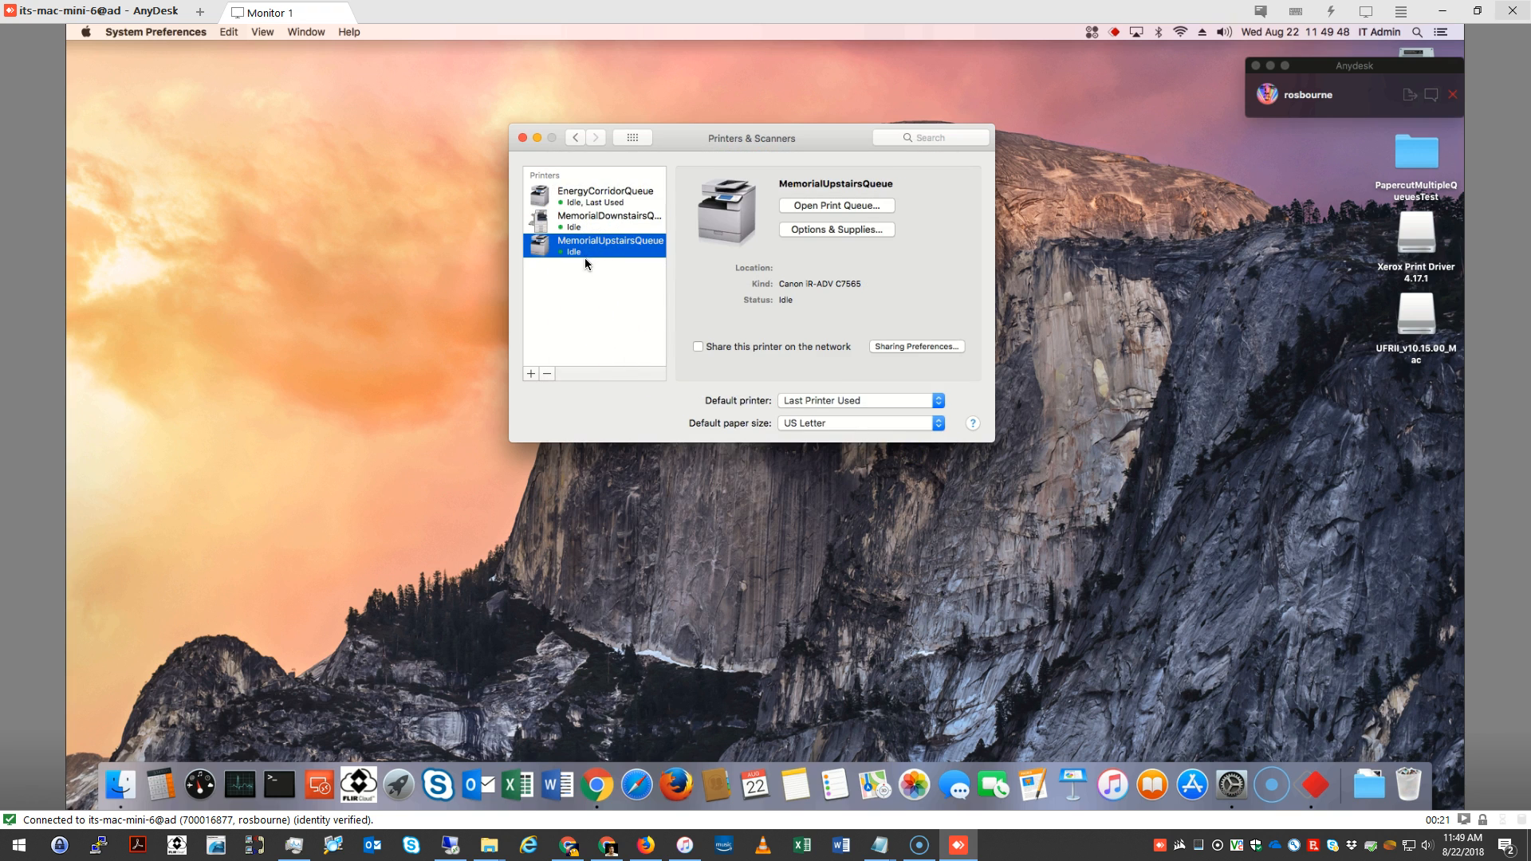
click(794, 232)
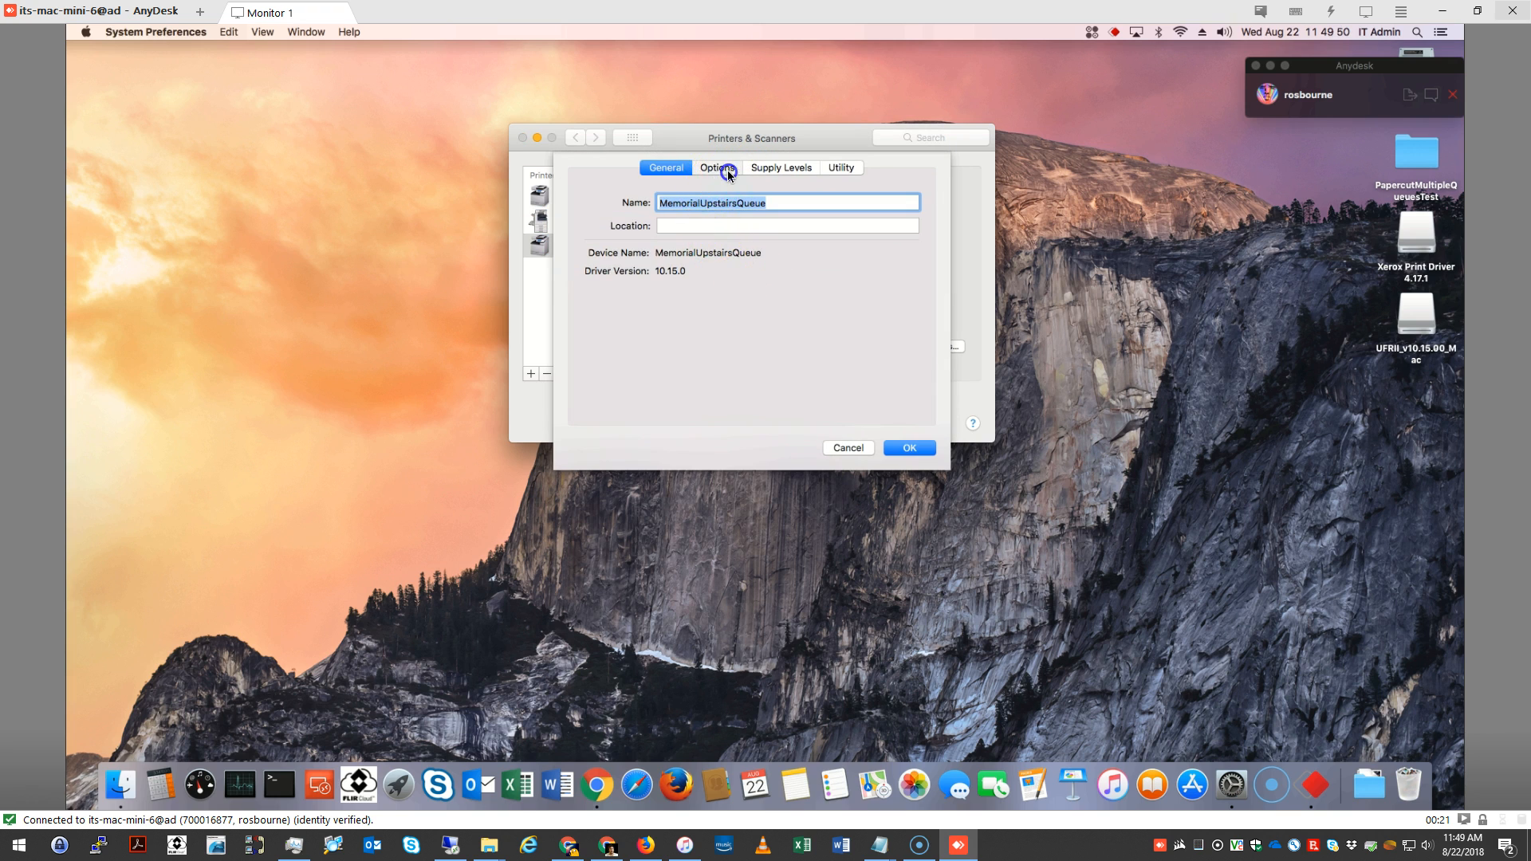
click(724, 170)
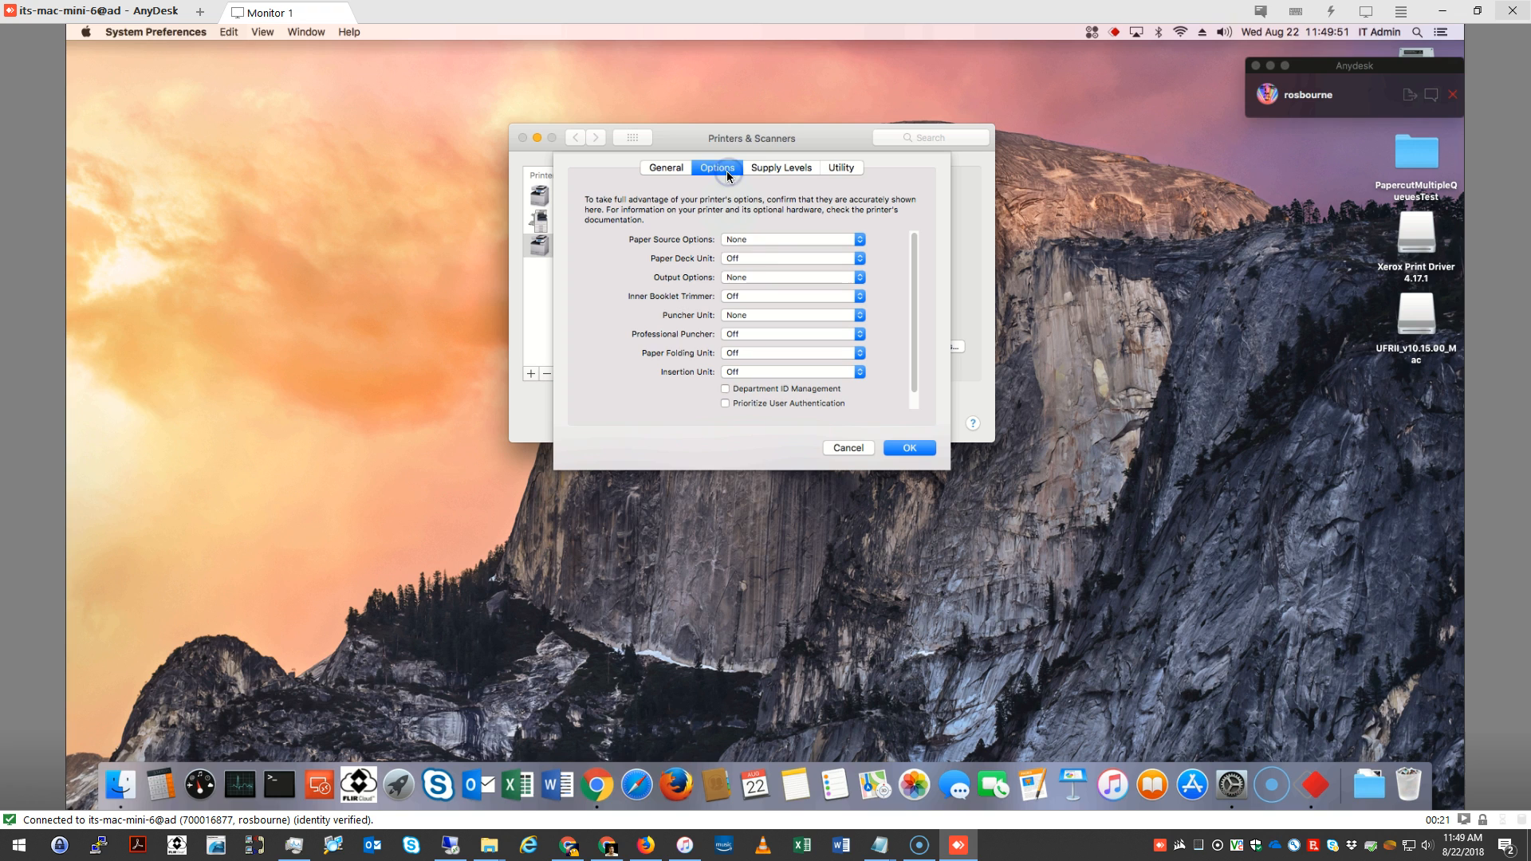
click(734, 277)
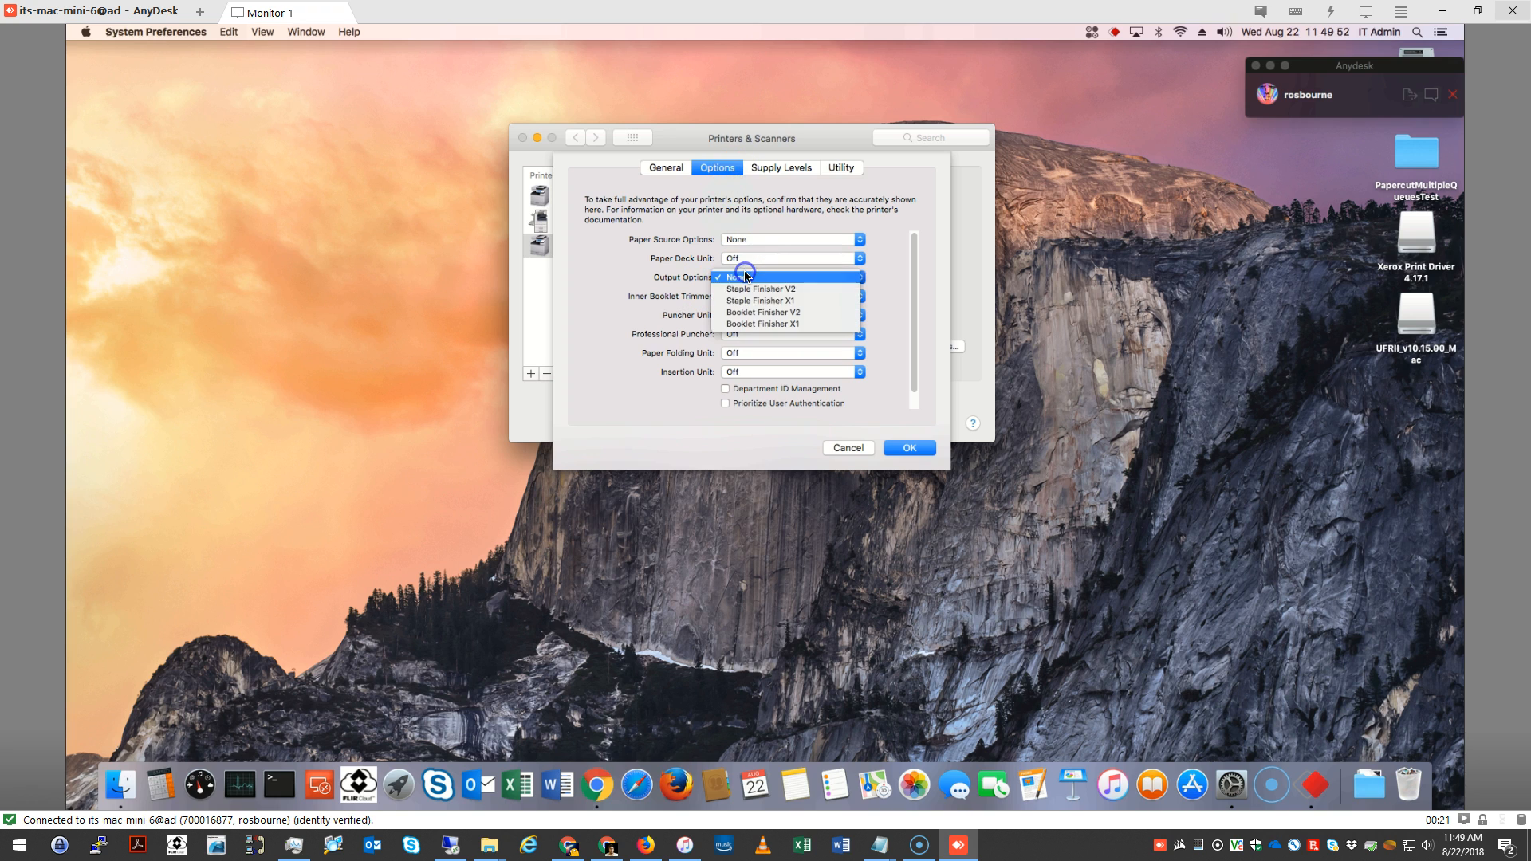
click(822, 289)
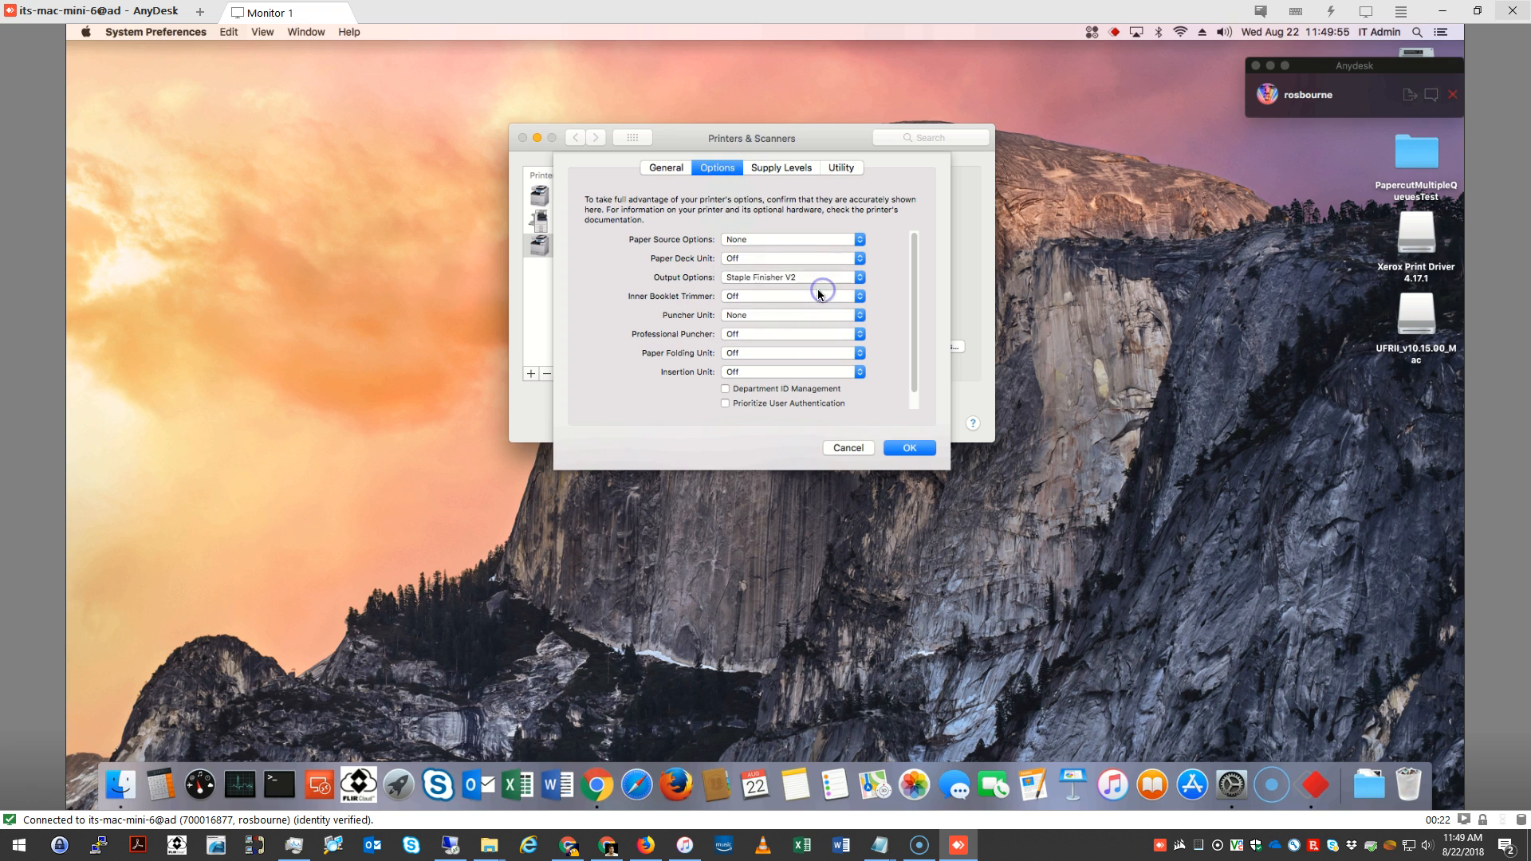
click(752, 313)
click(769, 339)
click(909, 447)
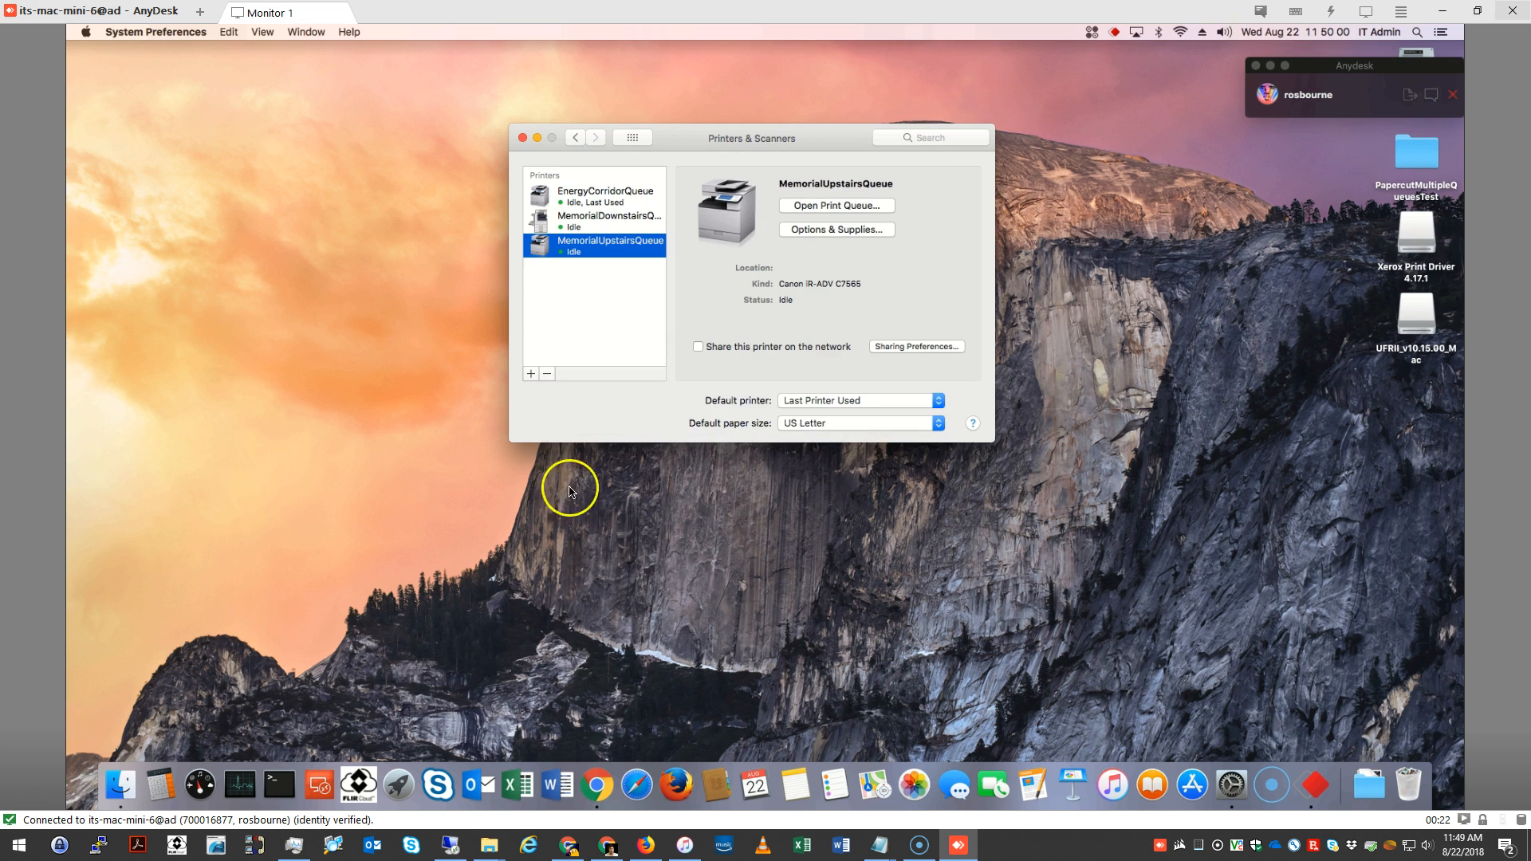